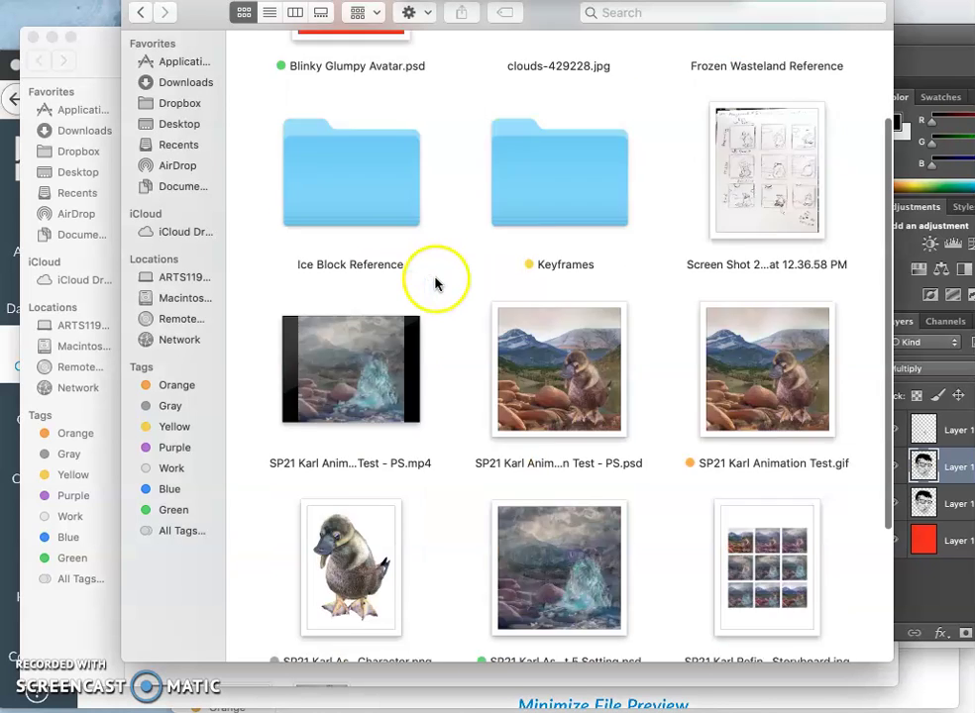
scroll(439, 284, "down", 4)
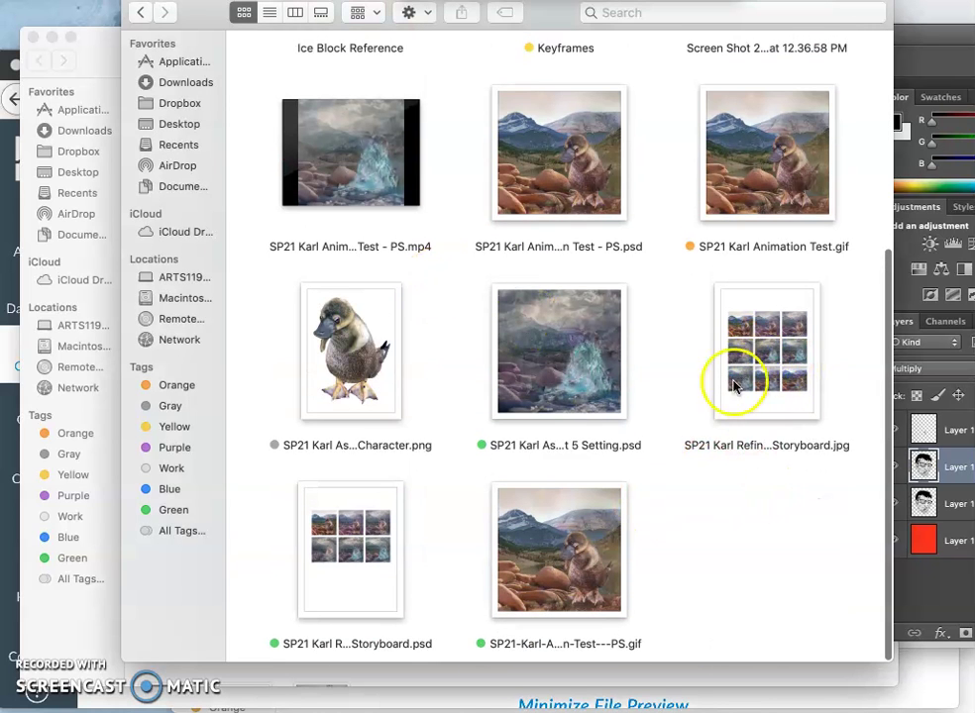
Browse the assignment folder's icons and select Blinky Glumpy Avatar.psd.
scroll(663, 370, "up", 2)
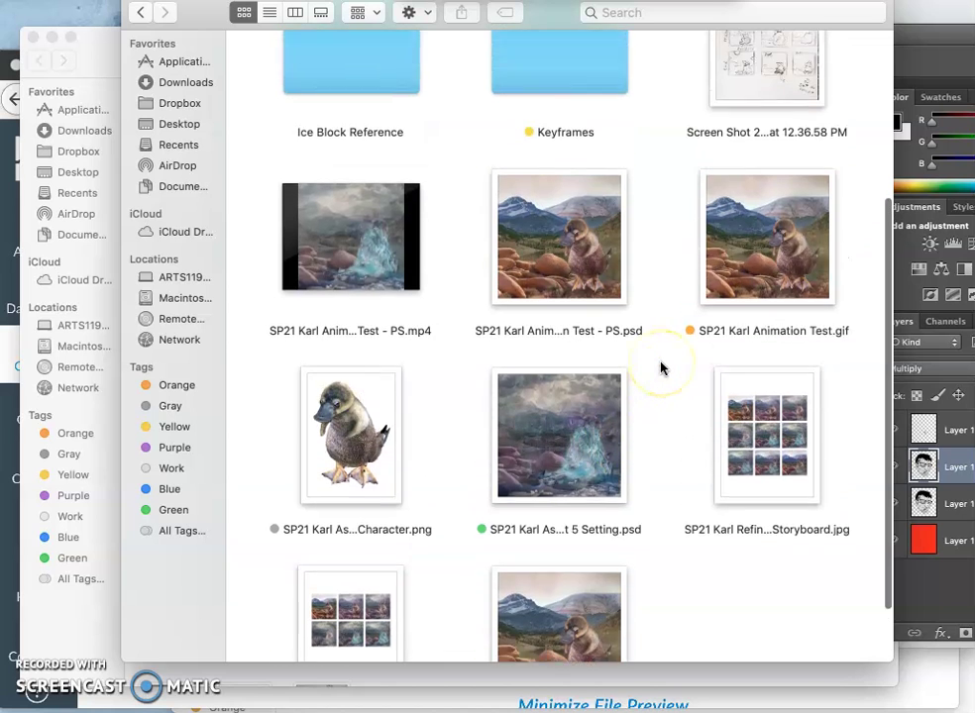
scroll(664, 370, "up", 6)
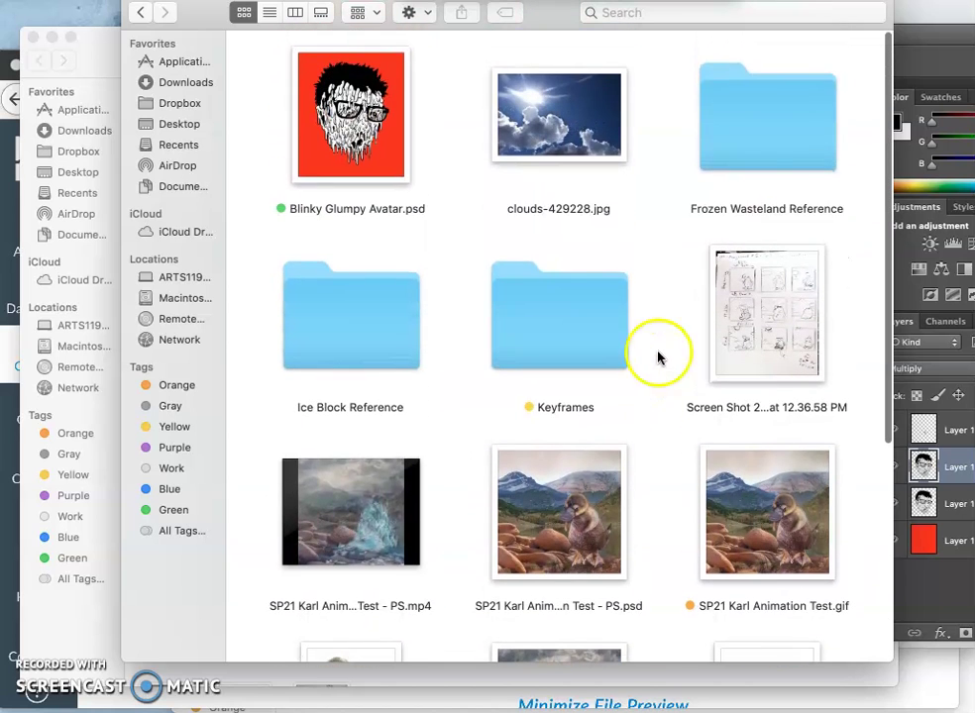
scroll(518, 300, "down", 6)
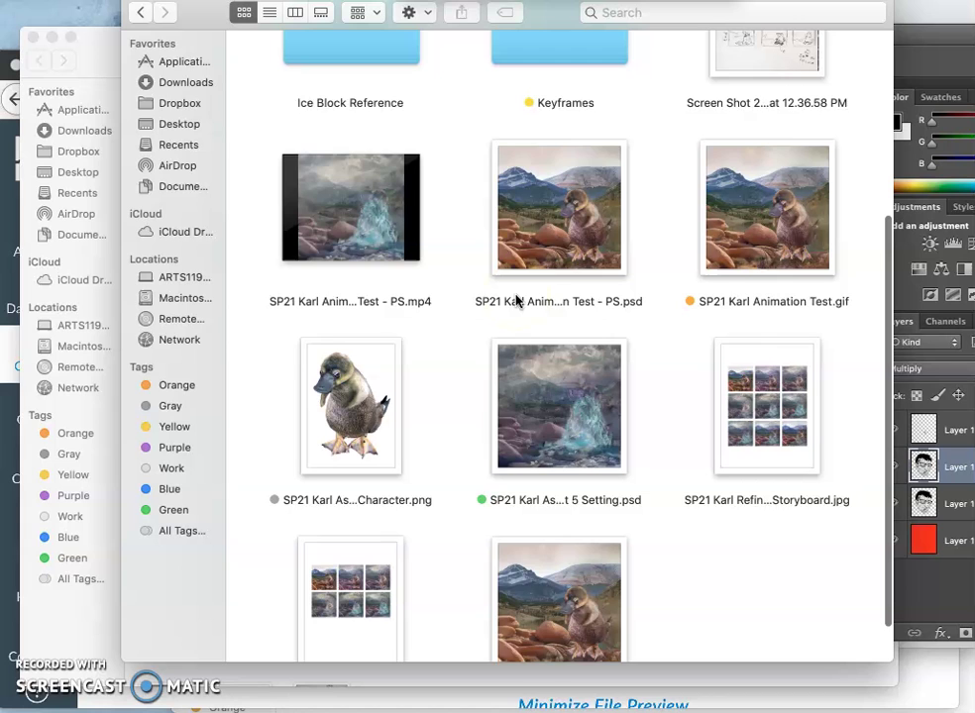
scroll(515, 300, "up", 1)
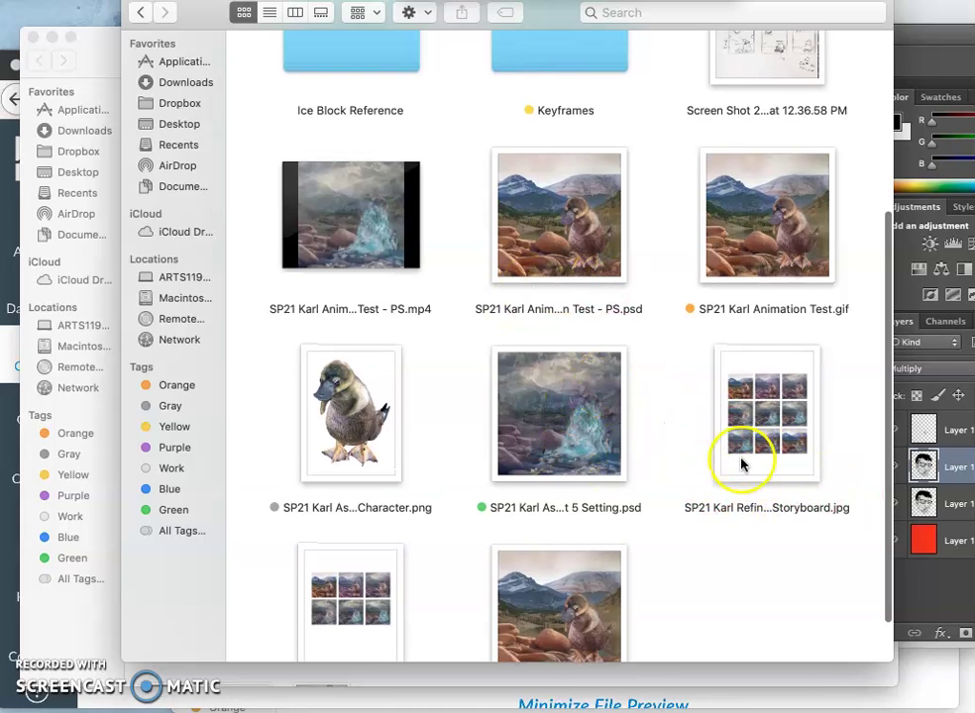
scroll(606, 372, "up", 6)
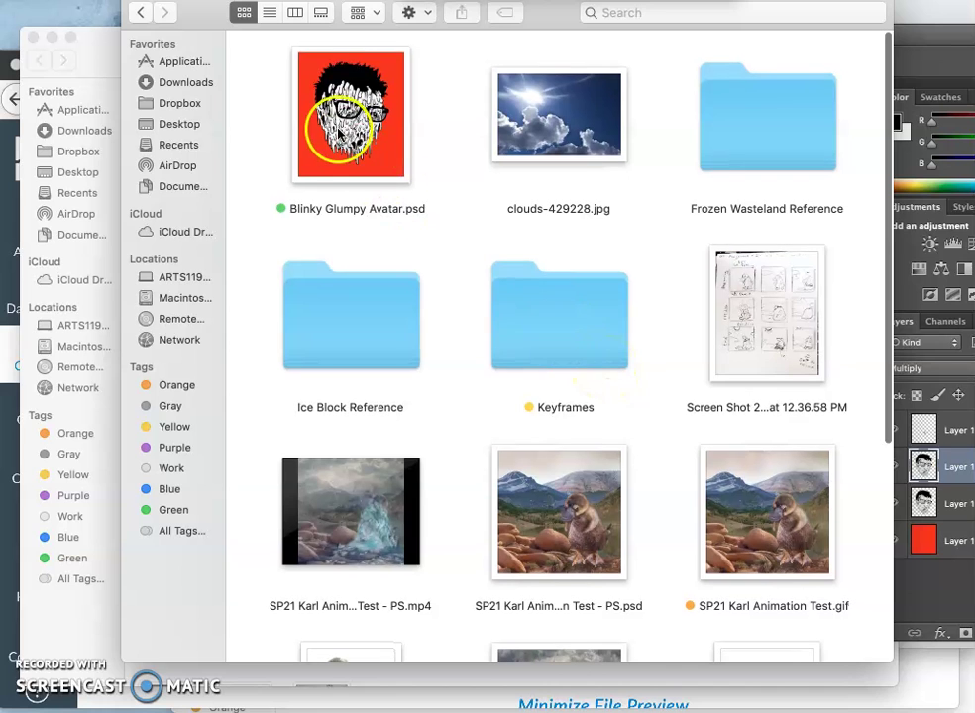
left_click(346, 131)
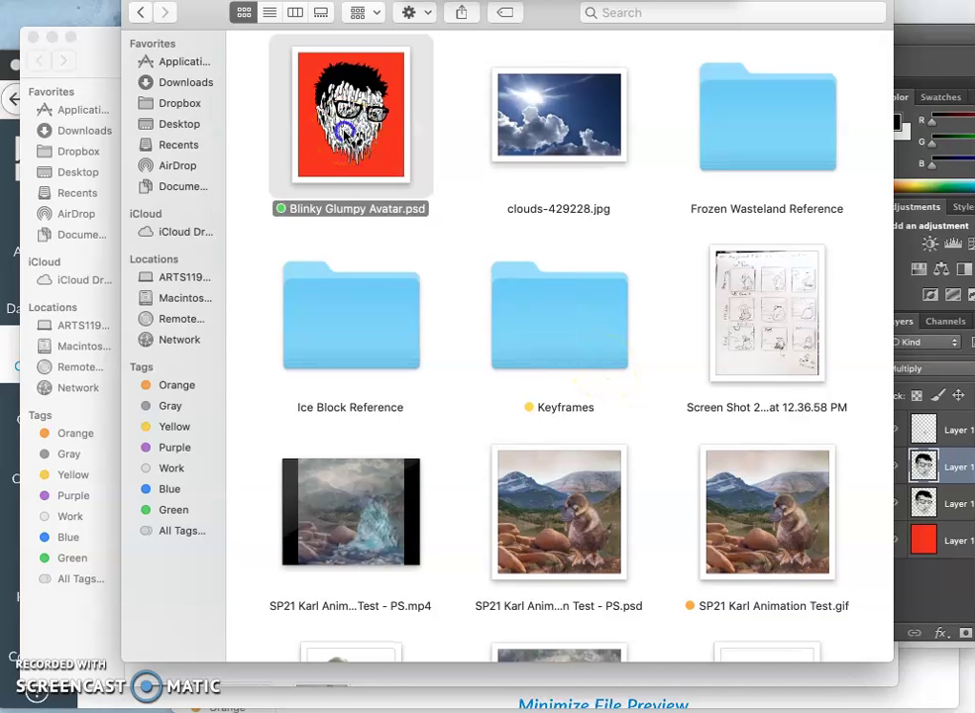
Open Blinky Glumpy Avatar.psd and close the duplicate tab without saving.
double_click(347, 139)
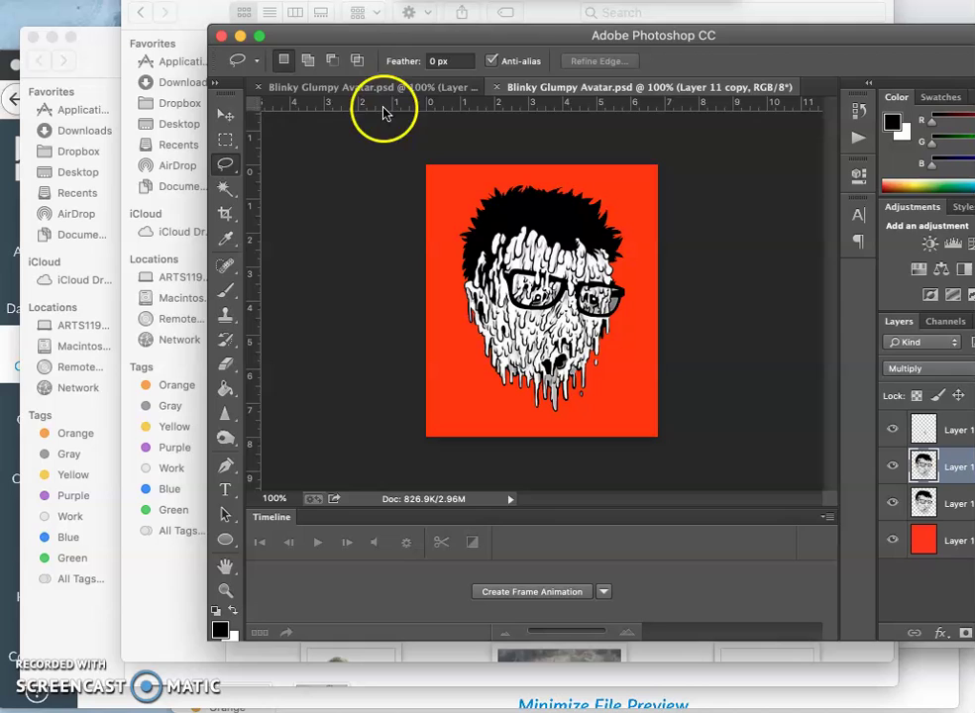
left_click(259, 88)
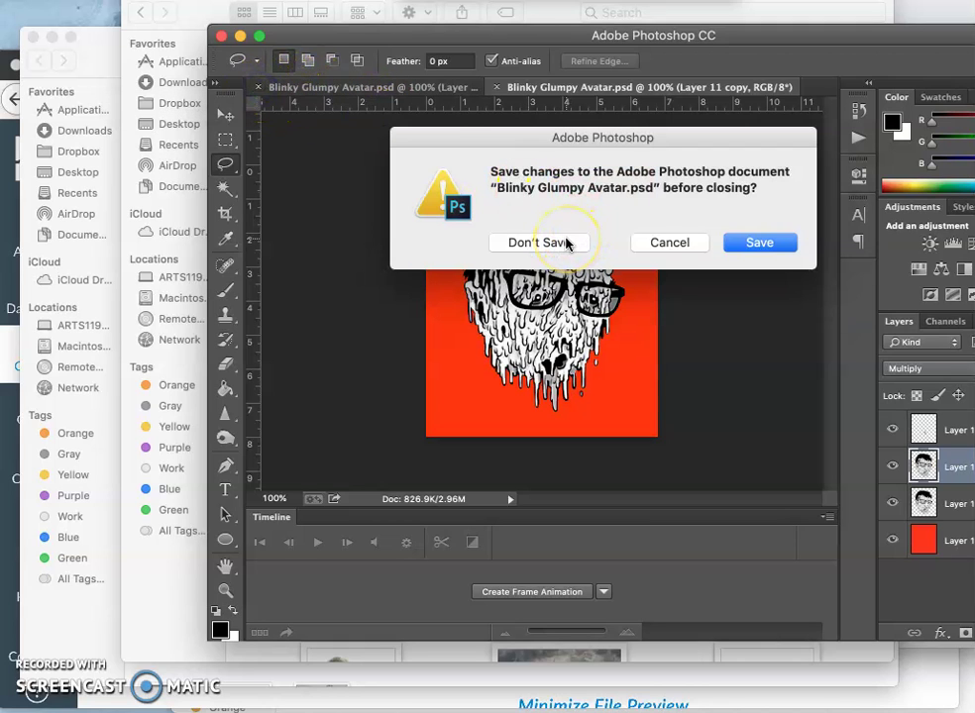
left_click(567, 243)
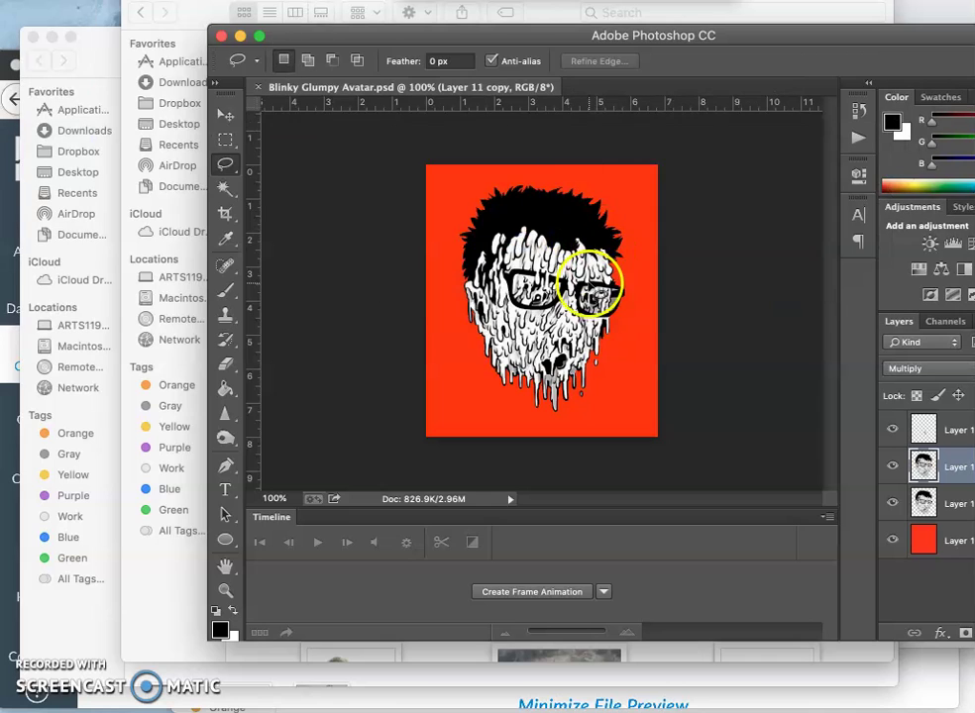
left_click_drag(635, 38, 492, 44)
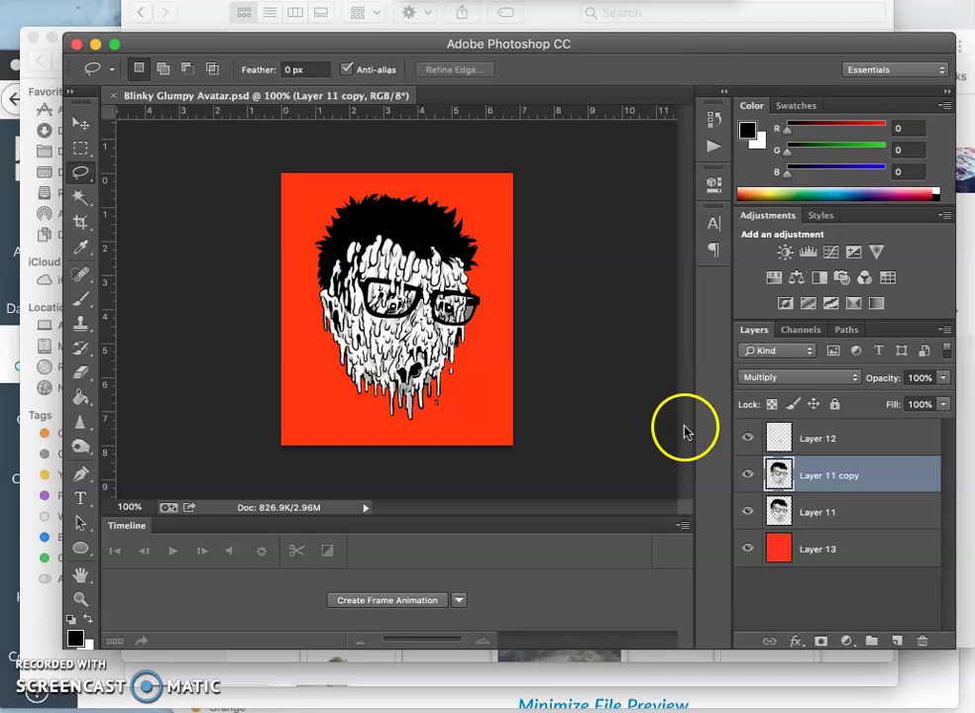
left_click(748, 512)
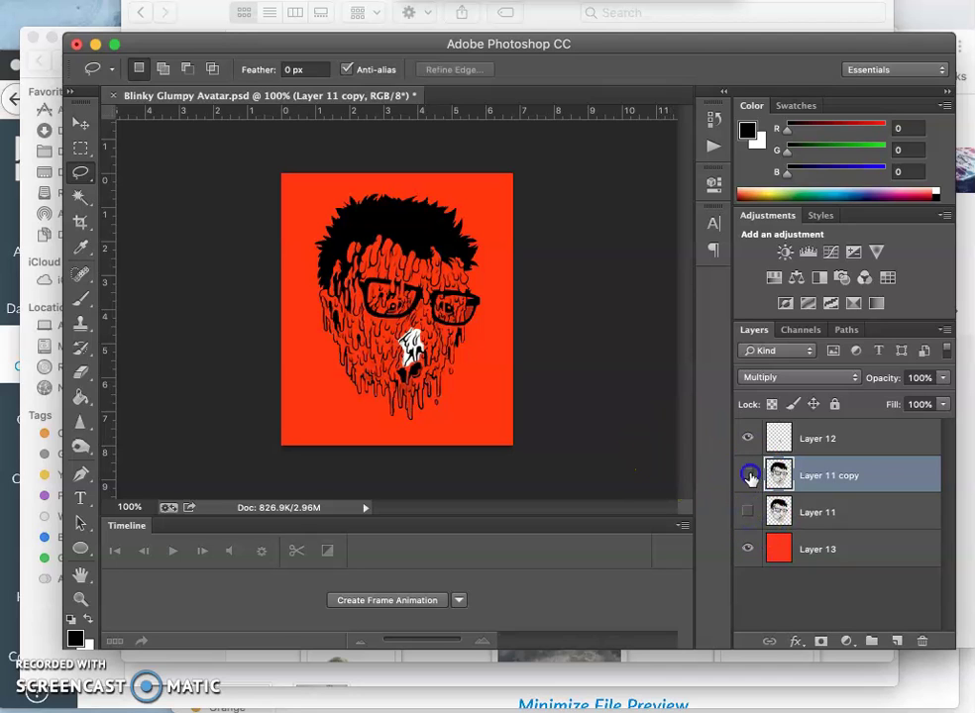
left_click(748, 476)
left_click(746, 439)
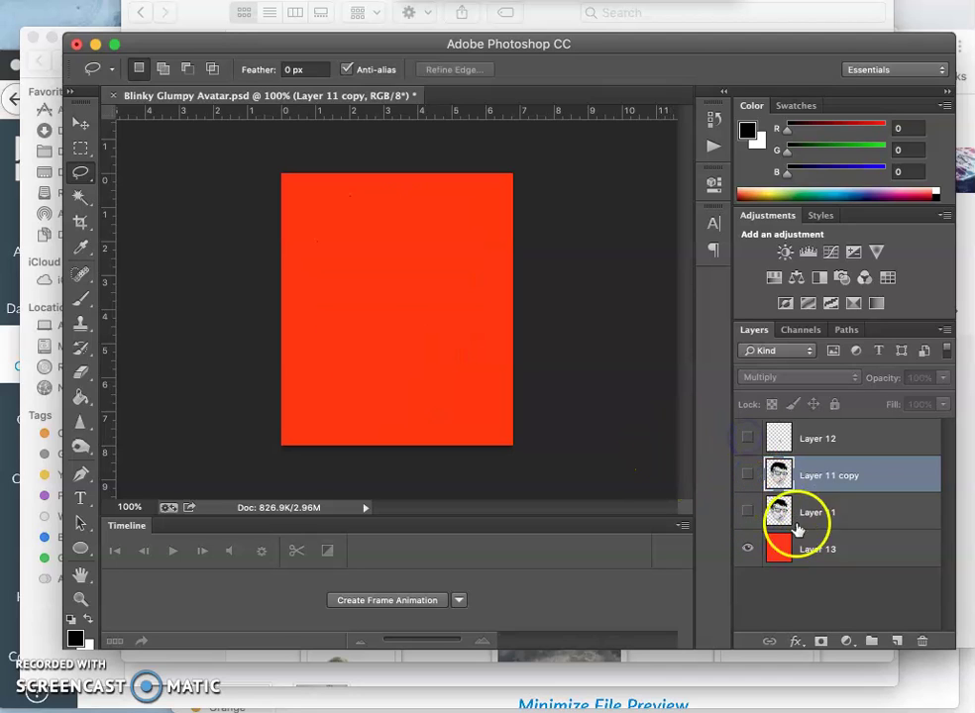
left_click(745, 512)
key("super+equal")
key("super+equal")
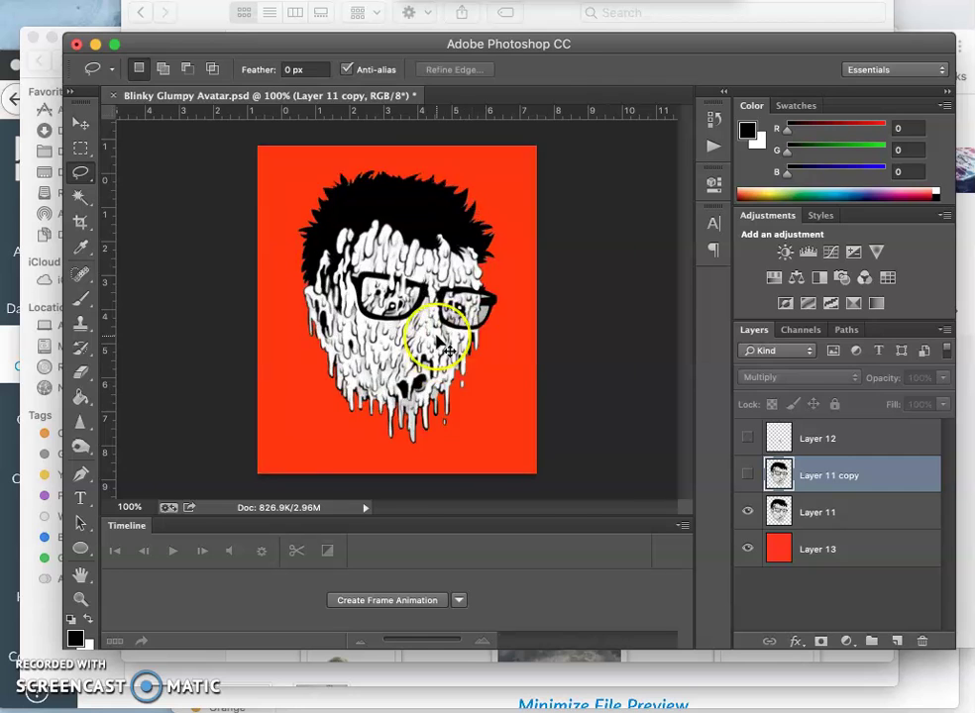
scroll(443, 347, "down", 5)
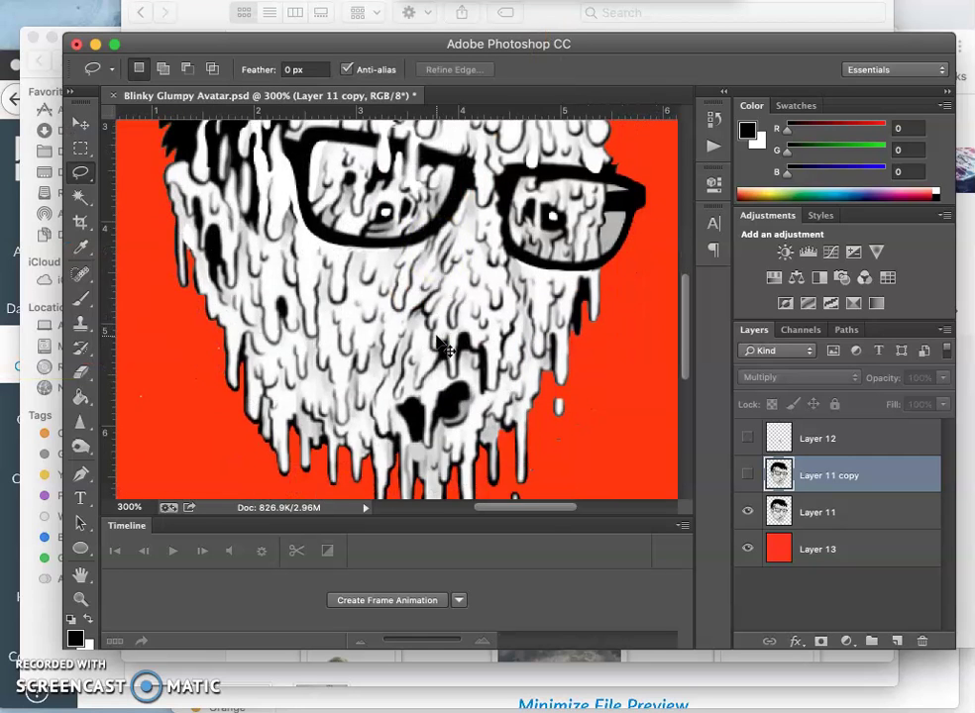
scroll(443, 348, "up", 4)
scroll(443, 348, "left", 1)
key("super+minus")
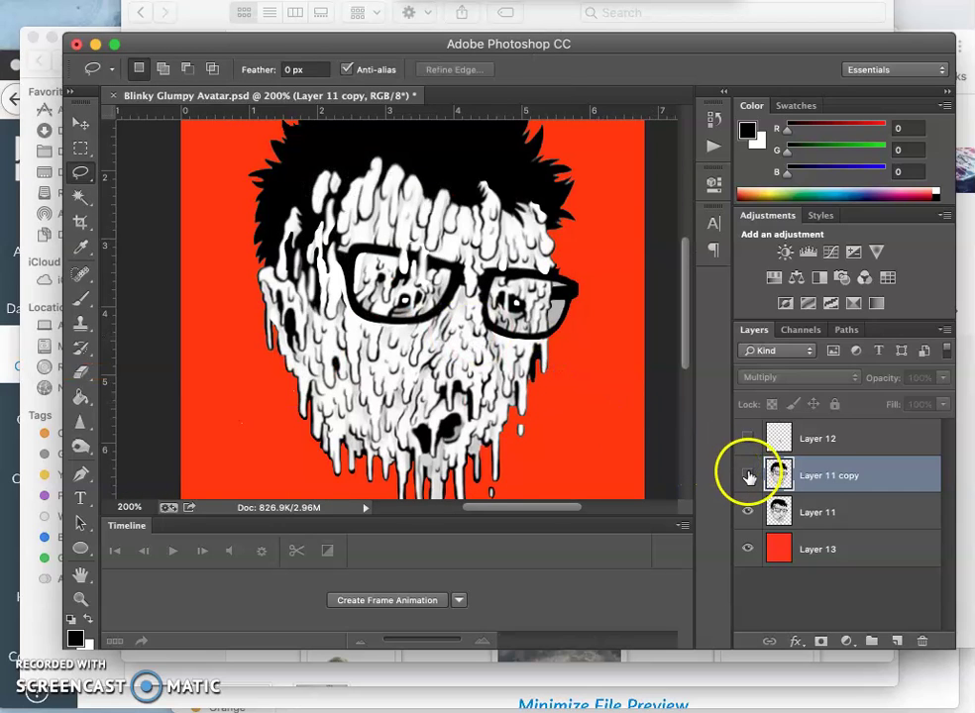
left_click(746, 475)
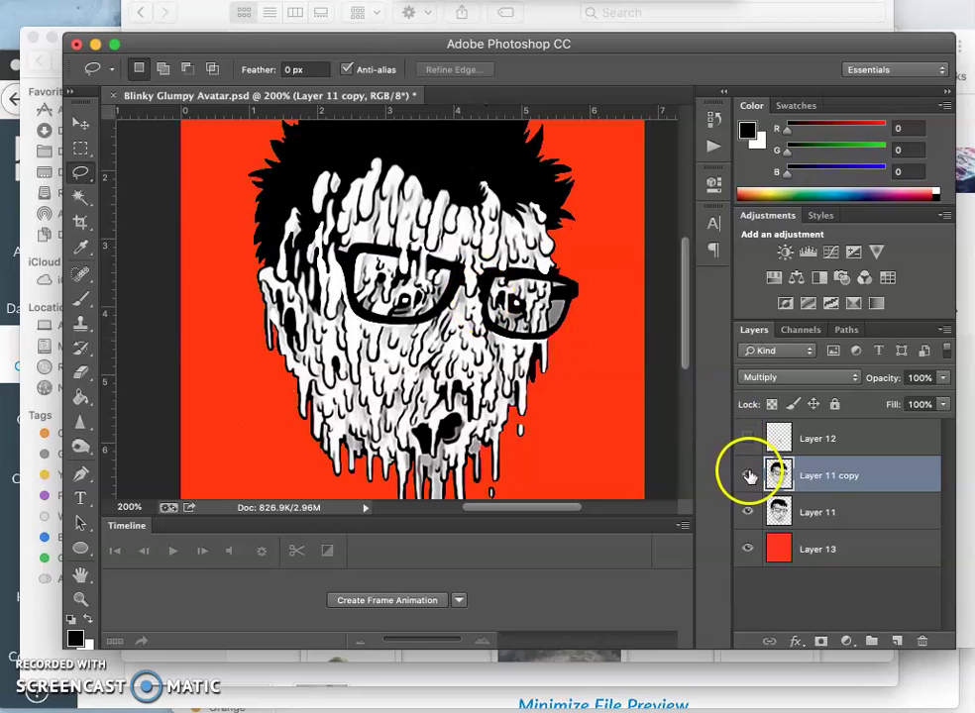
left_click(748, 475)
left_click(747, 475)
left_click(748, 476)
left_click(748, 475)
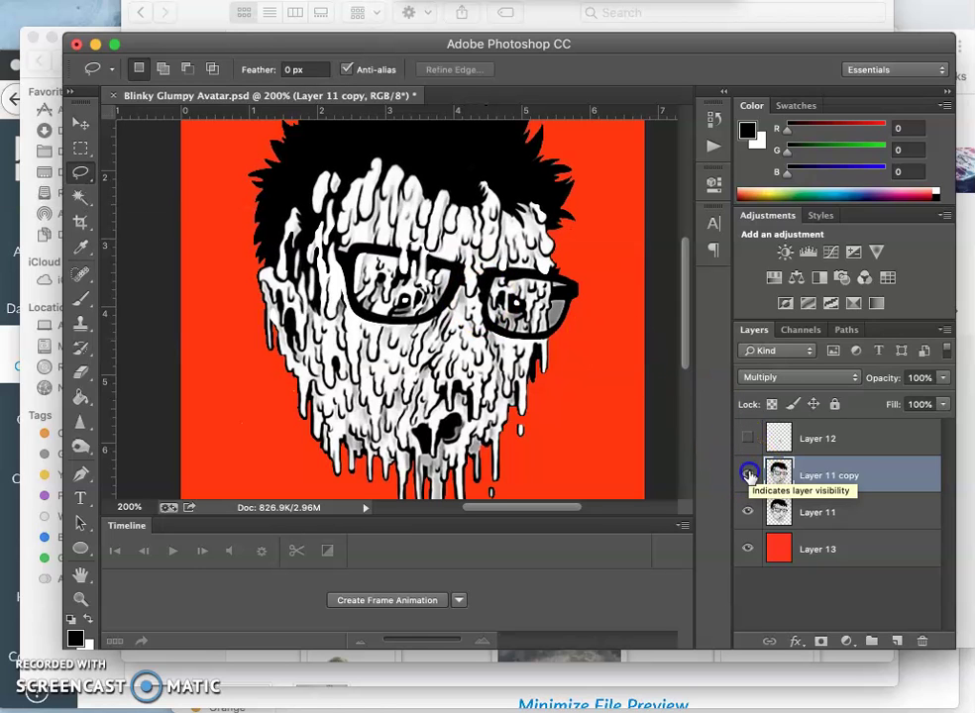
left_click(748, 475)
left_click(748, 476)
left_click(748, 475)
left_click(748, 475)
left_click(748, 475)
left_click(747, 475)
left_click(747, 475)
left_click(748, 475)
left_click(748, 475)
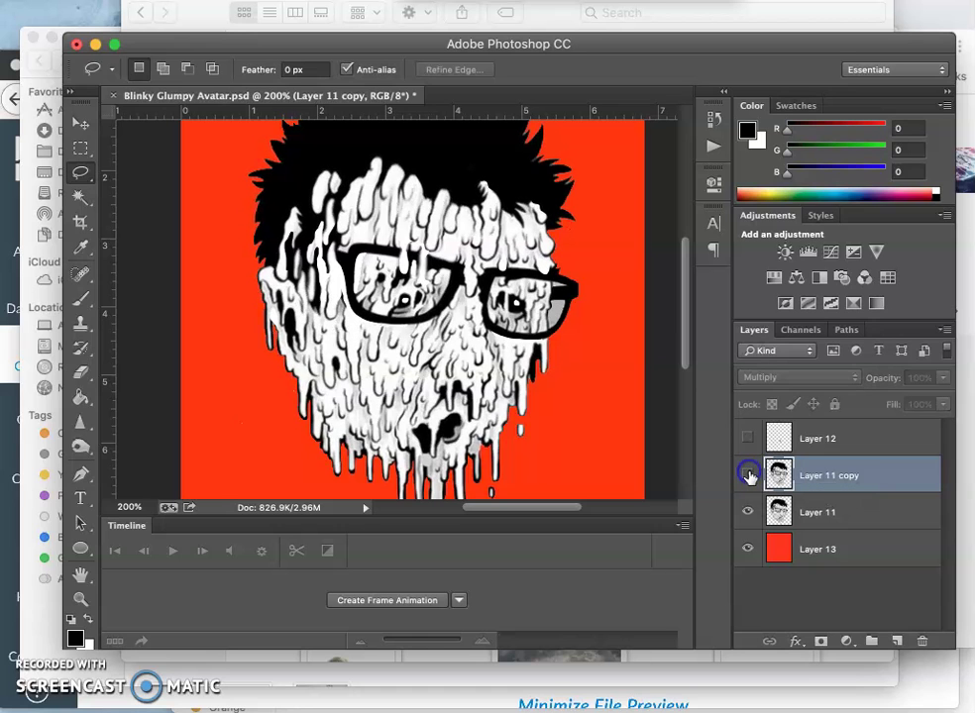
left_click(747, 475)
key("super+minus")
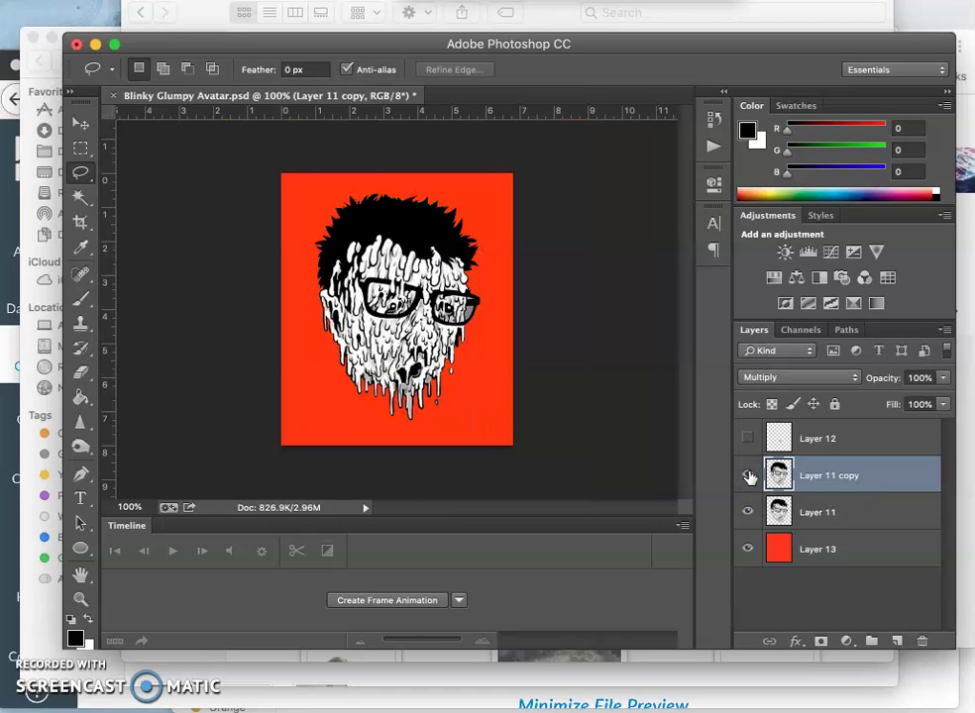
left_click(747, 475)
left_click(748, 475)
left_click(748, 475)
left_click(747, 476)
left_click(748, 475)
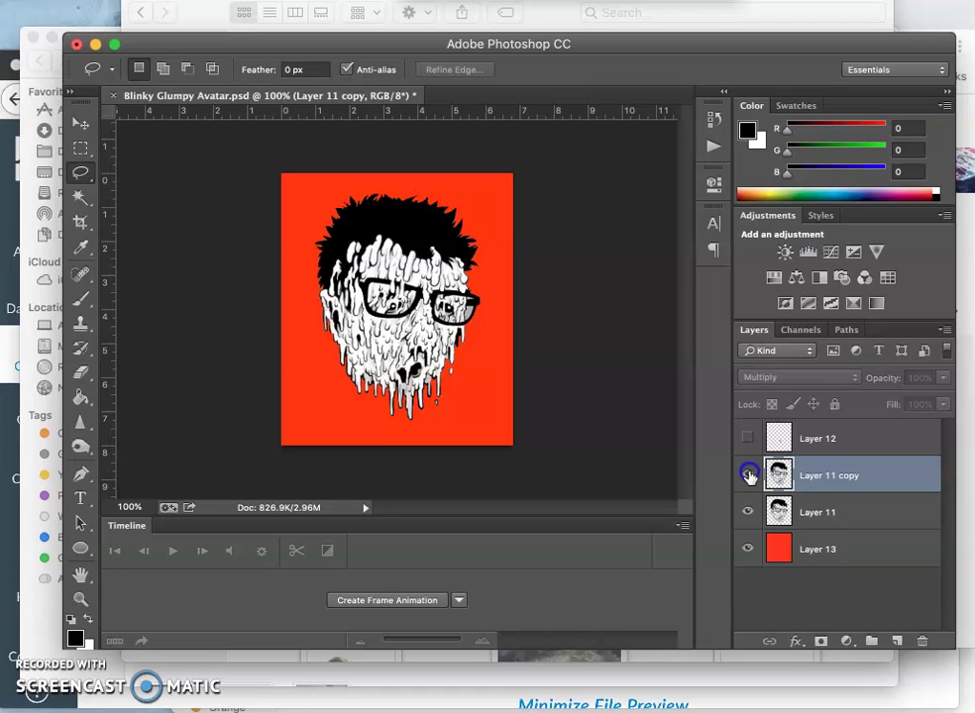
left_click(748, 475)
left_click(748, 476)
left_click(748, 475)
left_click(748, 475)
left_click(748, 476)
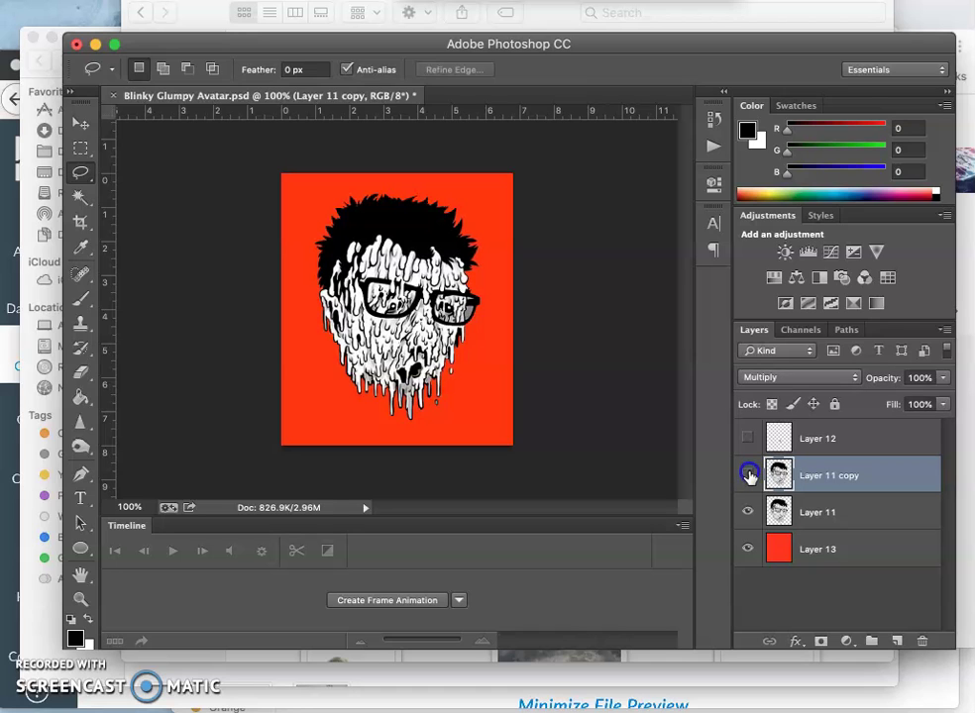
left_click(748, 475)
left_click(748, 475)
key("super+plus")
key("super+plus")
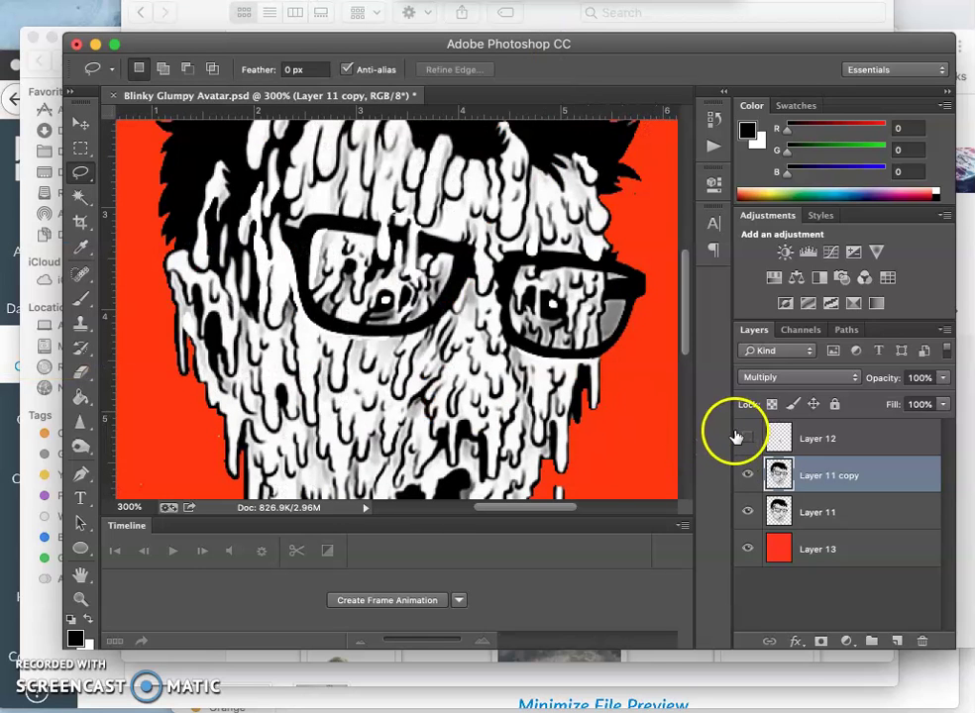
left_click(748, 437)
left_click(748, 438)
left_click(747, 437)
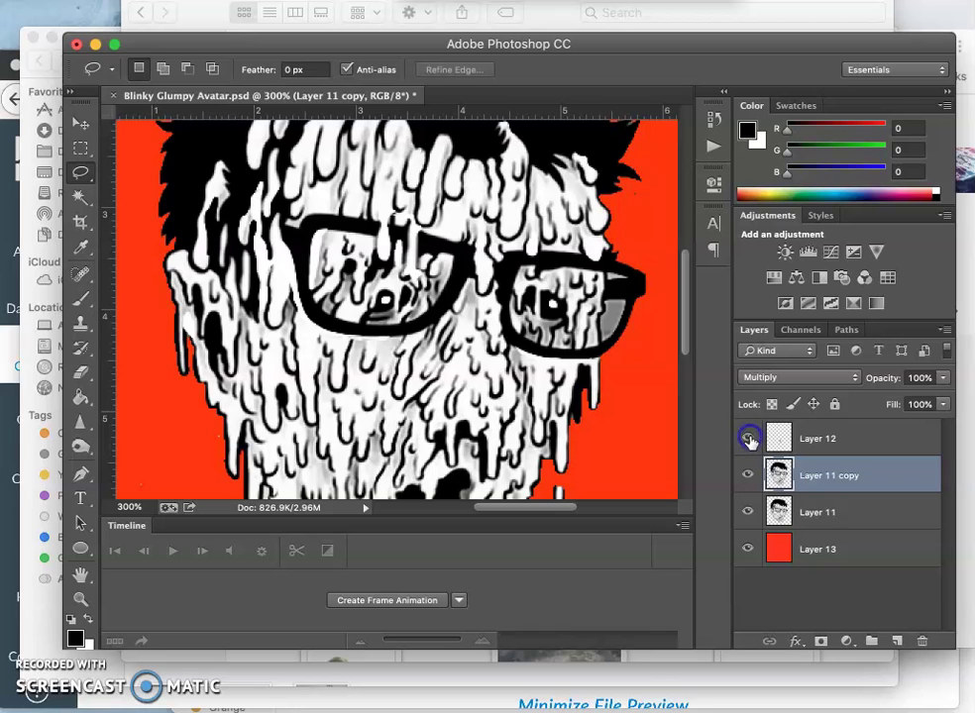
left_click(748, 438)
left_click(748, 437)
left_click(749, 438)
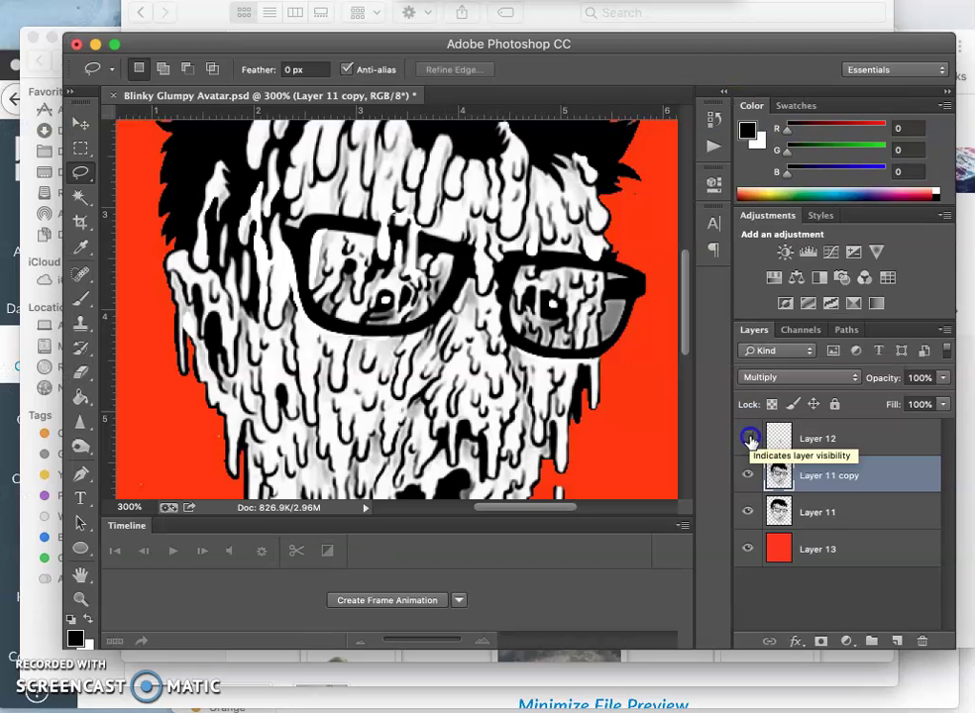
left_click(747, 438)
left_click(748, 437)
left_click(747, 438)
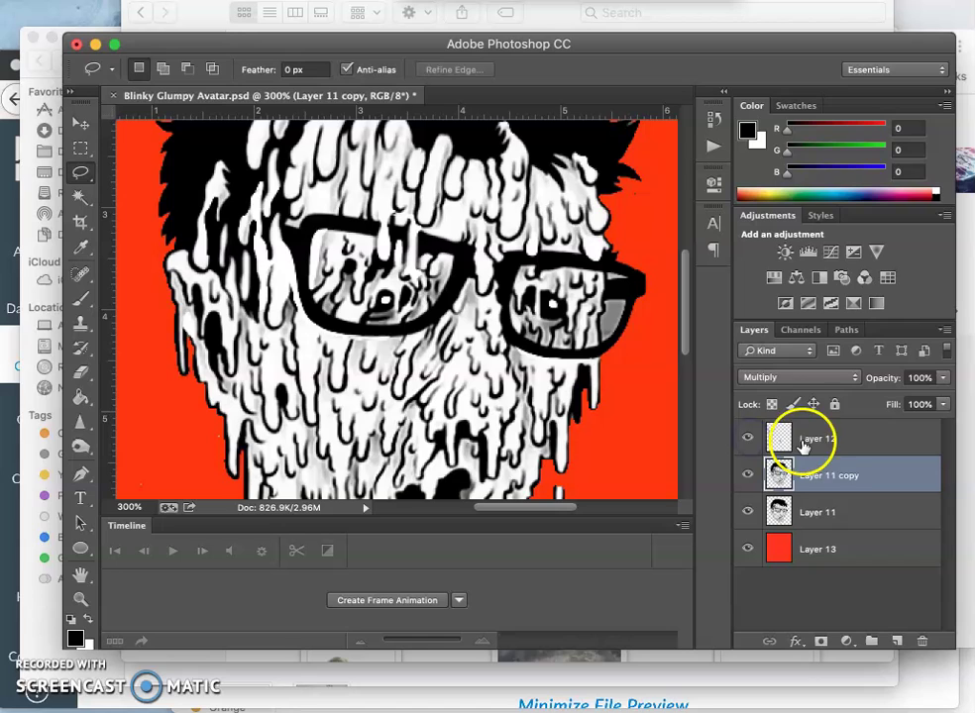
left_click(804, 442)
left_click(747, 438)
left_click(748, 438)
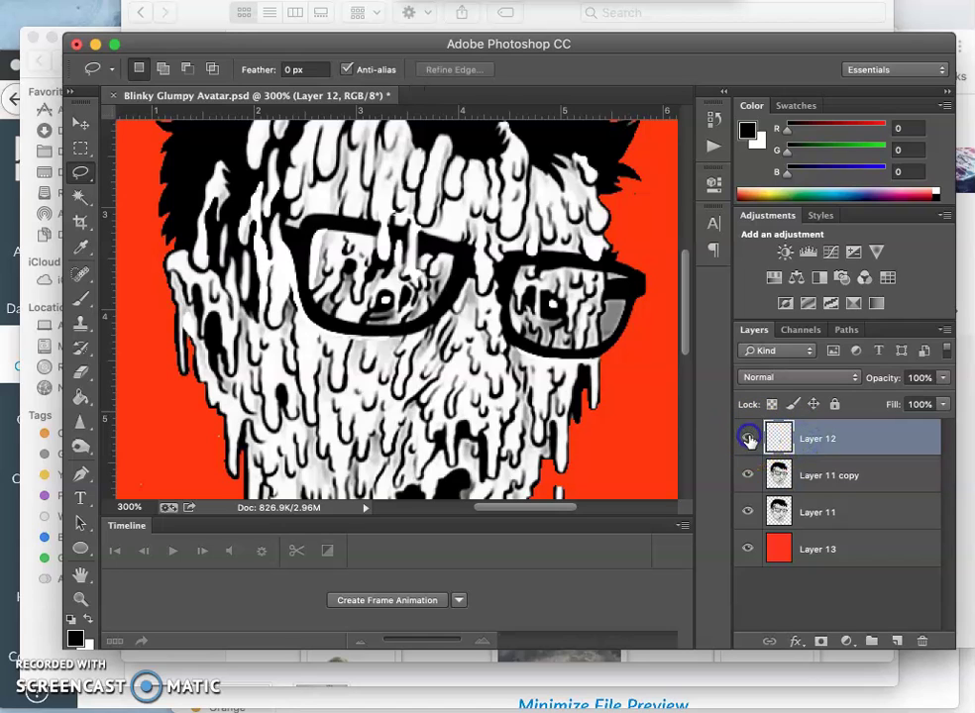
Set the Eraser to 18 px size with 6% hardness.
left_click(80, 371)
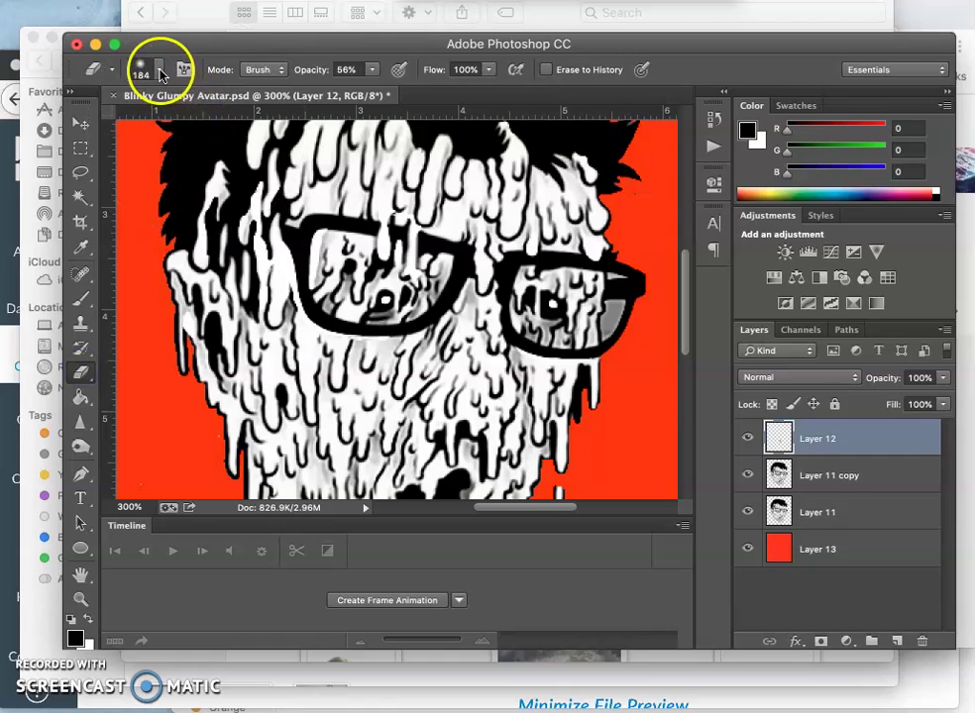
left_click(371, 71)
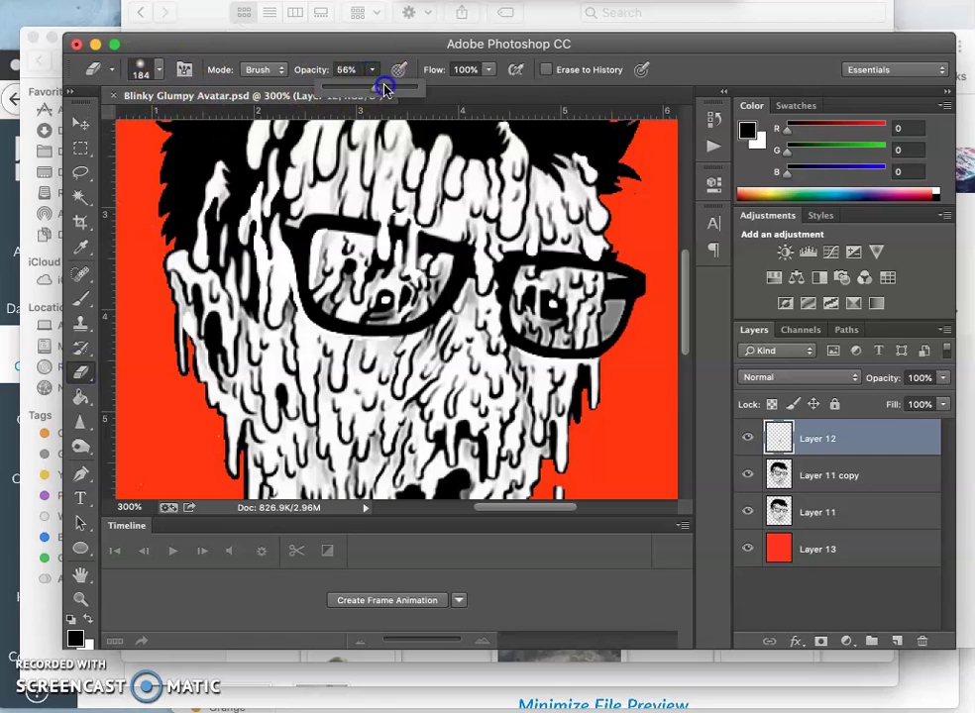
left_click(156, 69)
left_click(193, 121)
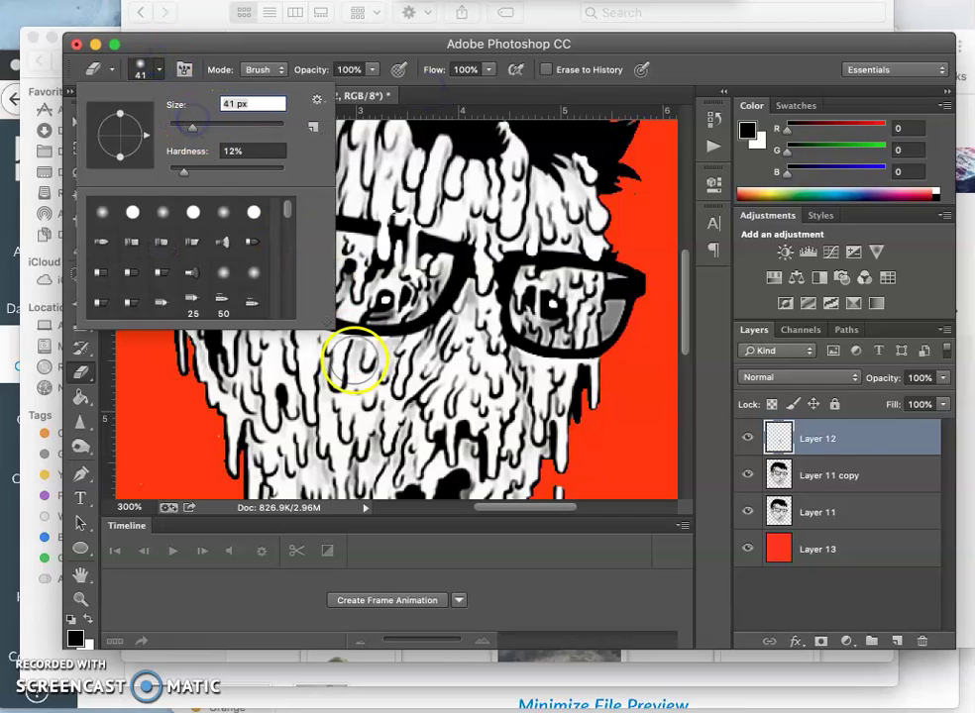
left_click(177, 169)
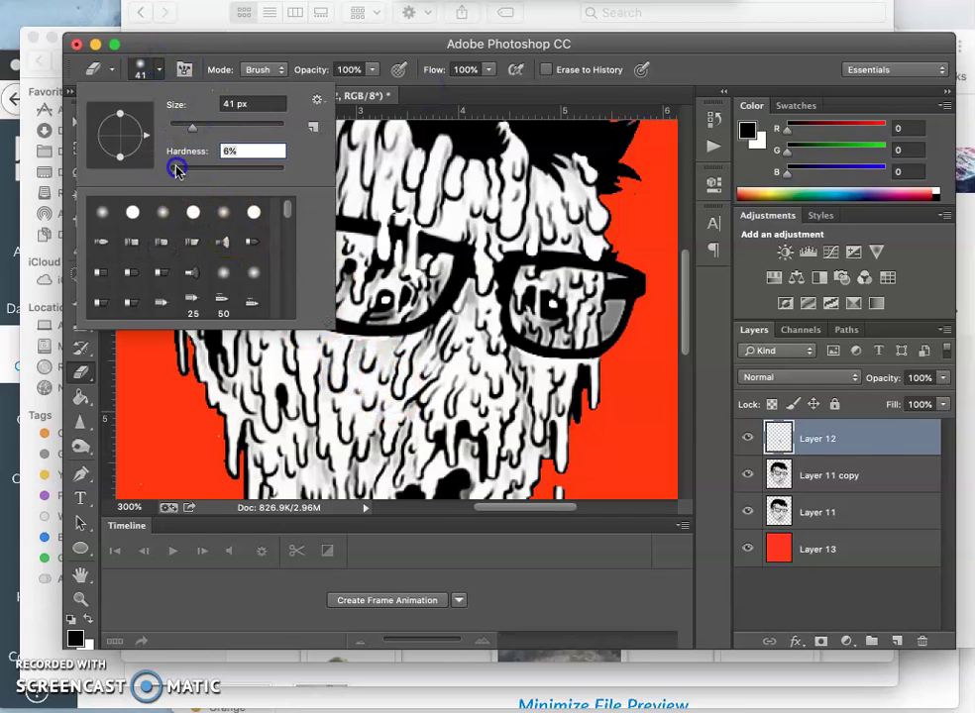
left_click(179, 132)
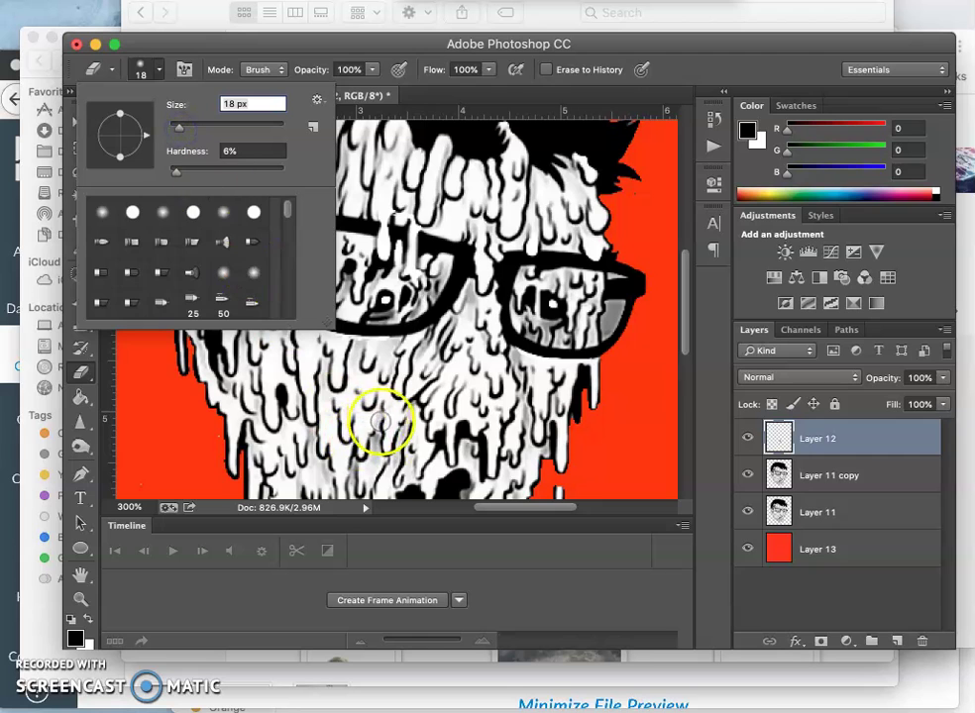
Hide Layer 11 and Layer 11 copy, then erase the lower-left strokes of Layer 12.
left_click(746, 476)
left_click(747, 512)
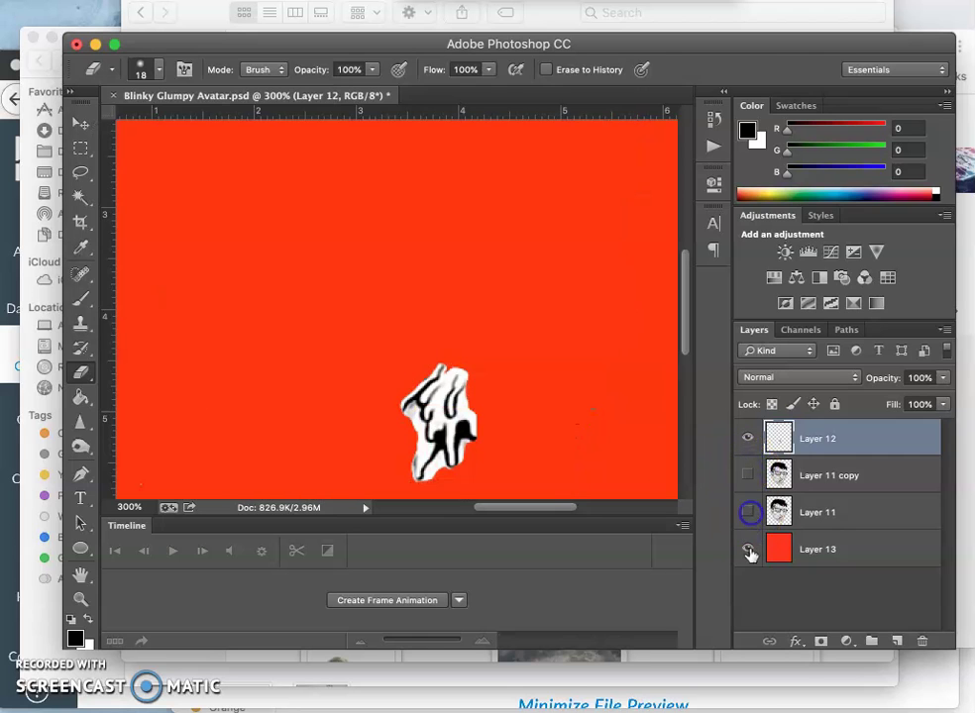
left_click(747, 549)
left_click(747, 549)
left_click_drag(444, 463, 406, 451)
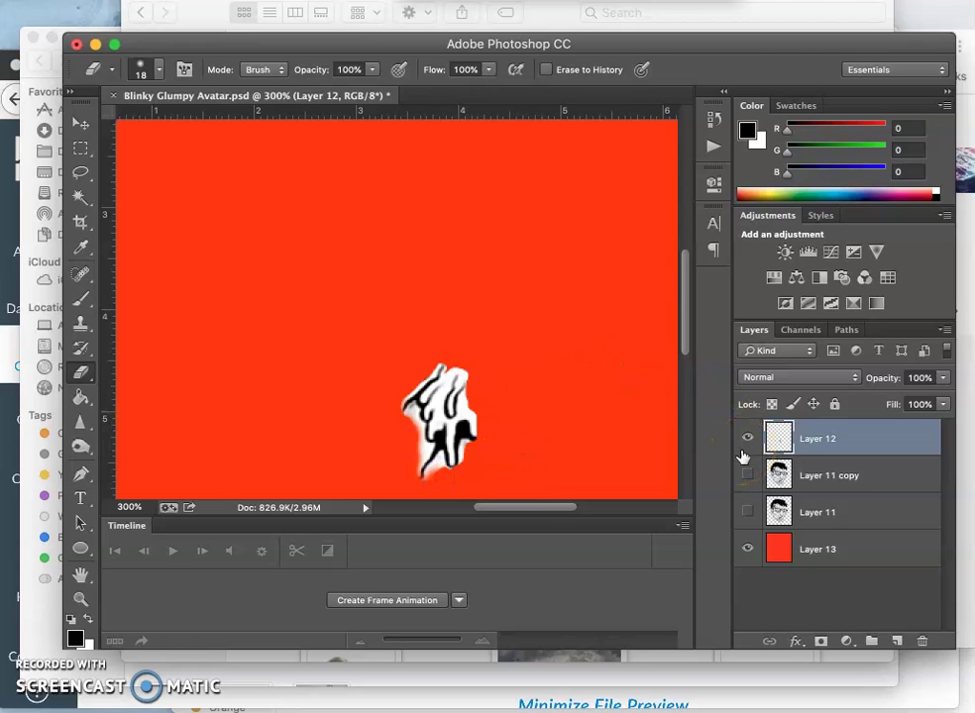
Zoom out to 200%, turn Layer 11 back on and hide Layer 11 copy.
key("super+minus")
left_click(750, 479)
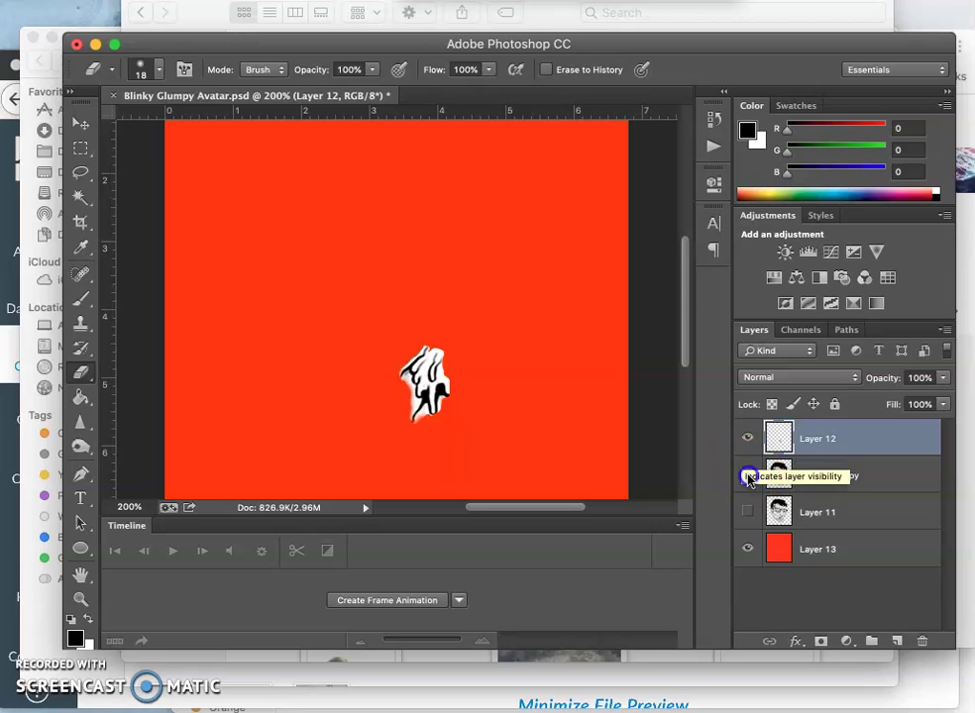
left_click(746, 474)
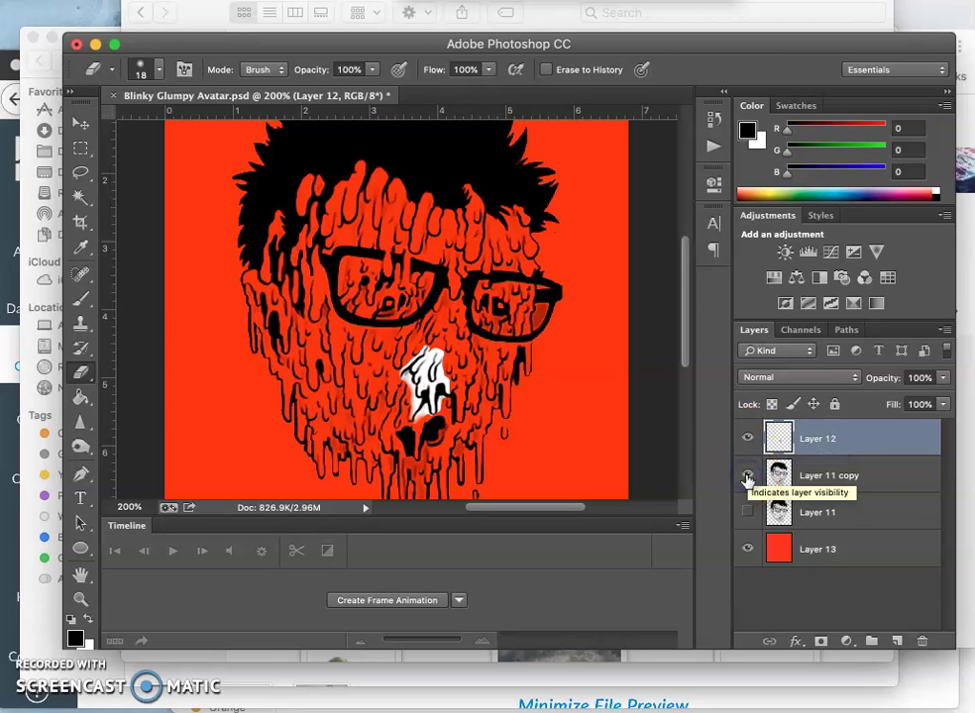
left_click(748, 513)
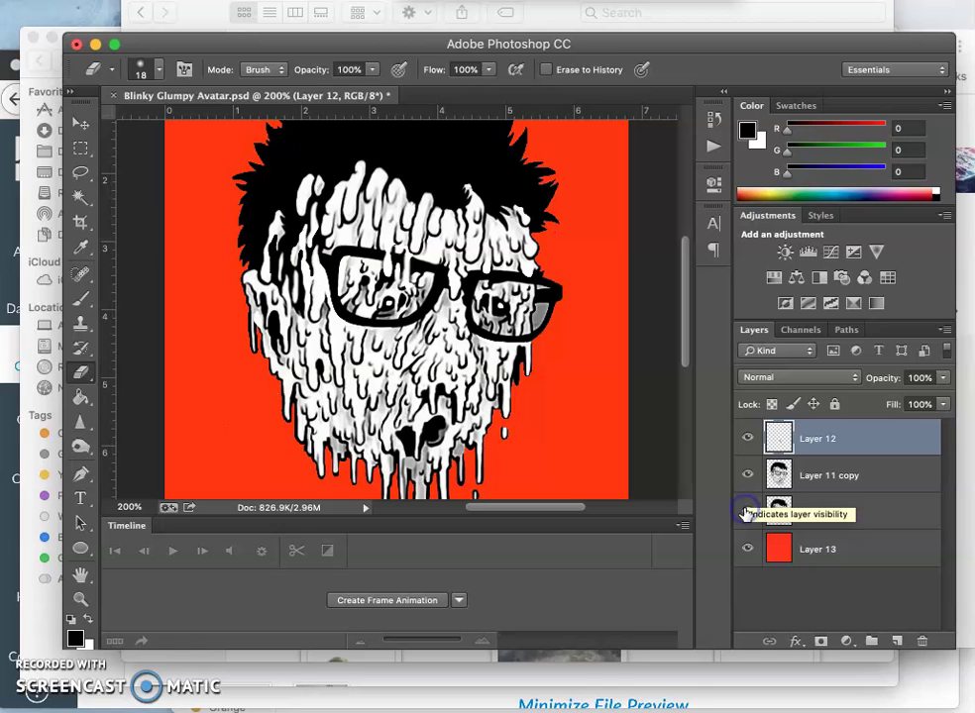
left_click(748, 475)
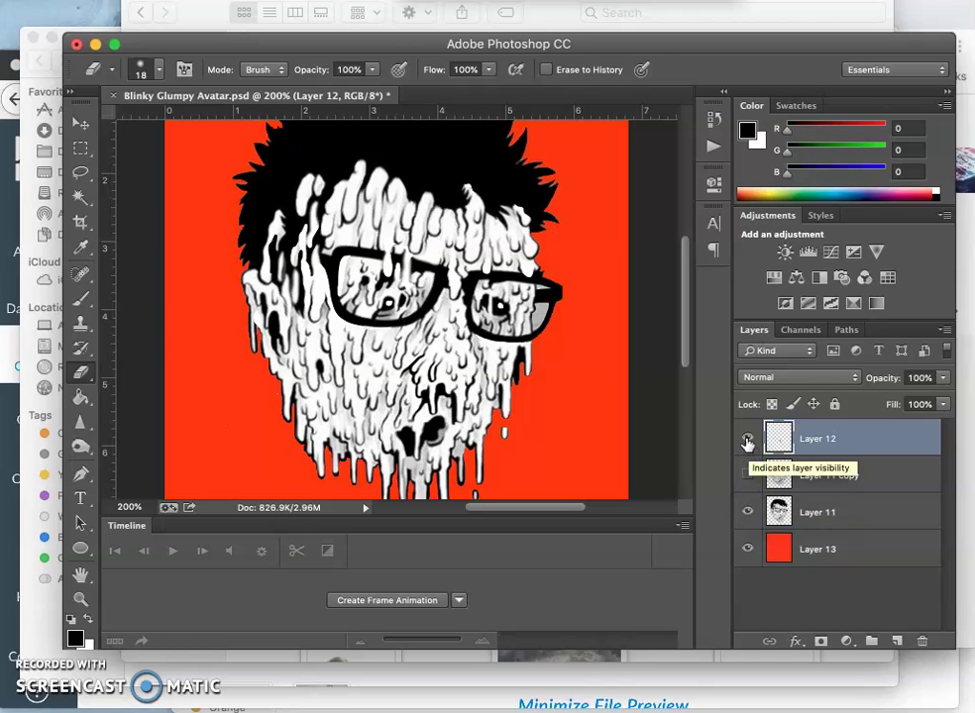
Flicker Layer 12 on and off to preview the blink, leaving it hidden.
left_click(748, 439)
left_click(748, 439)
left_click(748, 439)
left_click(748, 438)
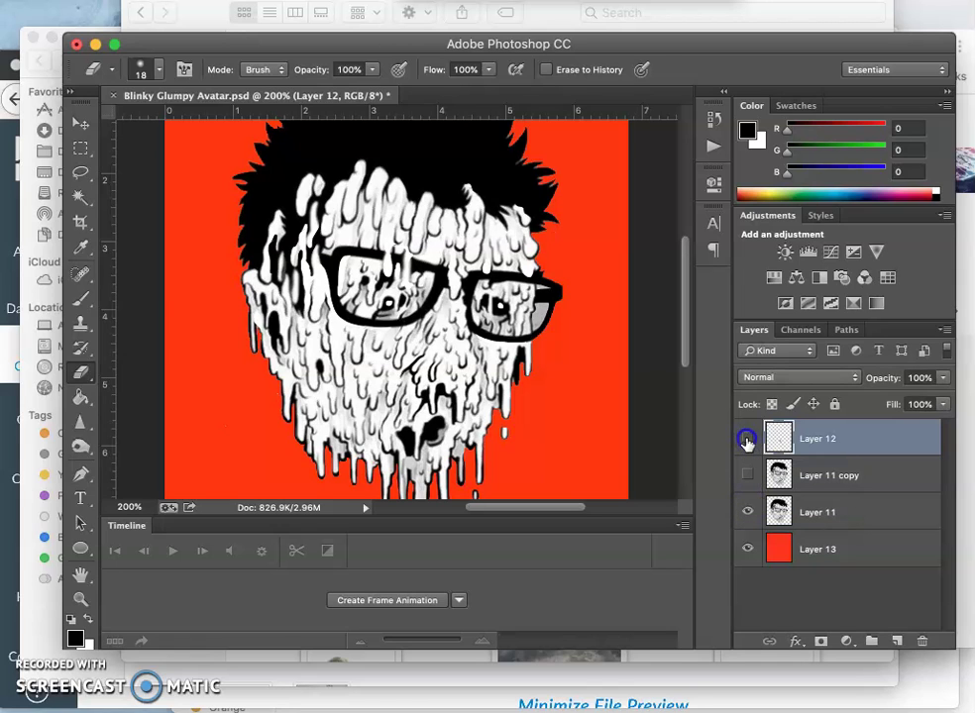
left_click(747, 438)
left_click(748, 439)
left_click(748, 438)
left_click(748, 439)
left_click(748, 439)
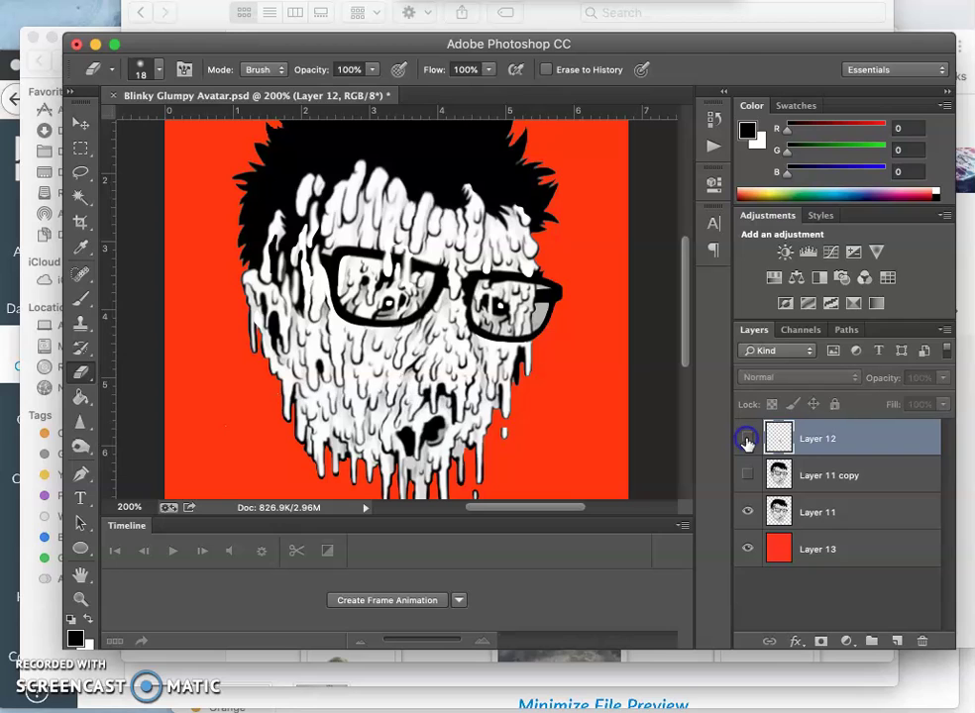
left_click(748, 439)
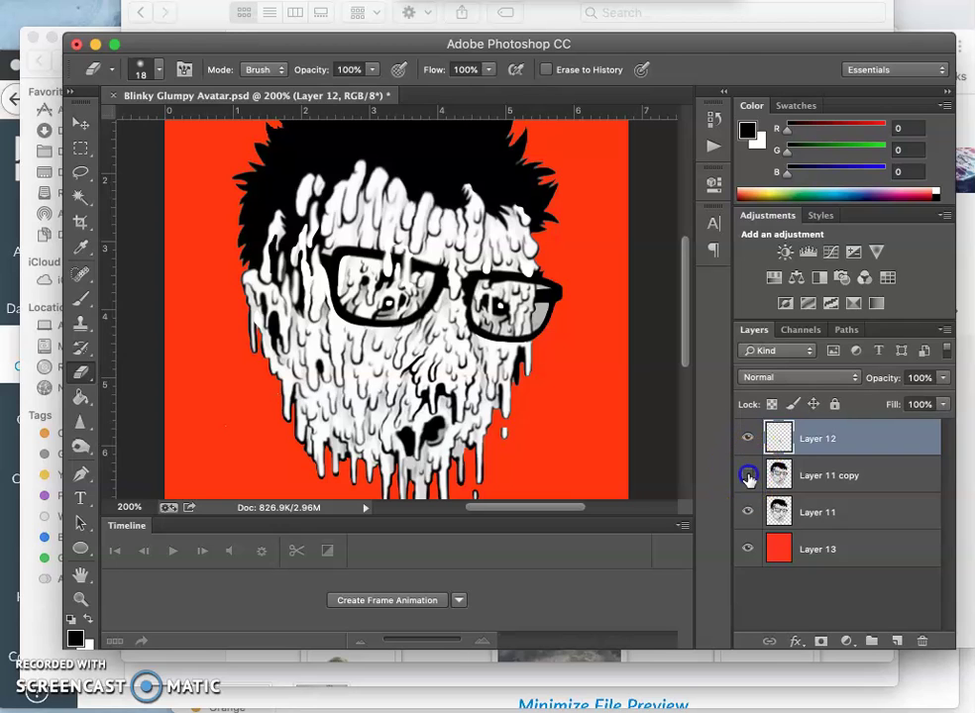
Show Layer 11 copy again and recheck Layer 12, leaving it hidden.
left_click(748, 476)
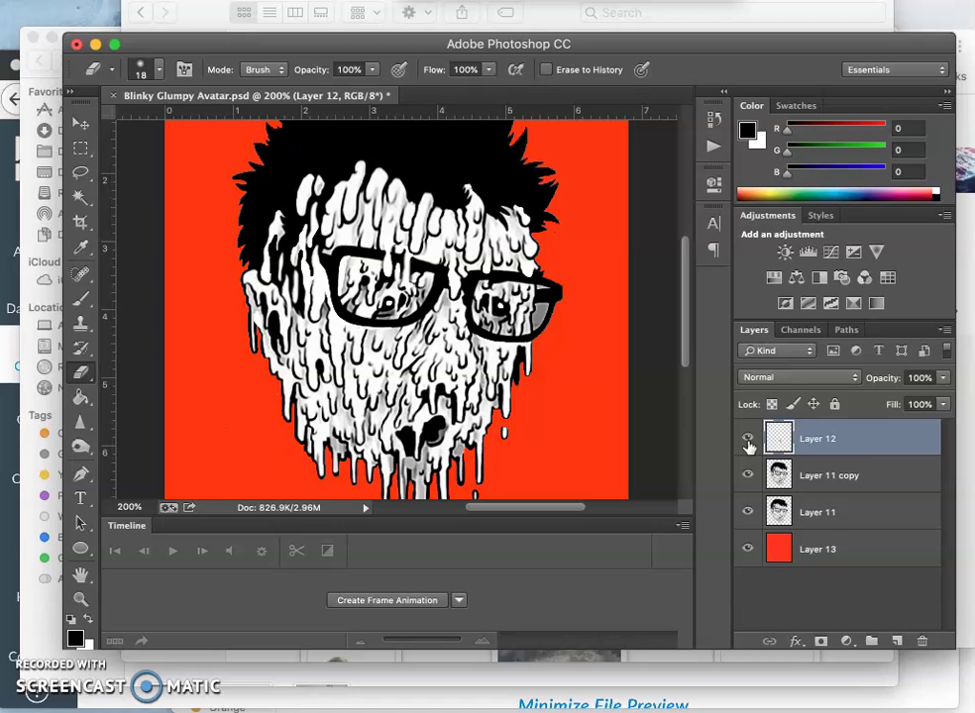
left_click(748, 441)
left_click(748, 441)
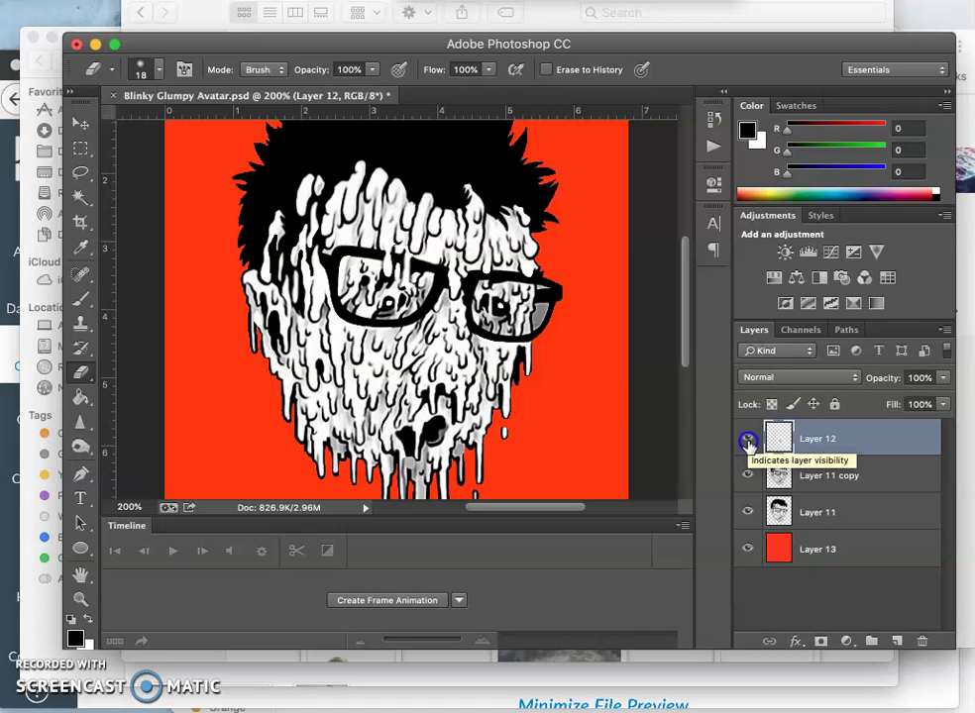
left_click(748, 441)
At 100% zoom, recheck the layers, leaving both face layers visible and Layer 12 hidden.
key("super+minus")
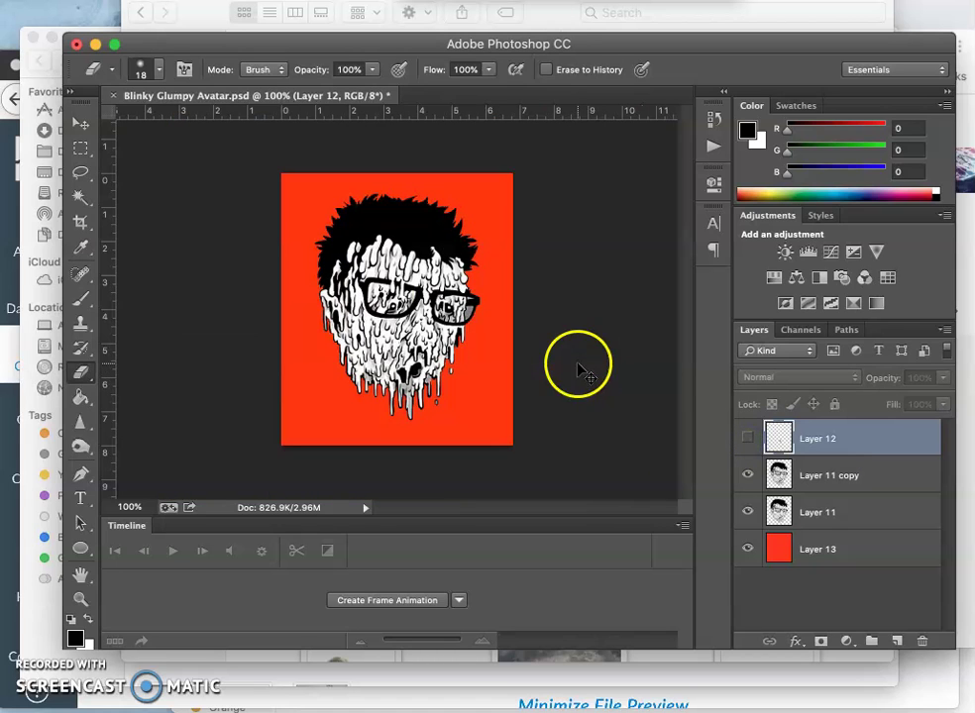
left_click(750, 513)
left_click(750, 476)
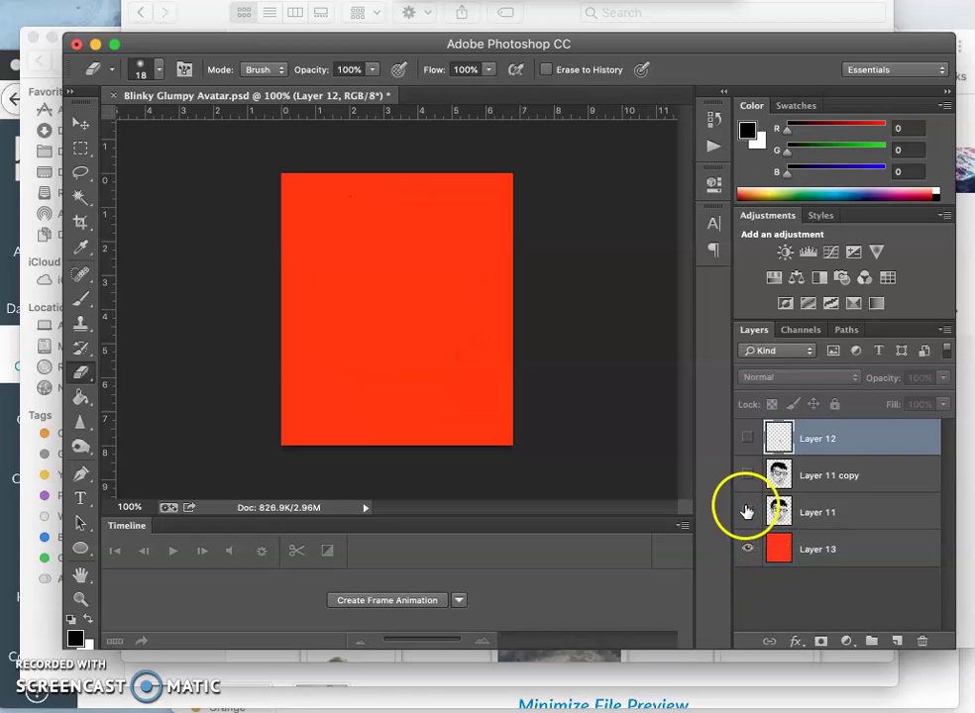
left_click(747, 512)
left_click(746, 477)
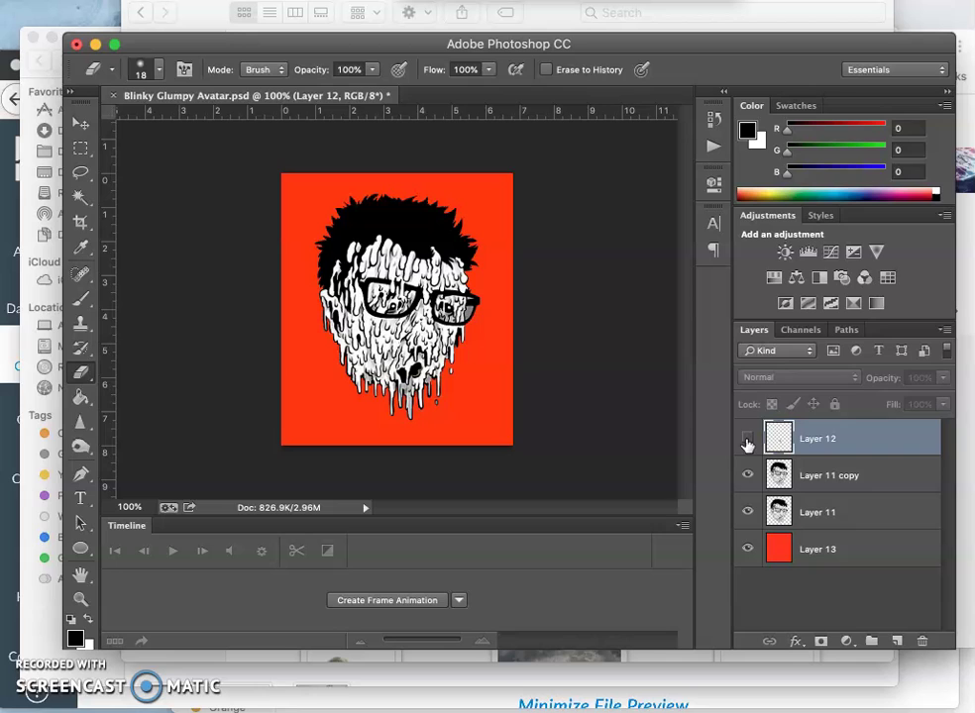
left_click(747, 442)
left_click(747, 442)
Close the Timeline panel via the Window menu and select the Crop tool.
left_click(520, 2)
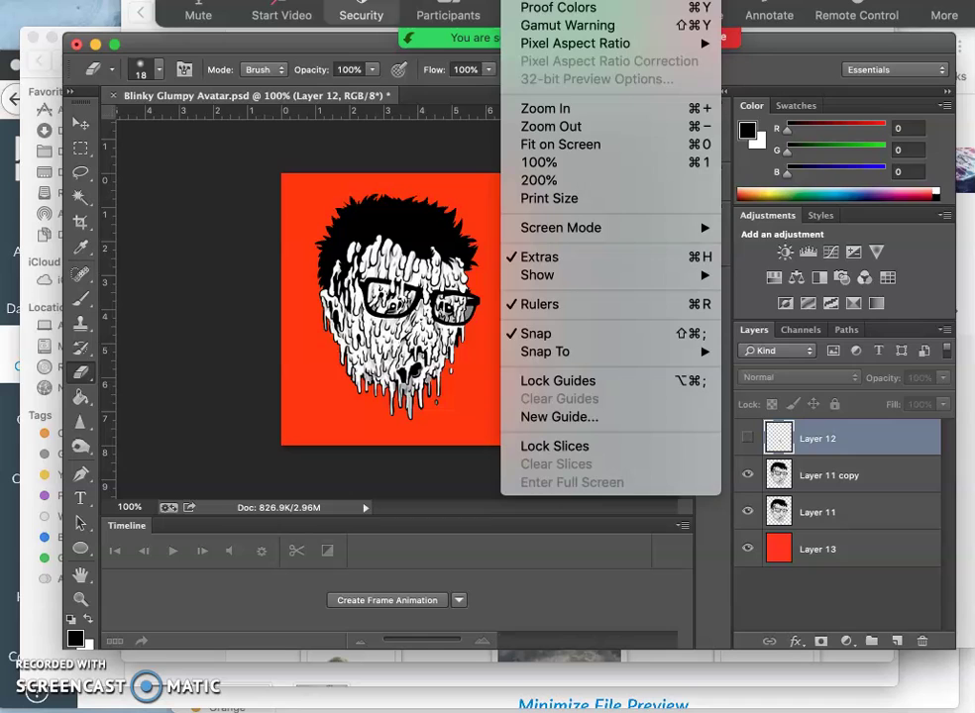
mouse_move(569, 2)
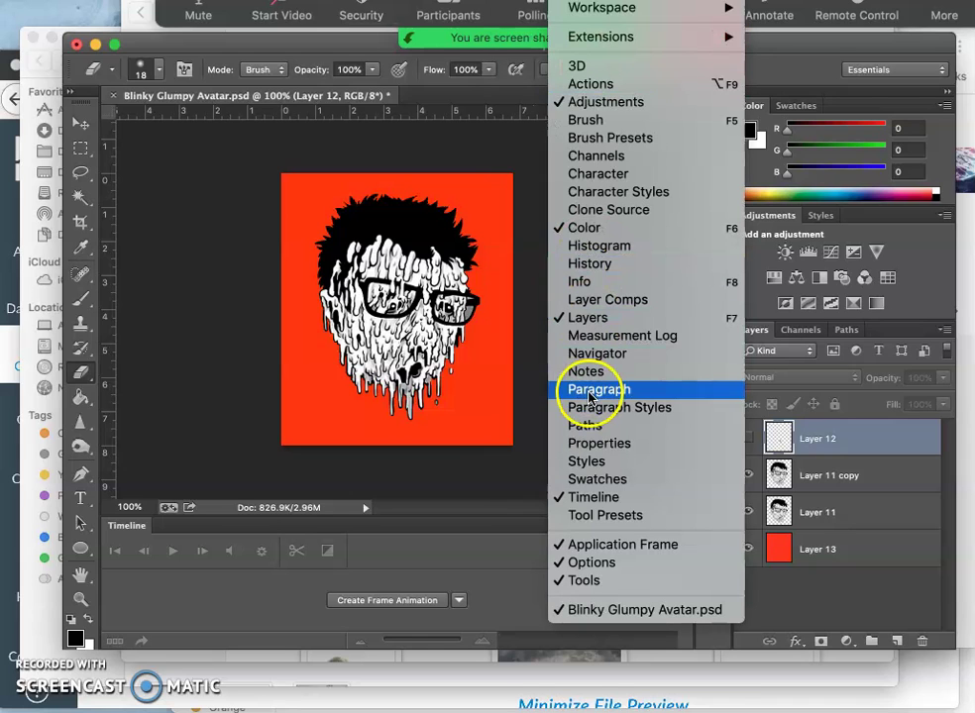
left_click(574, 496)
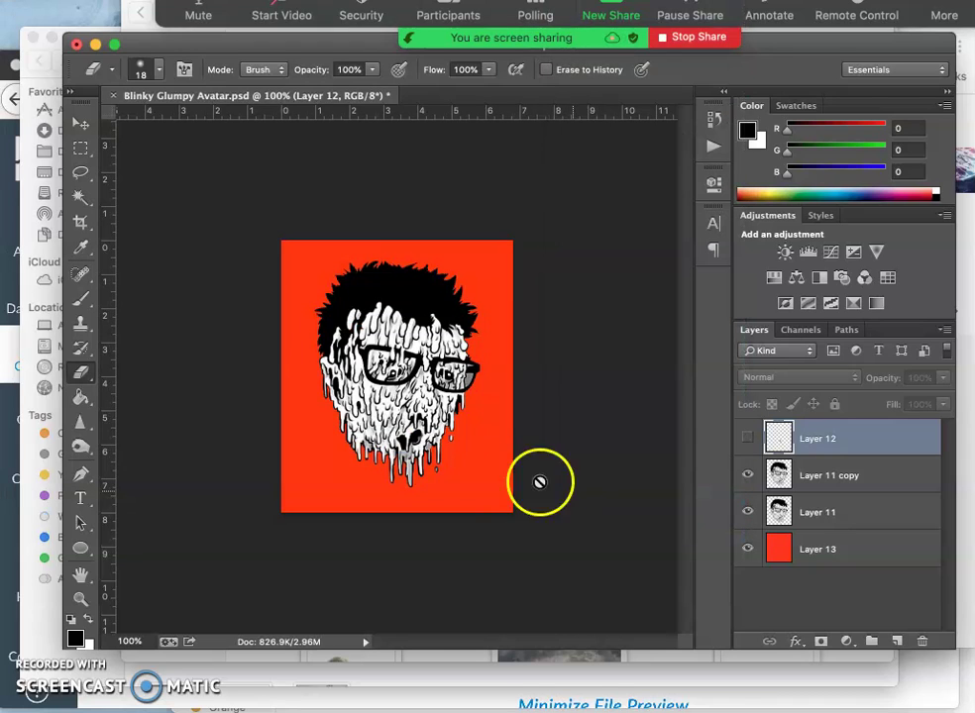
left_click(86, 225)
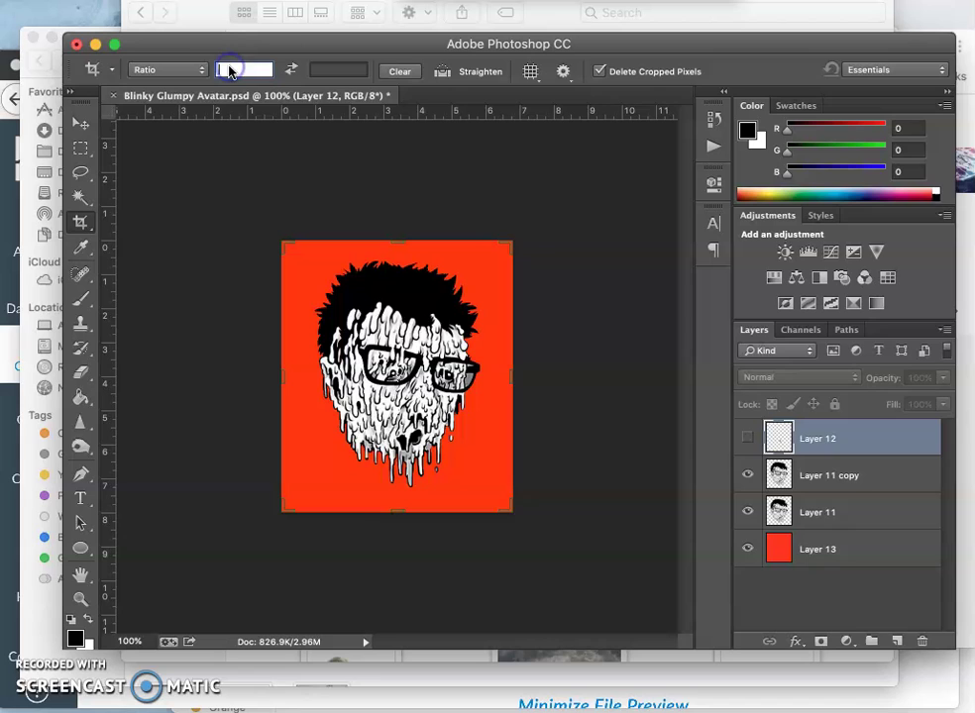
Set a 1:1 crop ratio, resize and position the square over the face, and commit.
type("1")
left_click(328, 71)
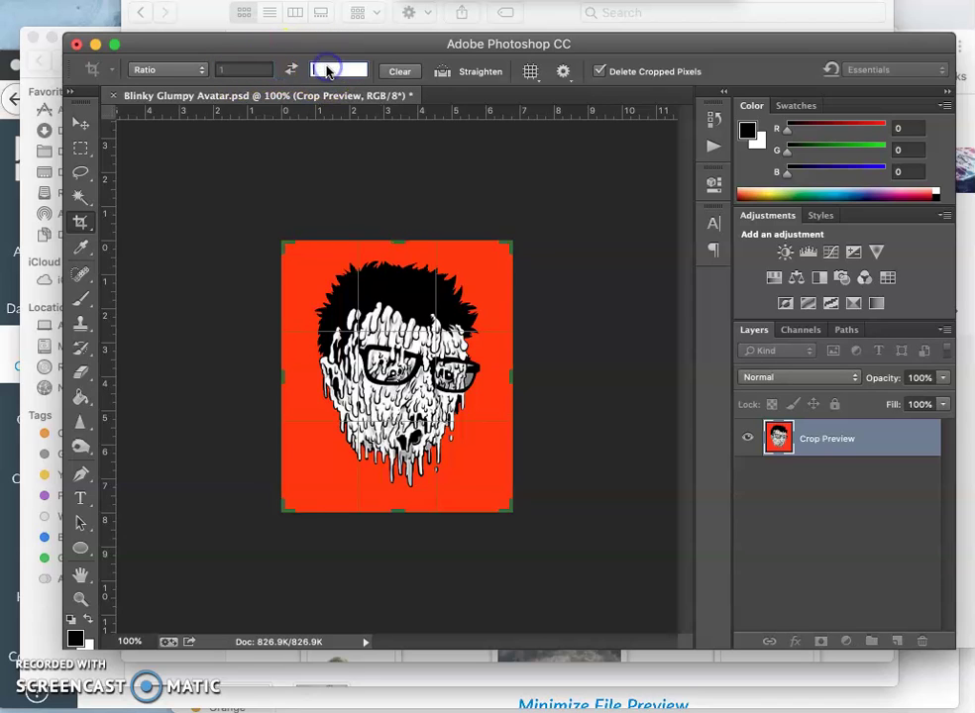
type("1")
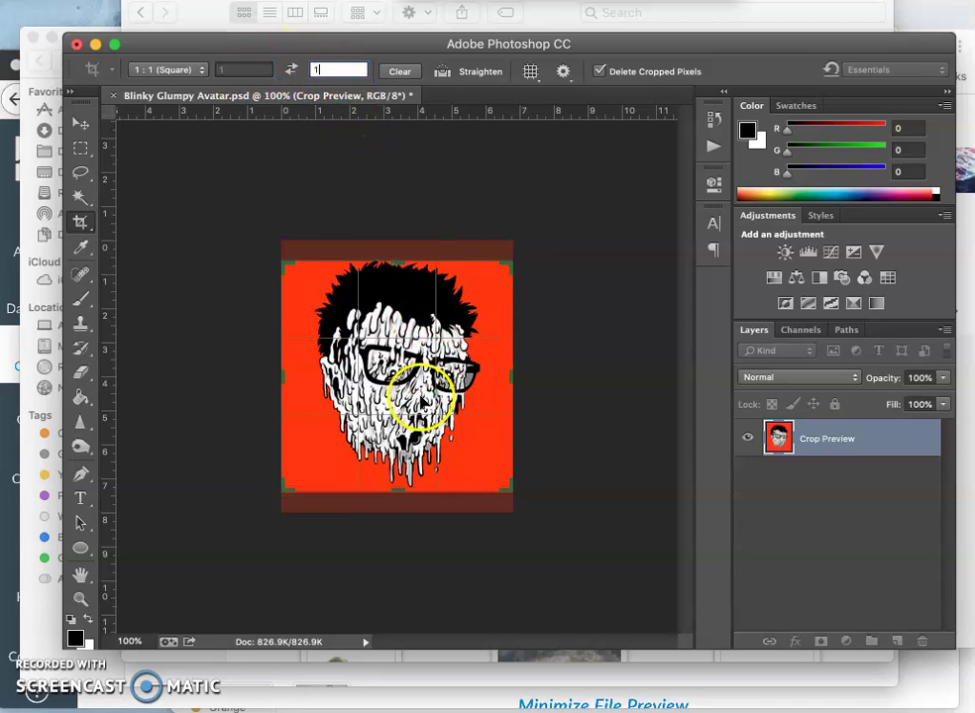
left_click(508, 488)
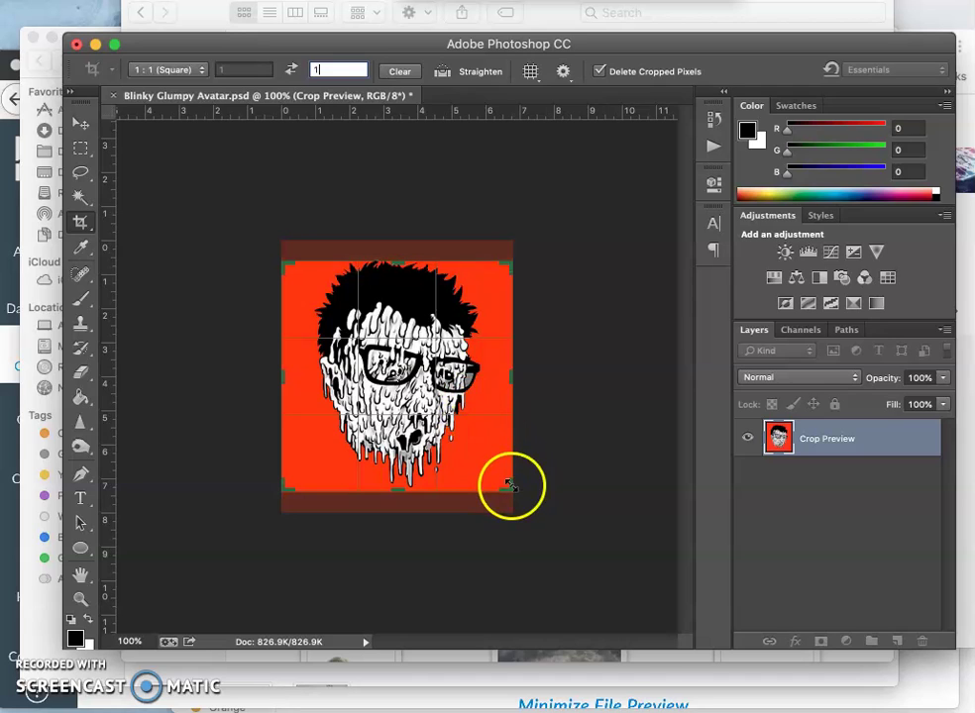
left_click(508, 489)
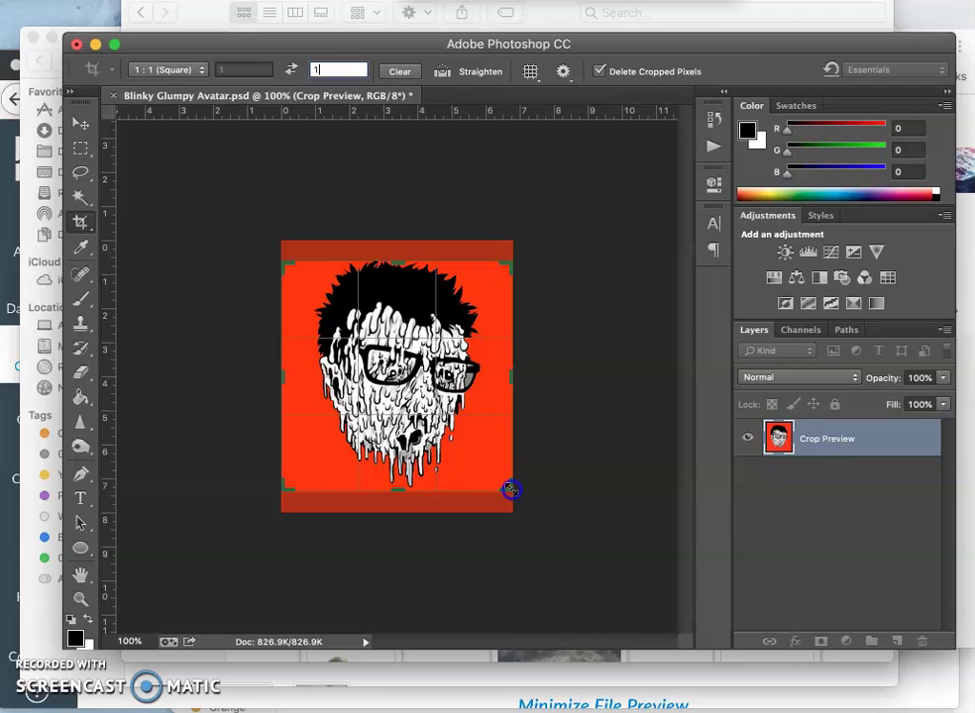
left_click_drag(509, 488, 522, 495)
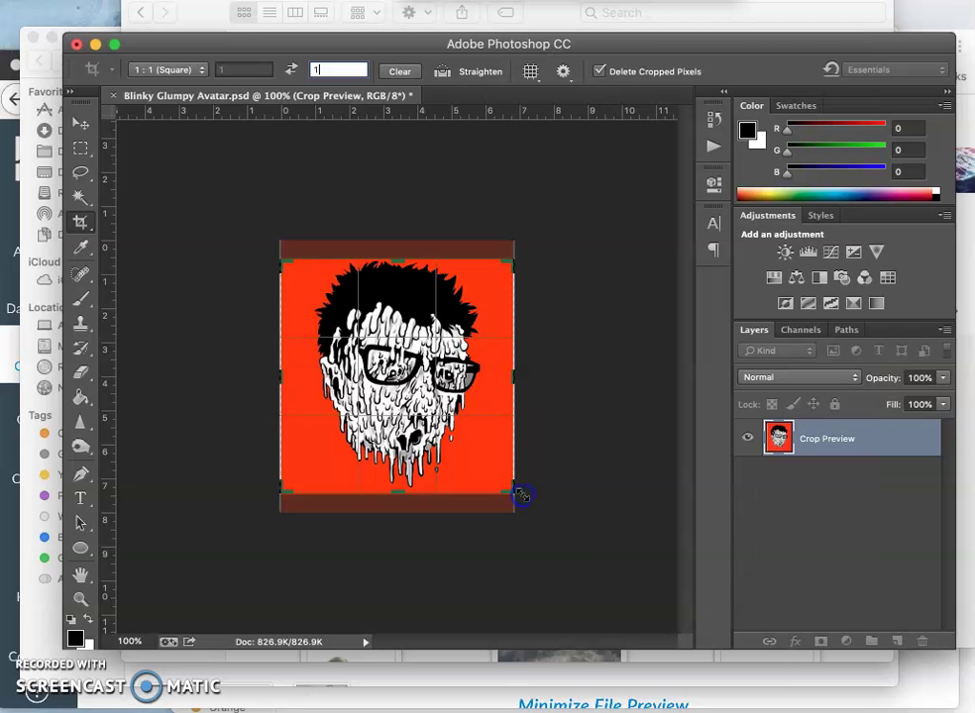
left_click(515, 493)
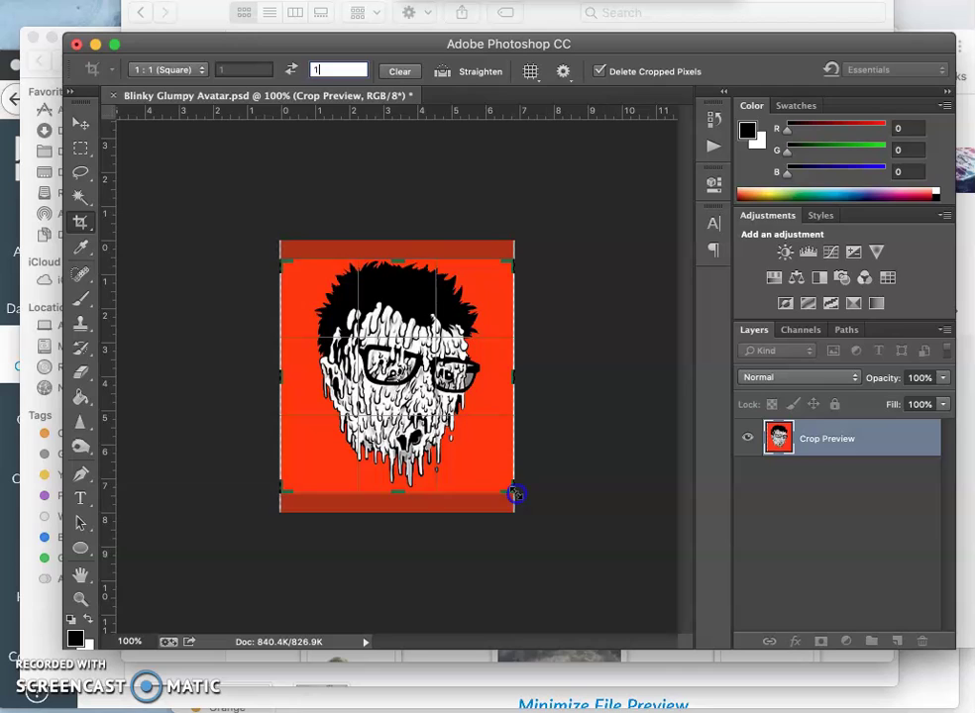
left_click_drag(515, 493, 526, 503)
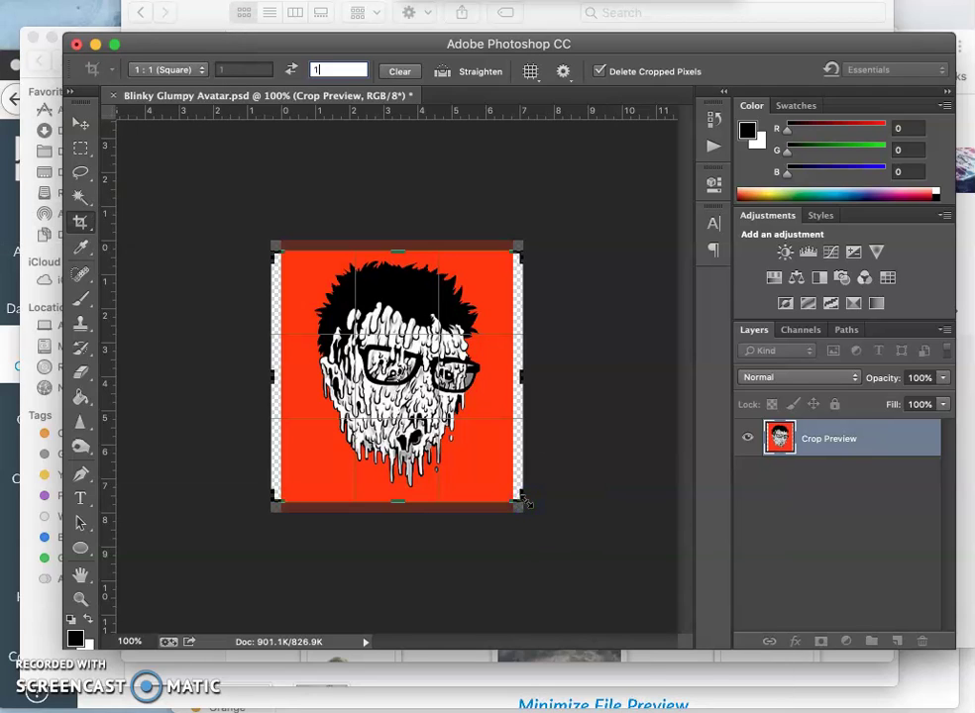
type("1")
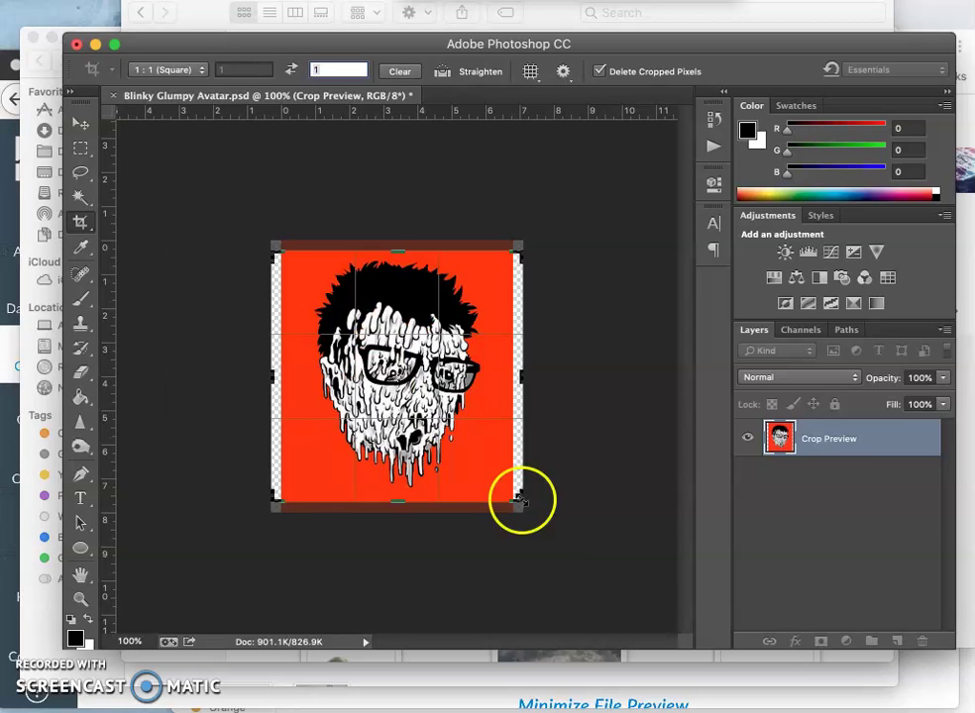
left_click(402, 386)
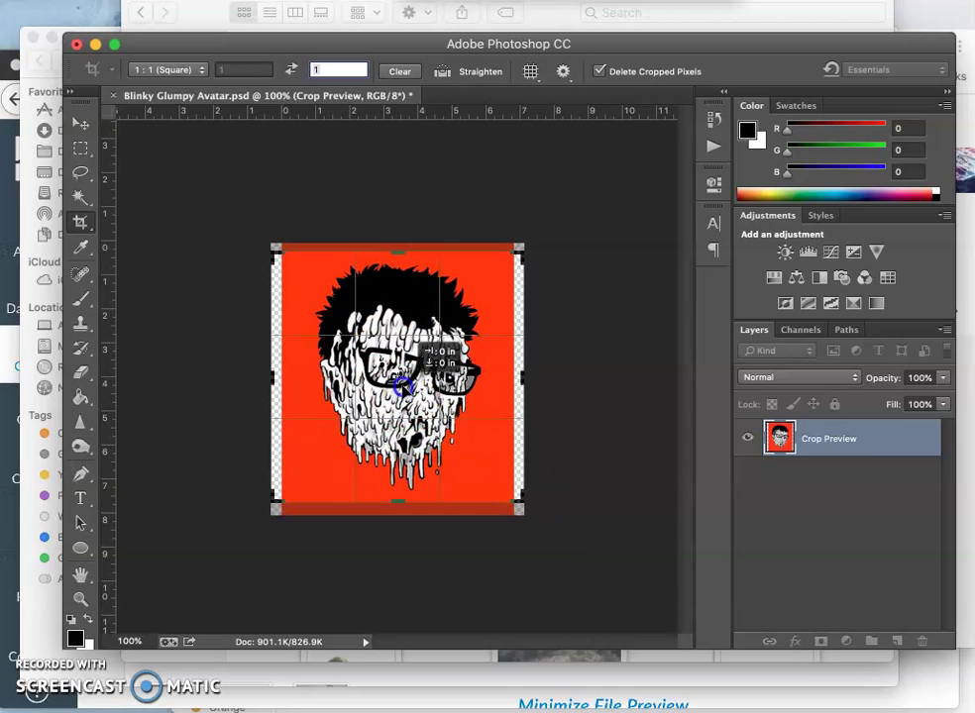
left_click_drag(401, 384, 405, 393)
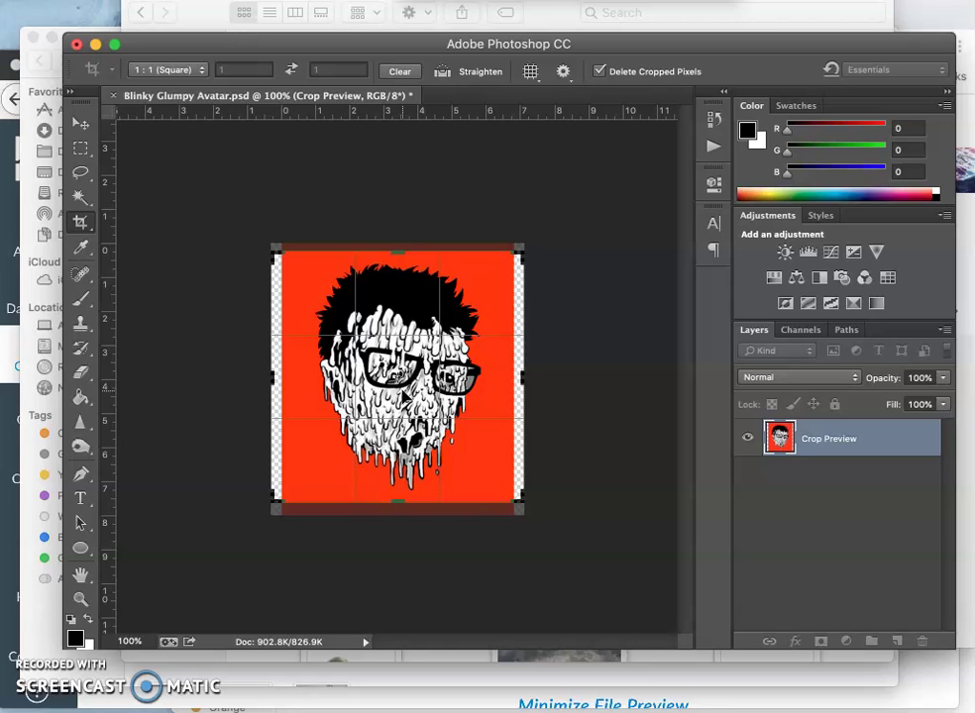
key("Return")
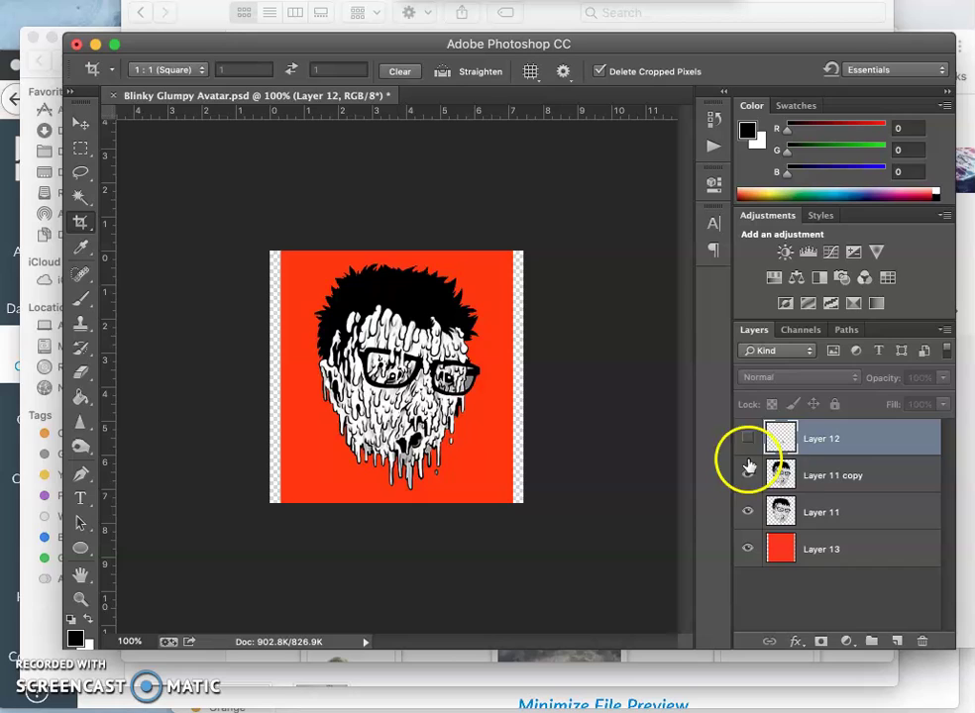
Fill Layer 13 with the colour ff2a00 using Edit > Fill.
left_click(747, 470)
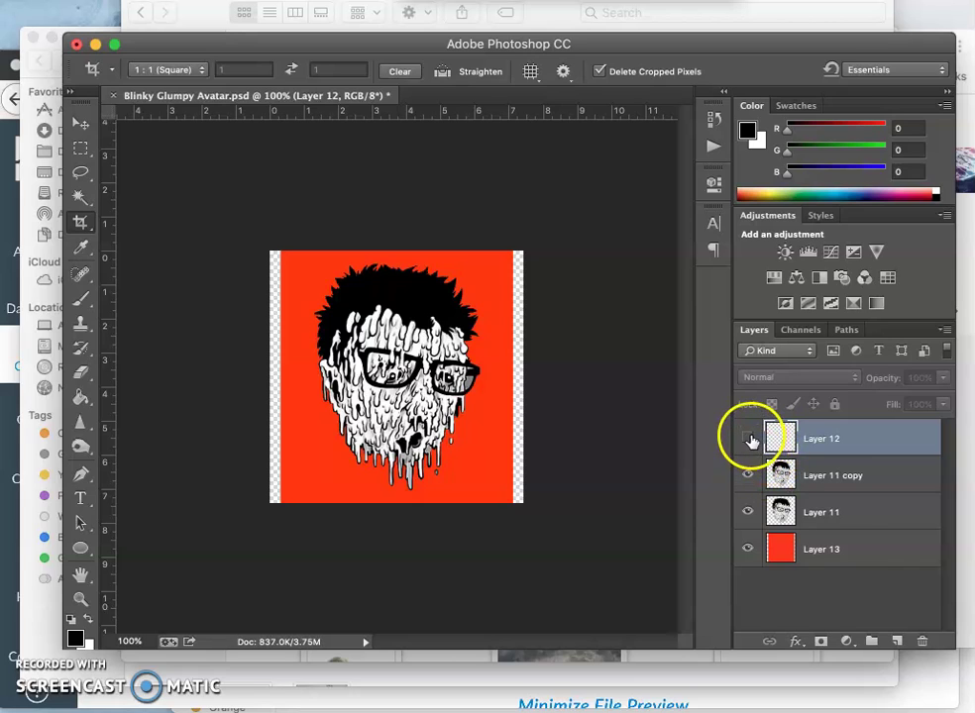
left_click(829, 548)
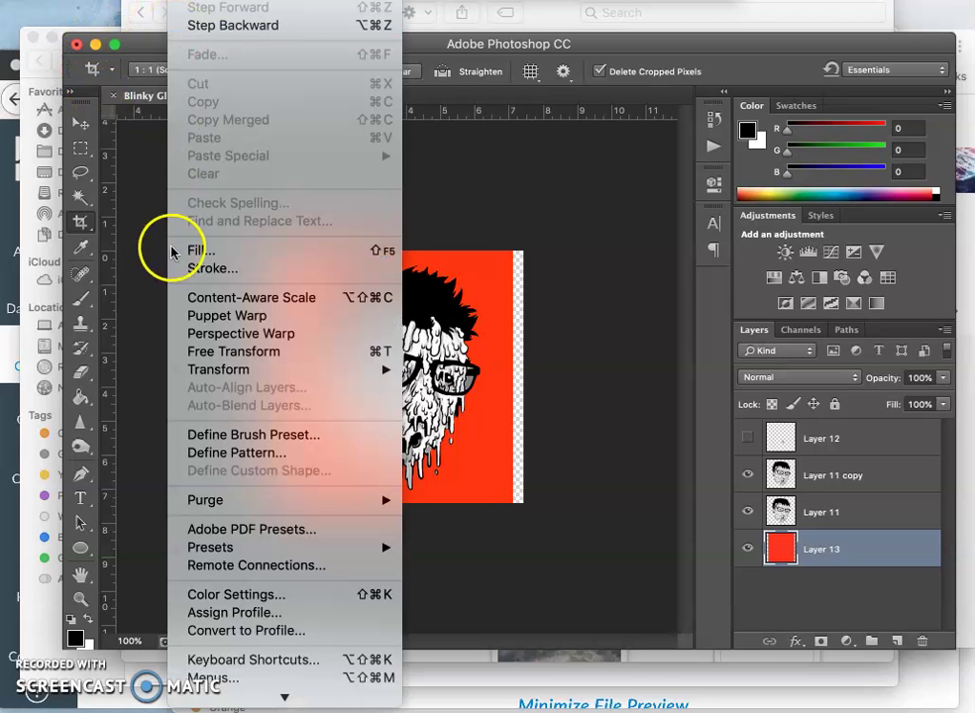
left_click(186, 245)
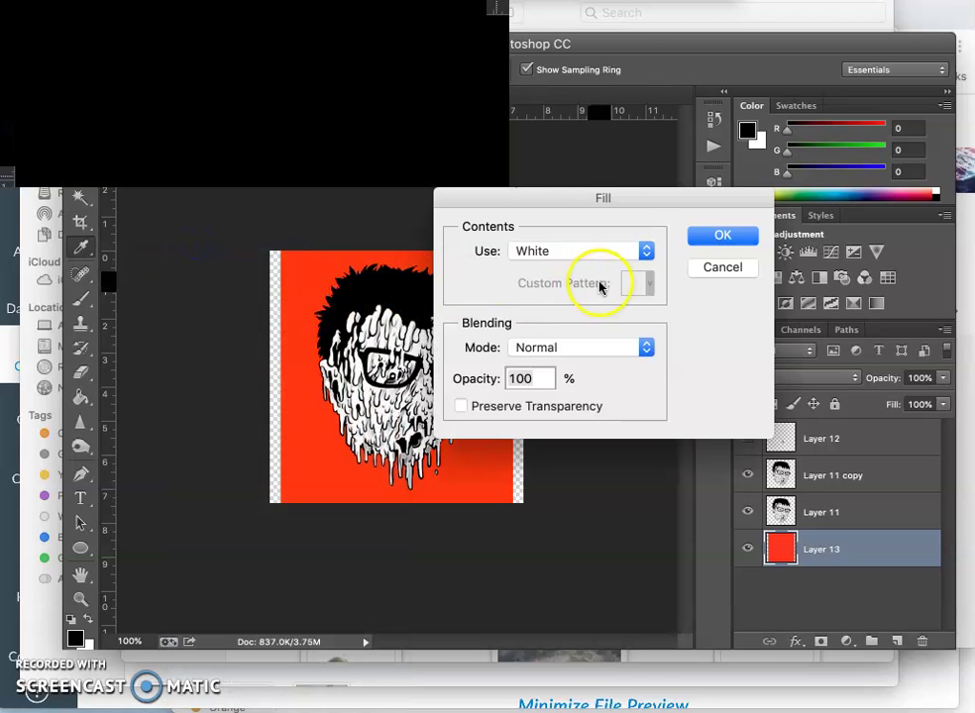
left_click(580, 253)
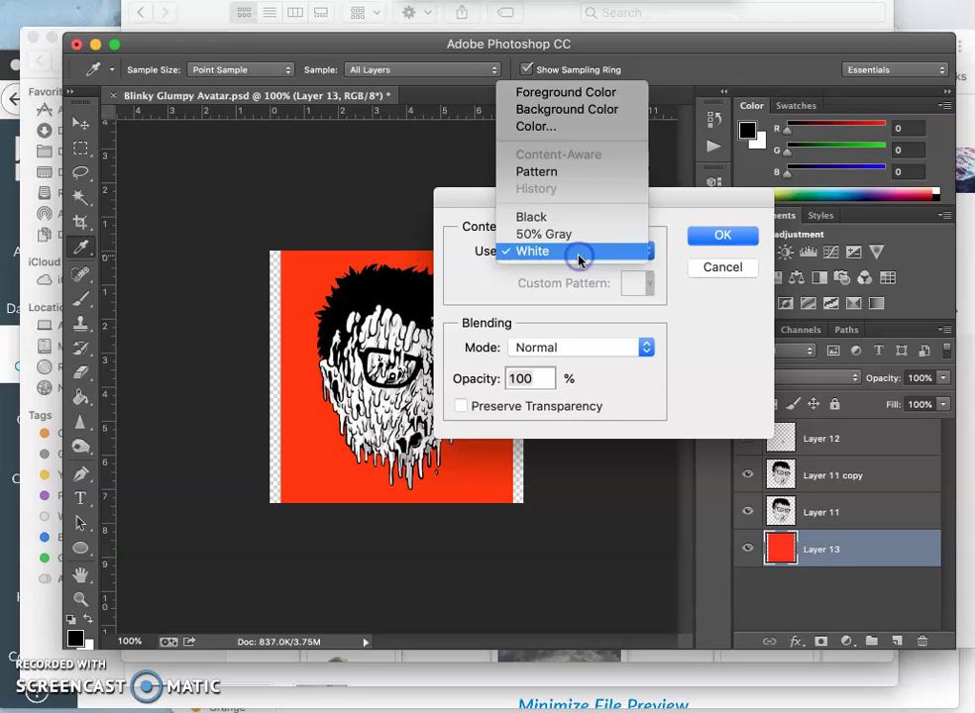
left_click(547, 127)
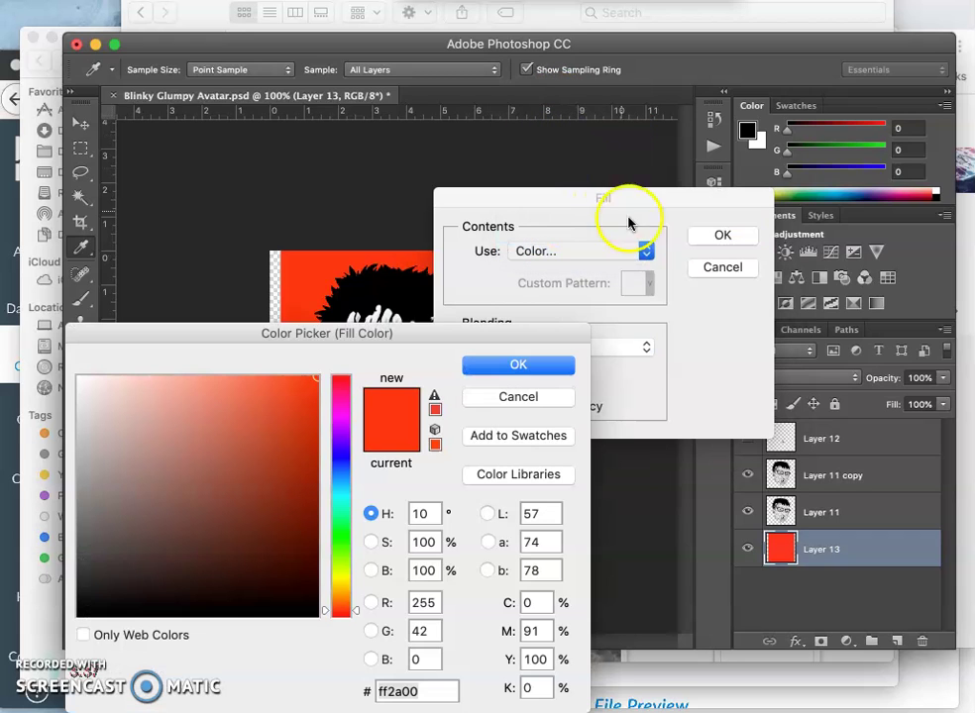
left_click(497, 369)
left_click(724, 234)
key("c")
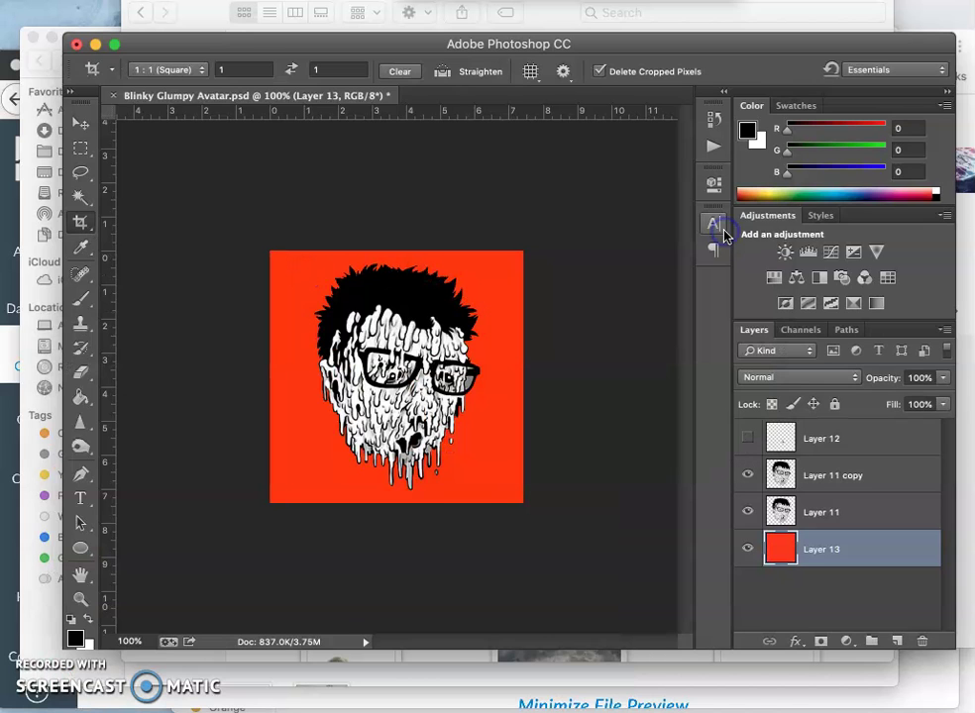
Toggle Layer 13 and Layer 11 visibility to check the red fill.
left_click(748, 549)
left_click(748, 549)
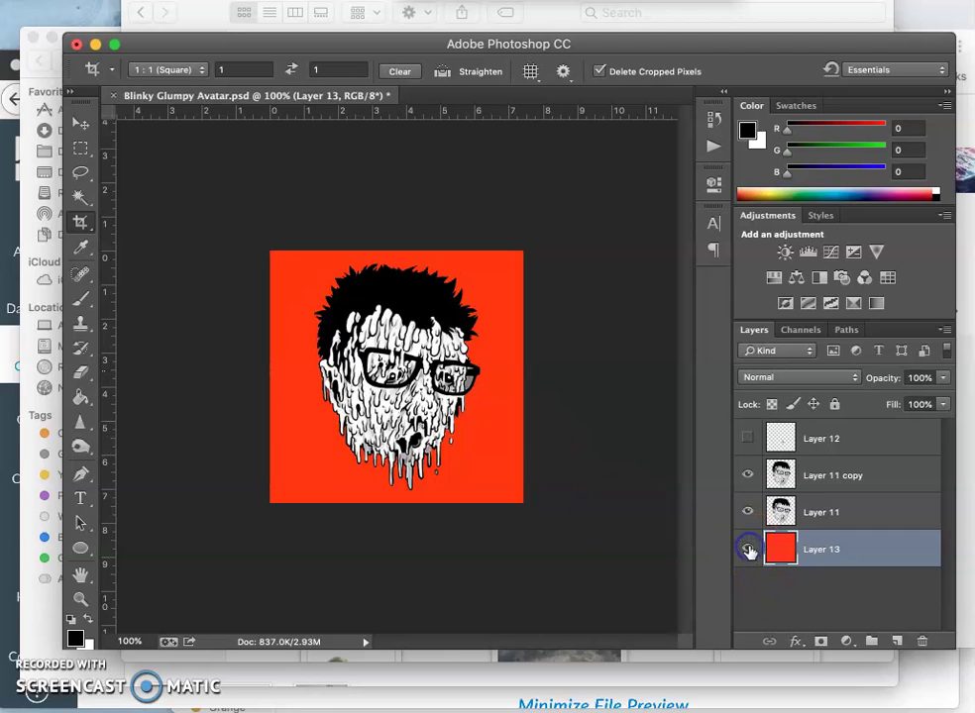
left_click(748, 512)
Show Layer 11, select the Move tool, and unlink proportions in Image Size.
left_click(748, 513)
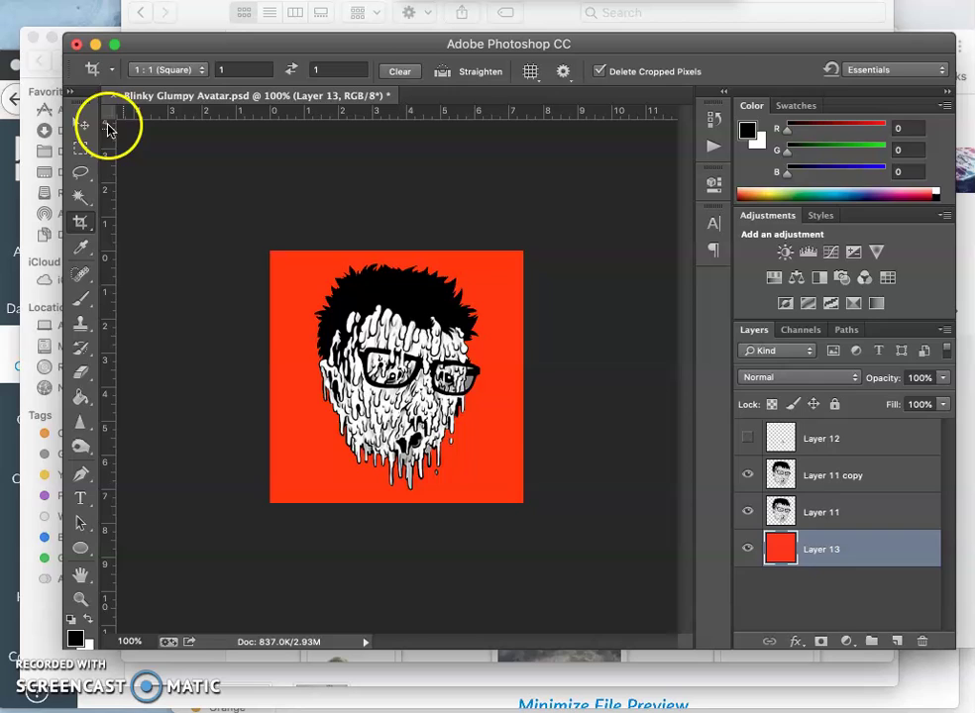
left_click(80, 124)
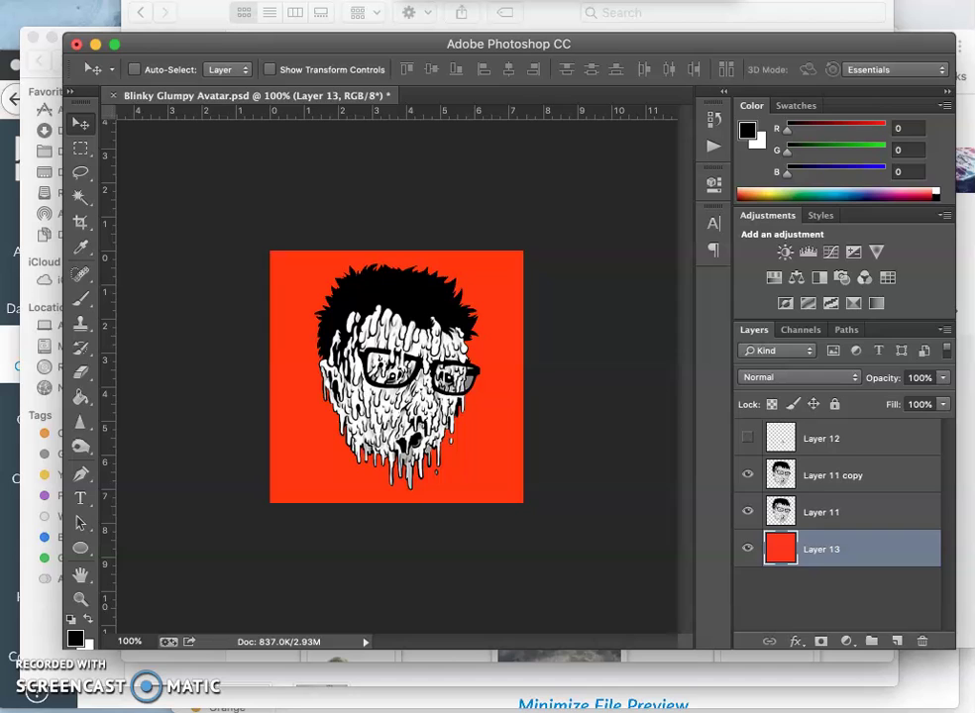
left_click(149, 0)
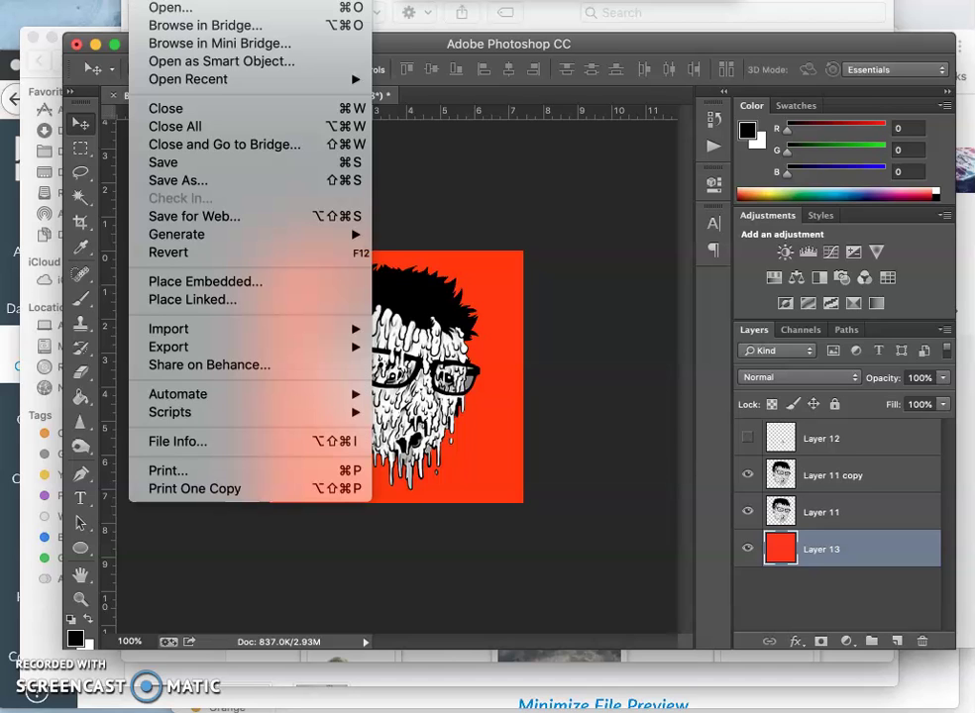
mouse_move(233, 0)
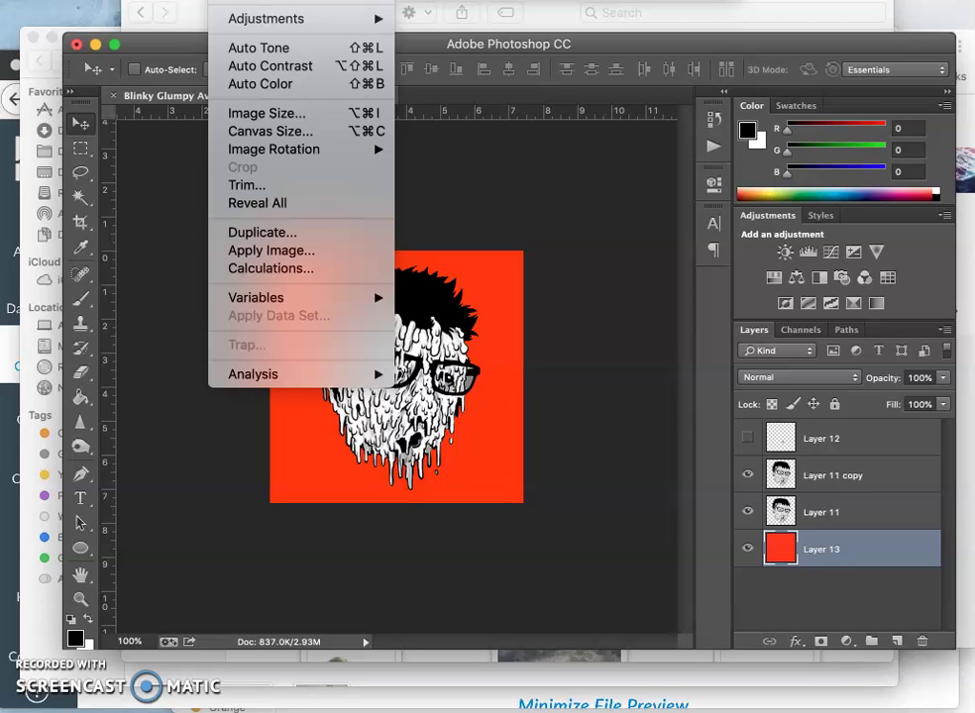
left_click(249, 116)
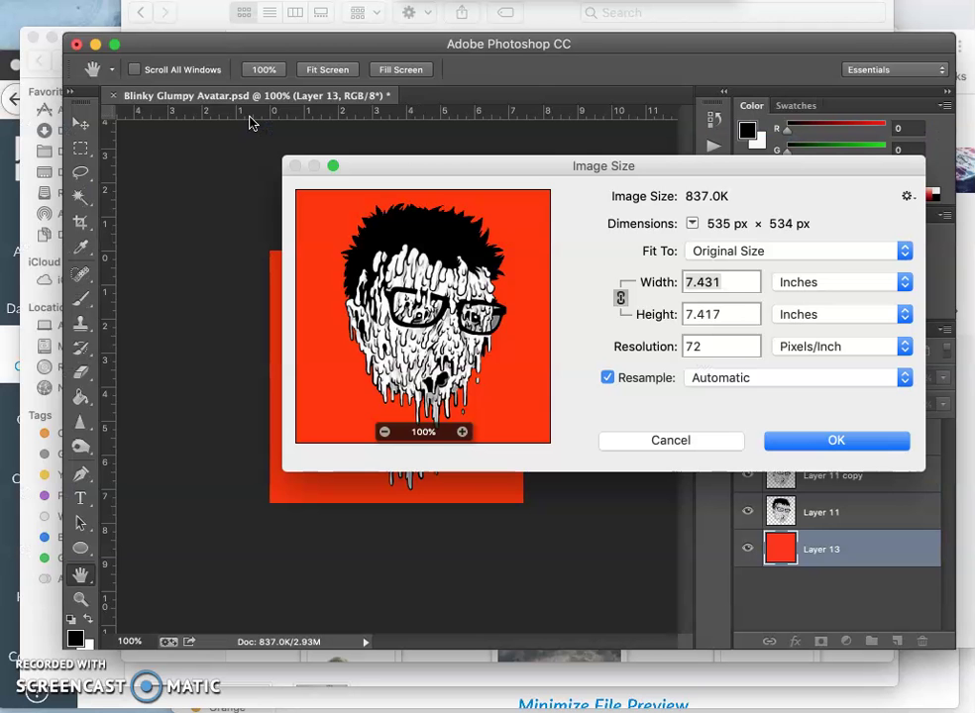
double_click(677, 282)
type("8")
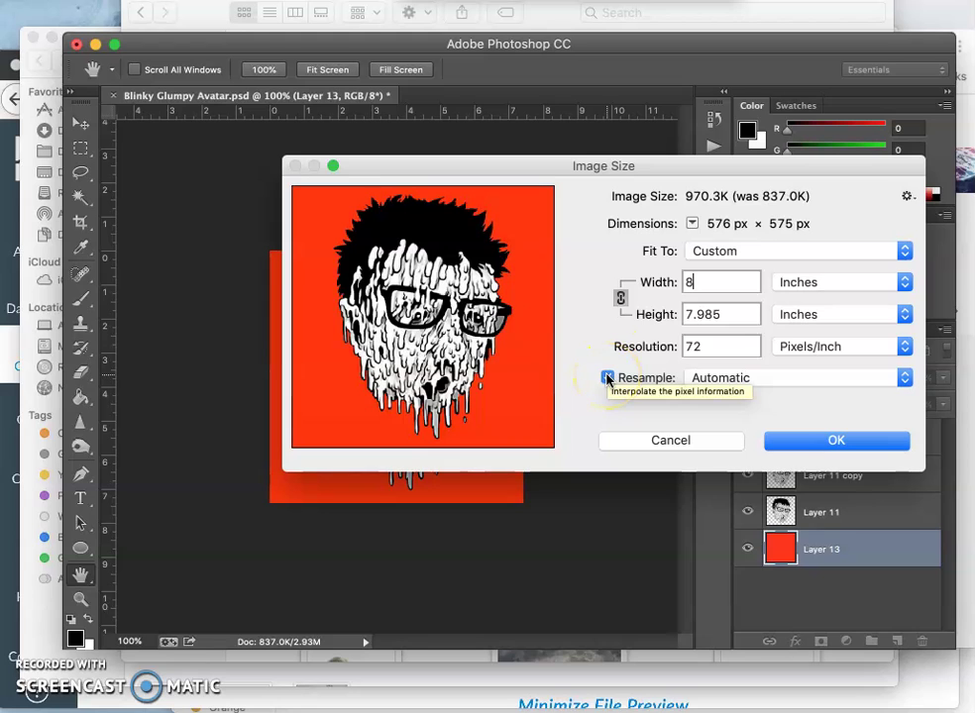
left_click(620, 301)
Set the image width and height to 8 inches each and apply.
key("super+z")
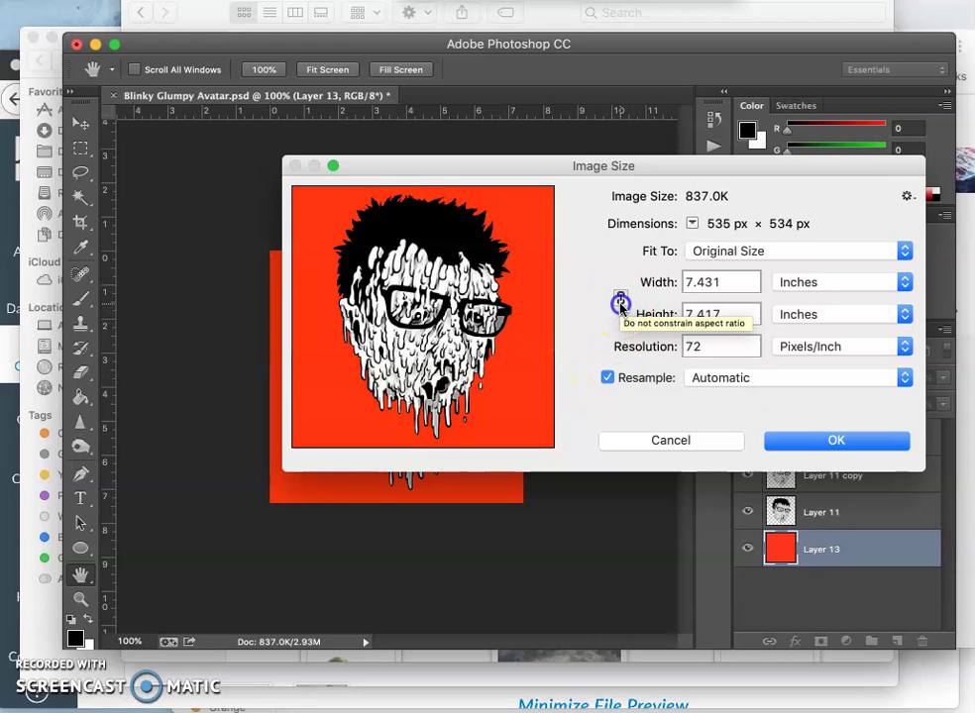
left_click(719, 284)
type("8")
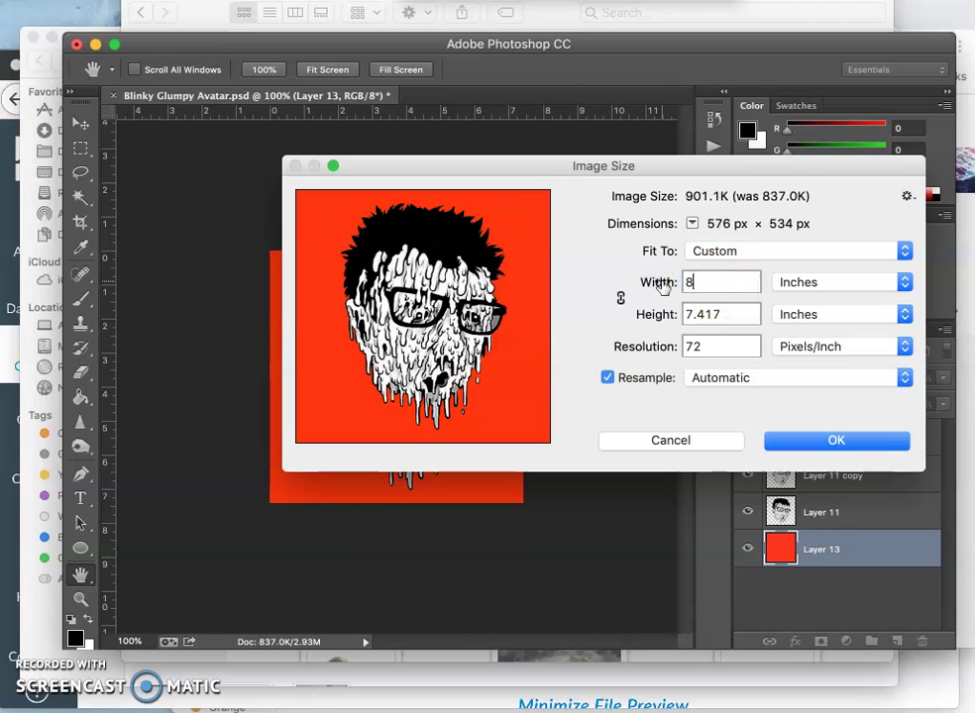
left_click(720, 305)
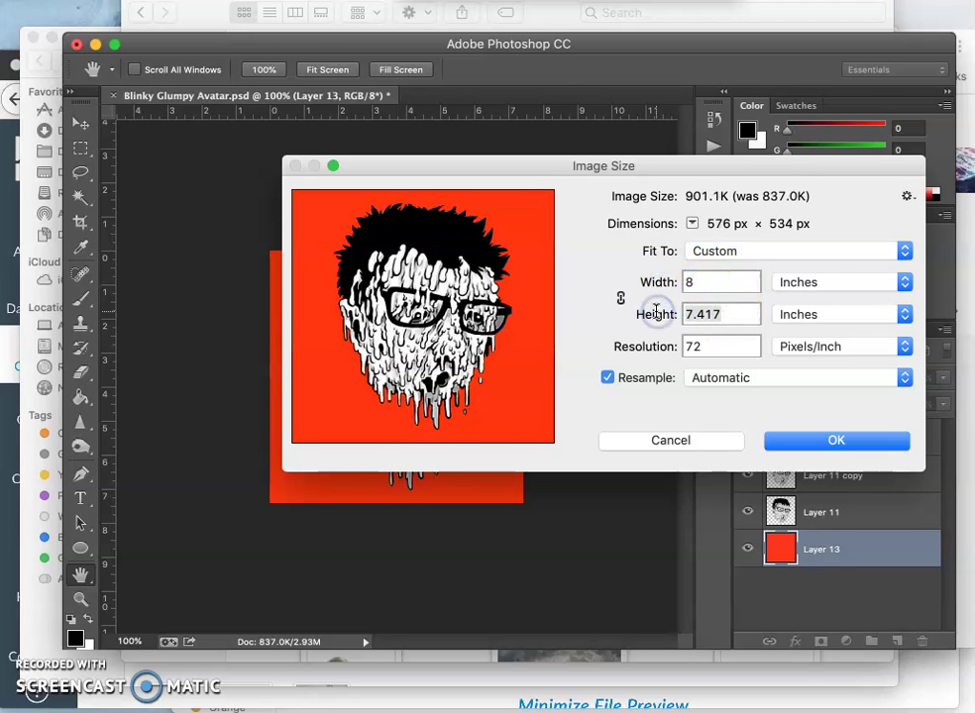
left_click(698, 314)
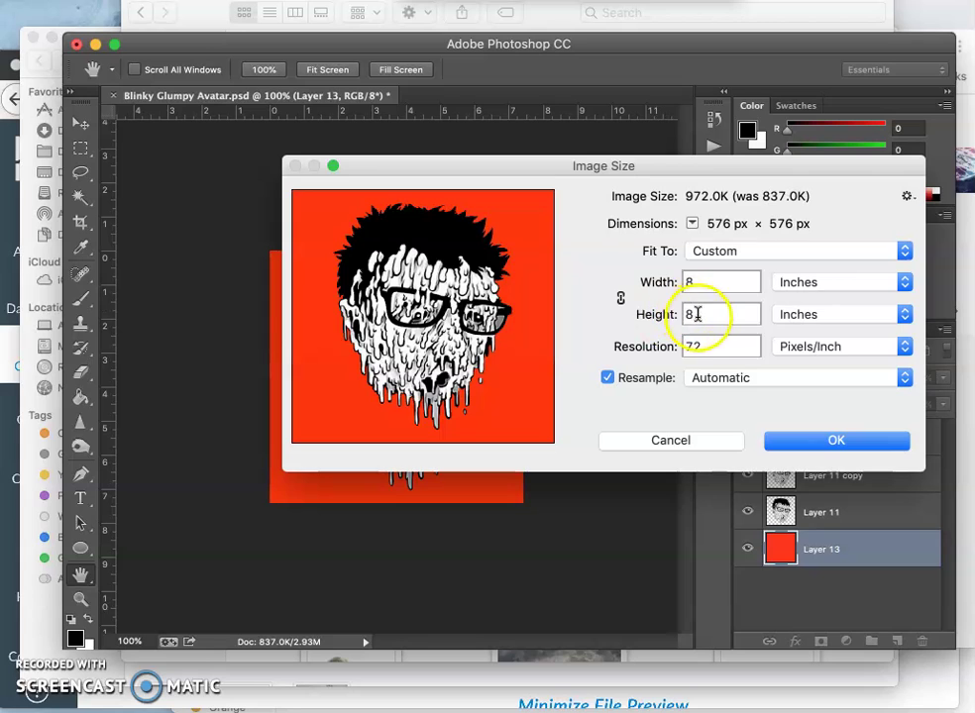
left_click(809, 441)
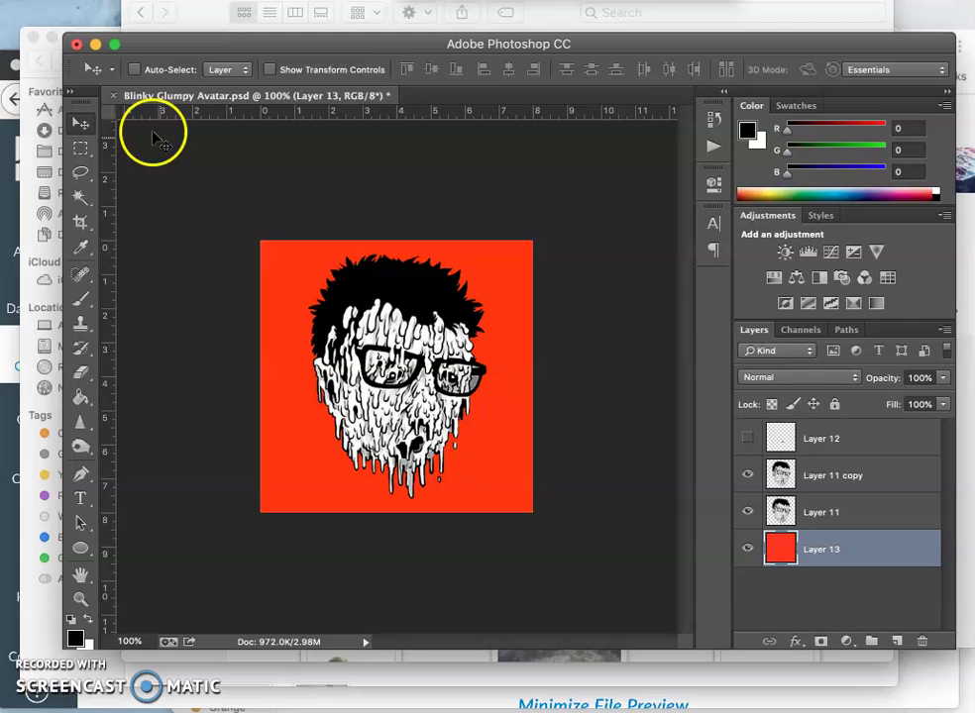
Drag guides to X 0 and 8 in and Y 0 and 8 in on the canvas edges.
left_click(109, 234)
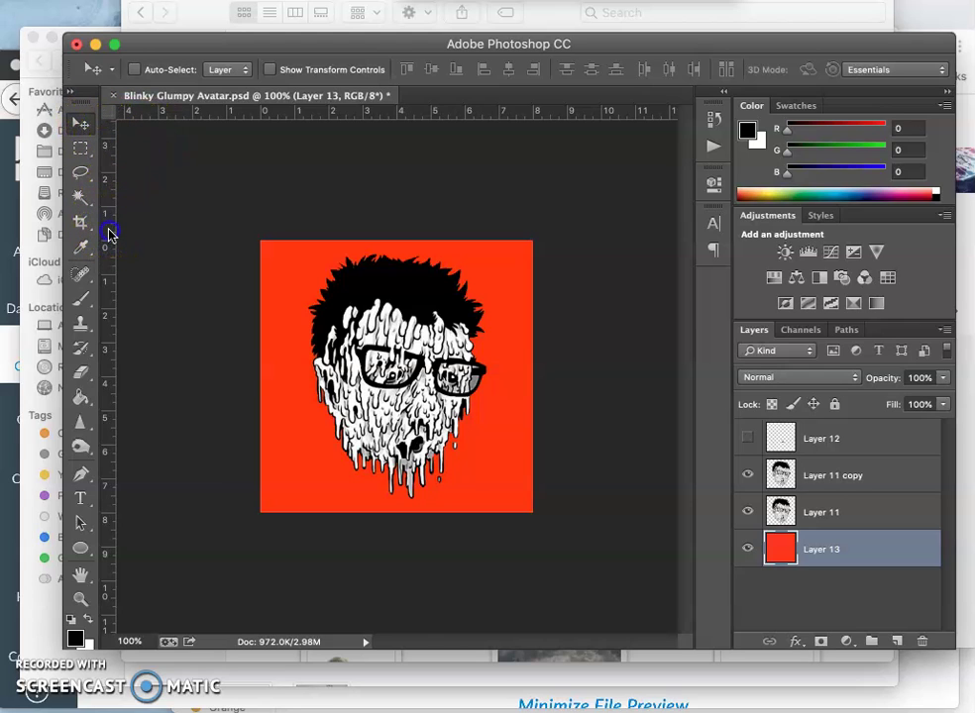
left_click_drag(109, 234, 258, 244)
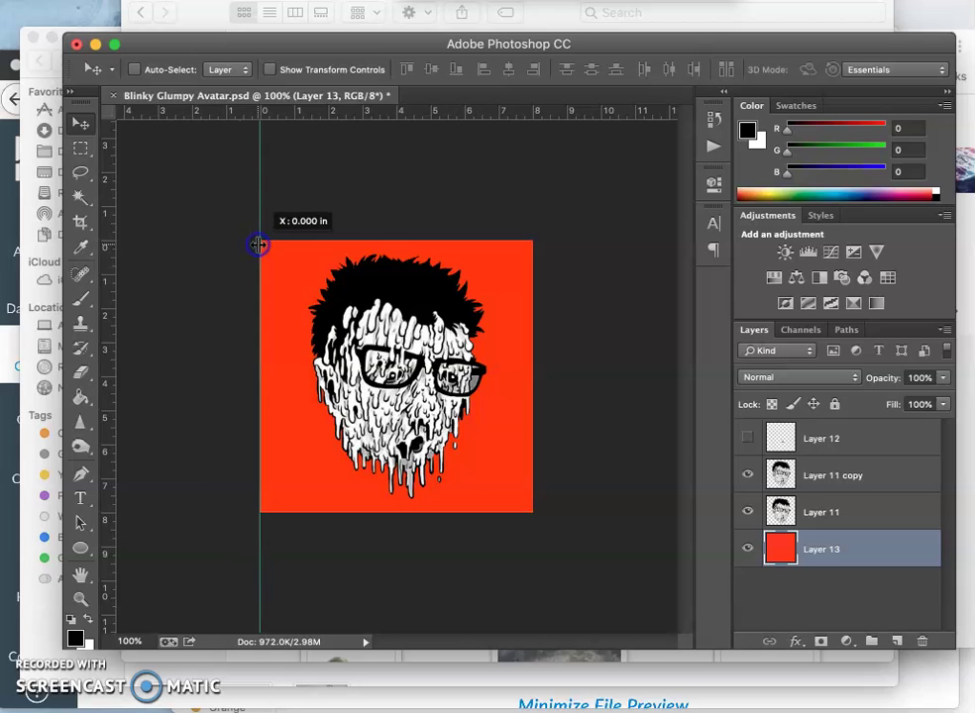
left_click_drag(353, 115, 352, 239)
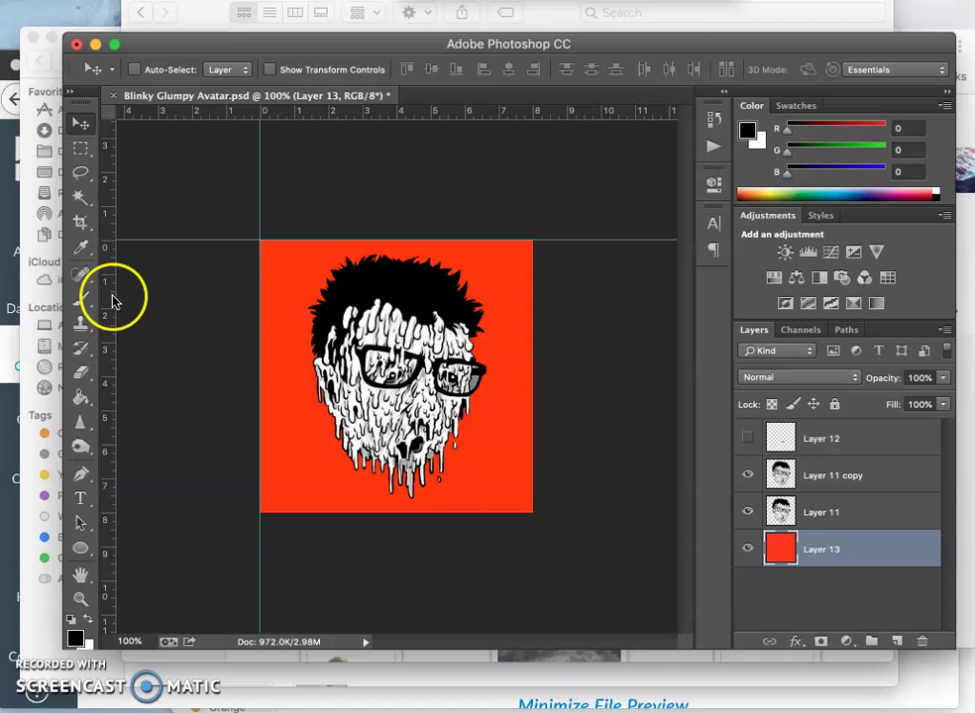
left_click_drag(112, 301, 535, 340)
left_click_drag(456, 118, 494, 513)
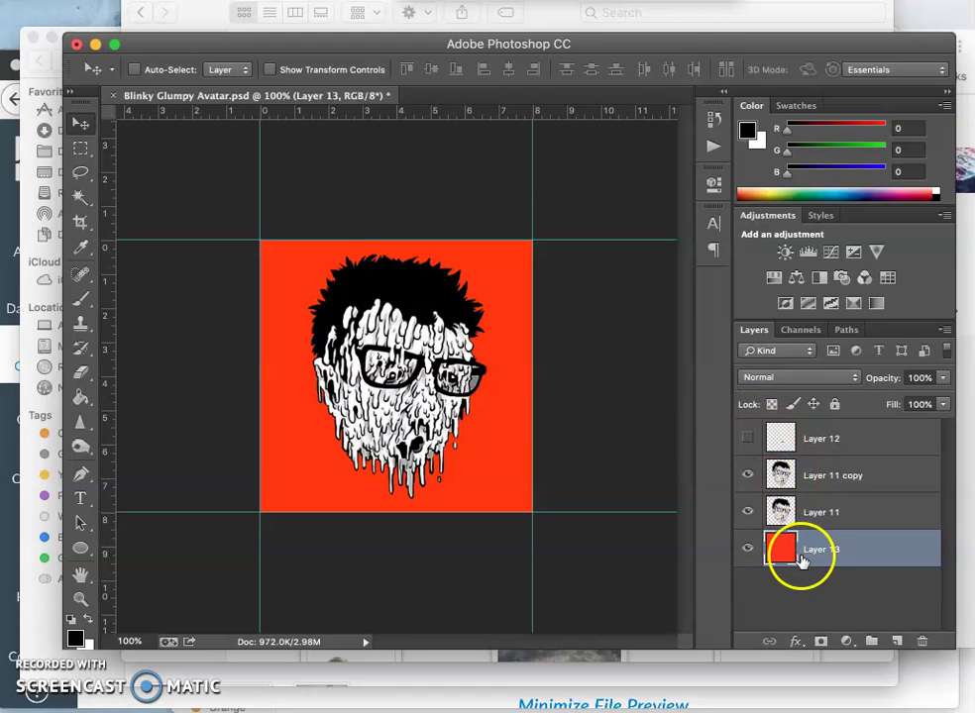
Toggle Layer 11 copy and Layer 11 off and on to compare, then open the Window menu.
left_click(748, 475)
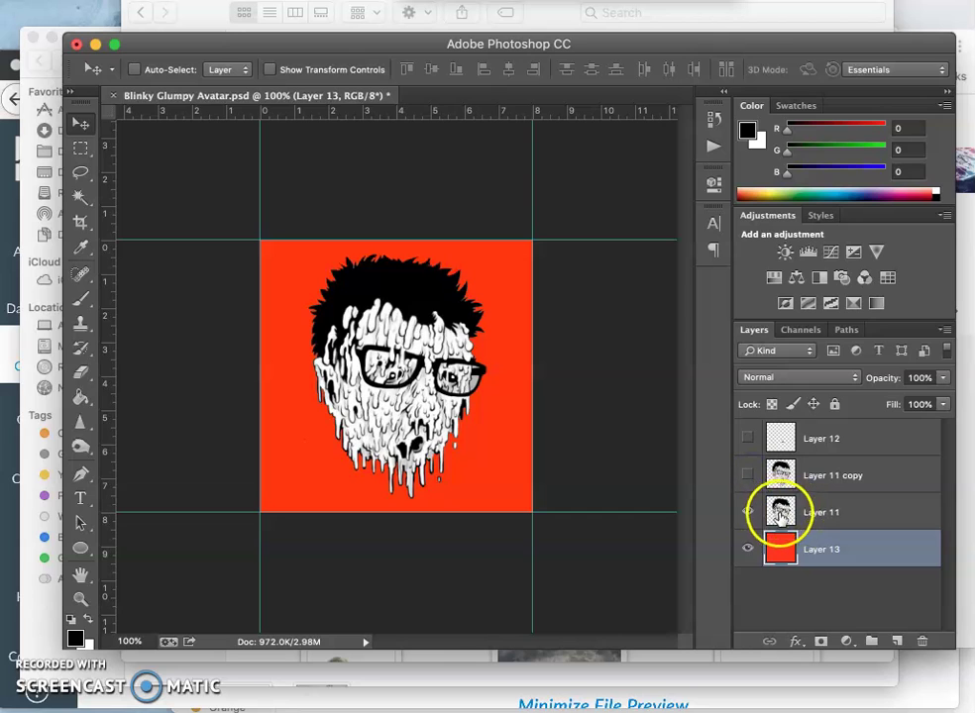
left_click(748, 475)
left_click(747, 512)
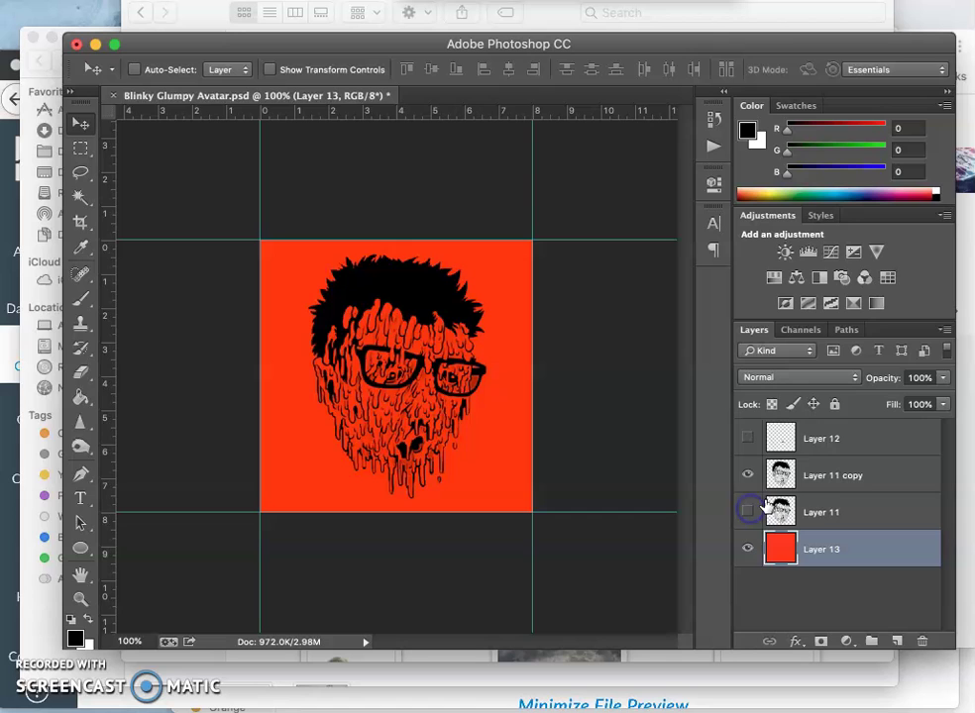
left_click(745, 512)
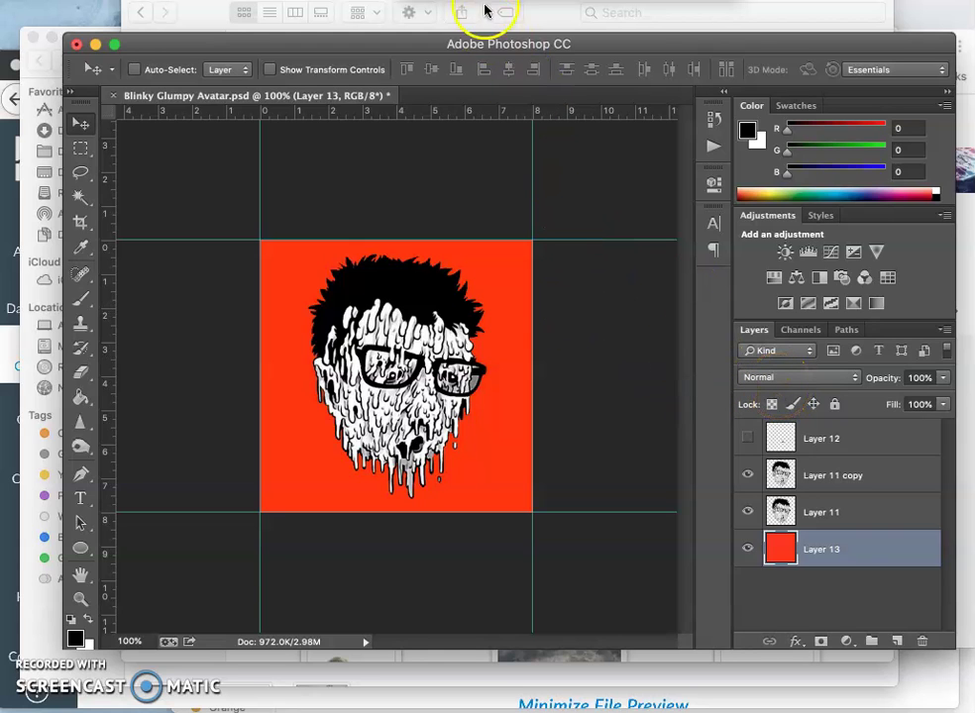
left_click(573, 10)
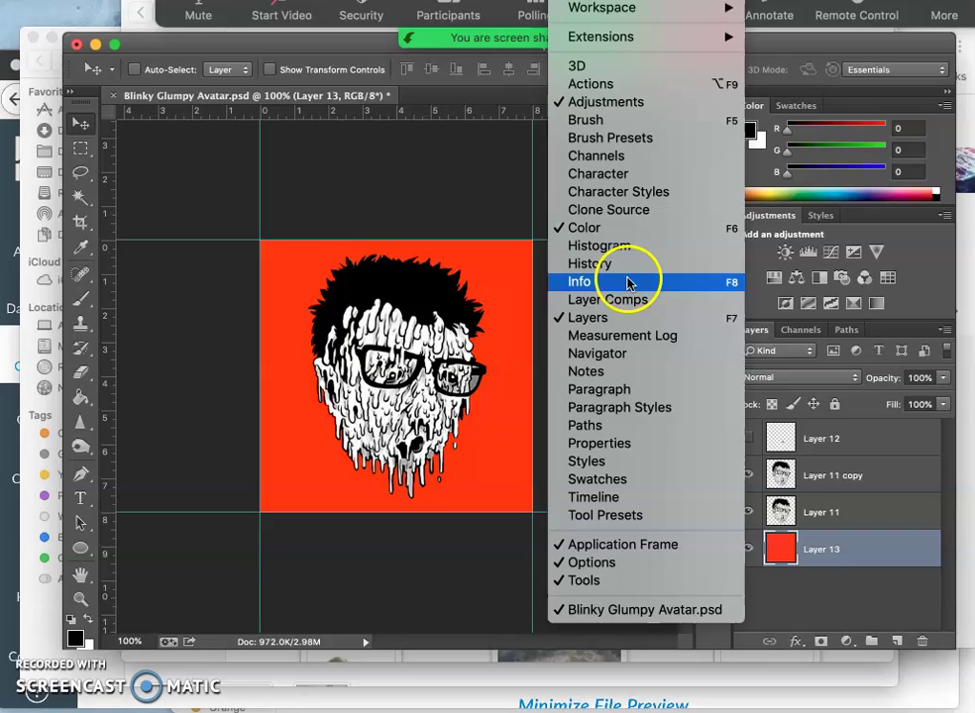
Open the Timeline panel and start a frame animation.
left_click(600, 498)
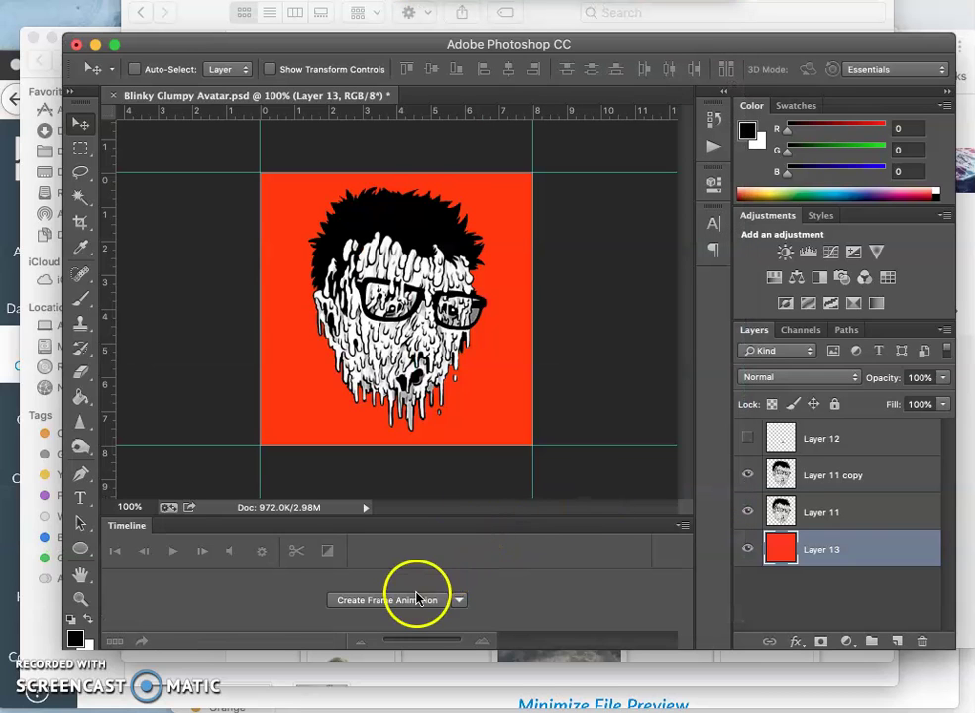
left_click(379, 601)
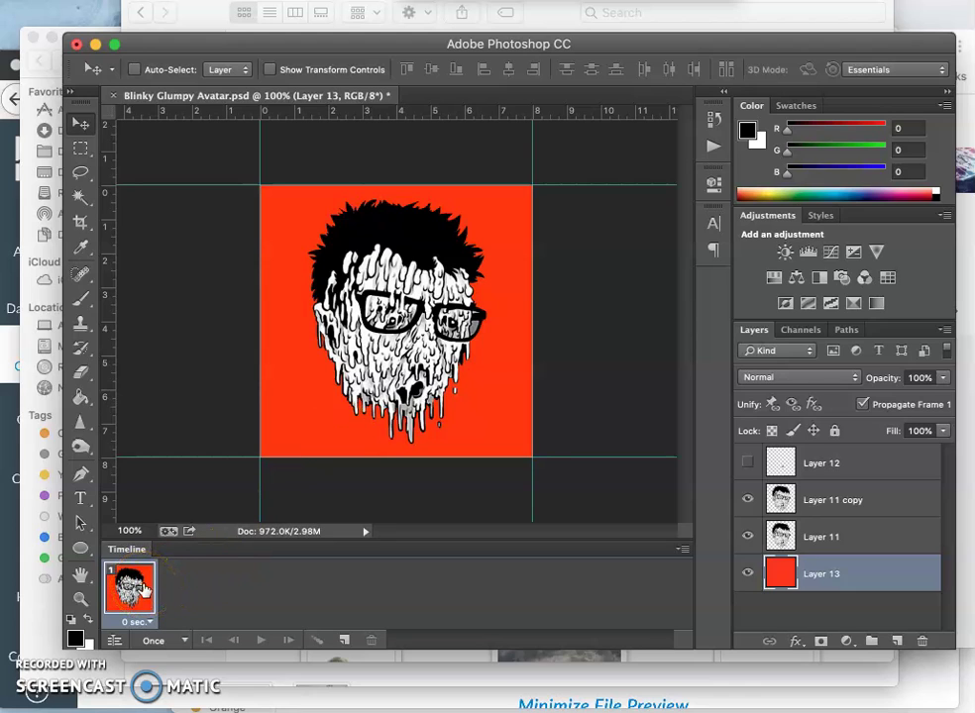
mouse_move(142, 590)
left_mouse_down()
mouse_move(123, 584)
mouse_move(729, 565)
mouse_move(774, 518)
mouse_move(750, 502)
left_mouse_up()
Hide Layer 11 copy and Layer 11, then show both again to compare the face.
left_click(750, 502)
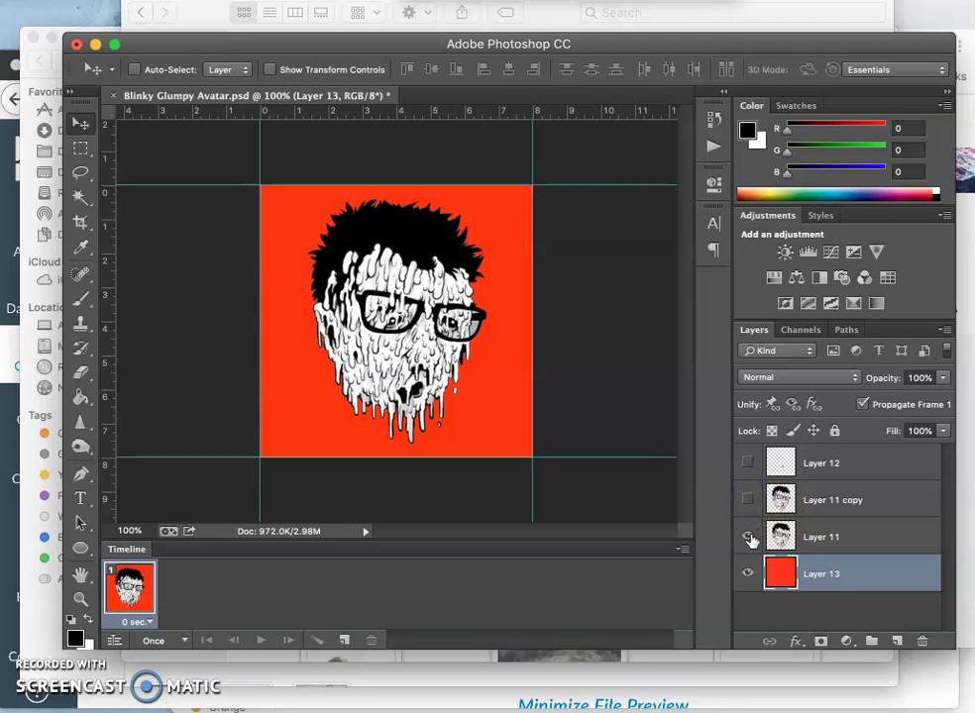
left_click(748, 537)
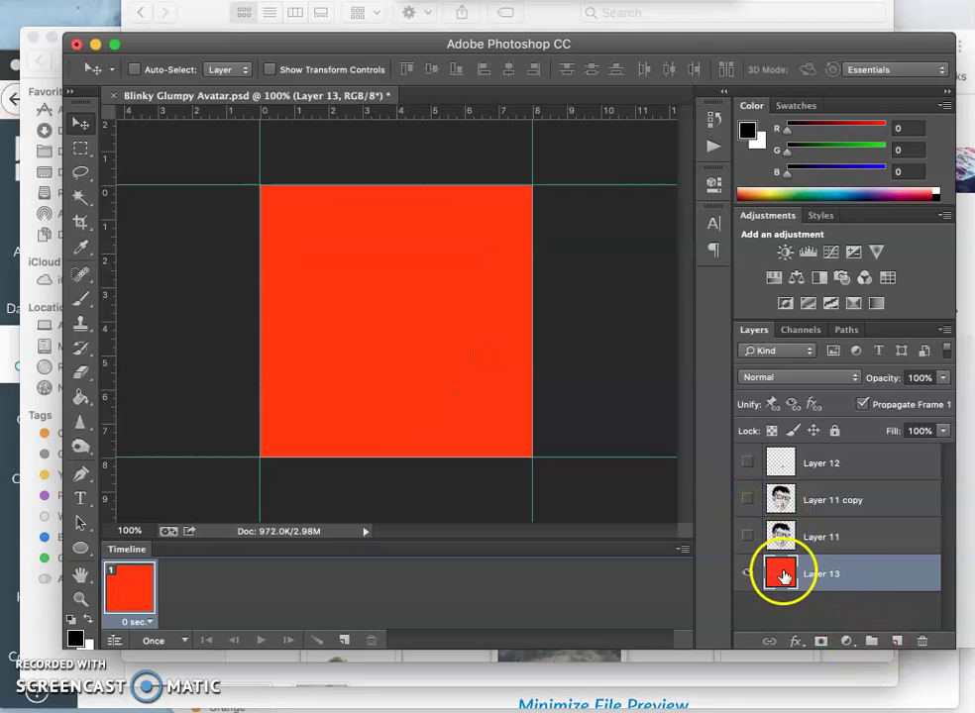
left_click(747, 537)
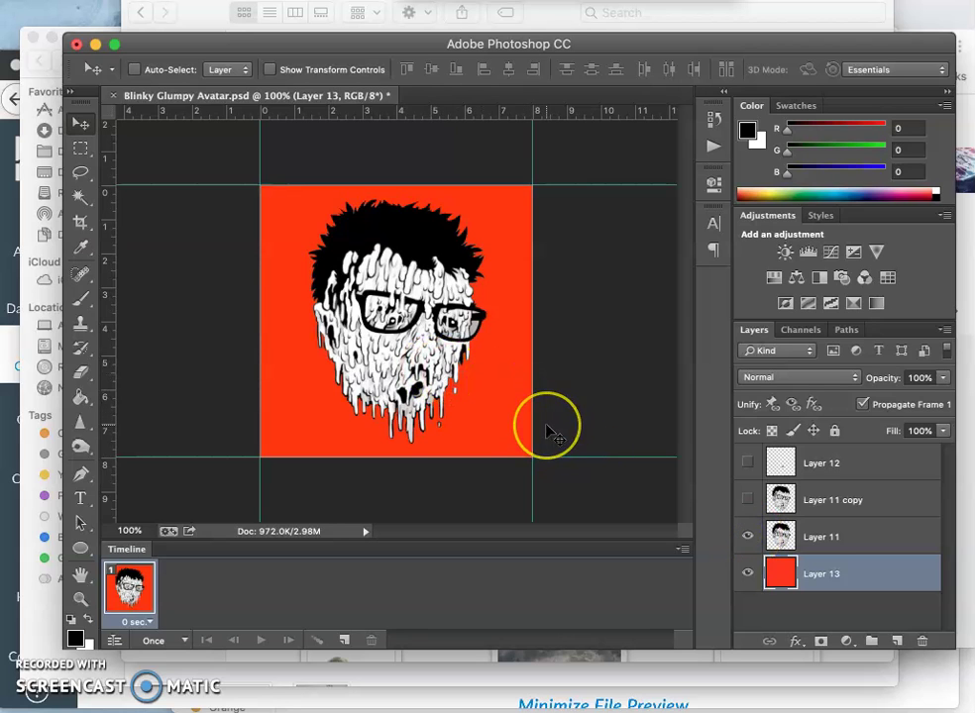
left_click(748, 501)
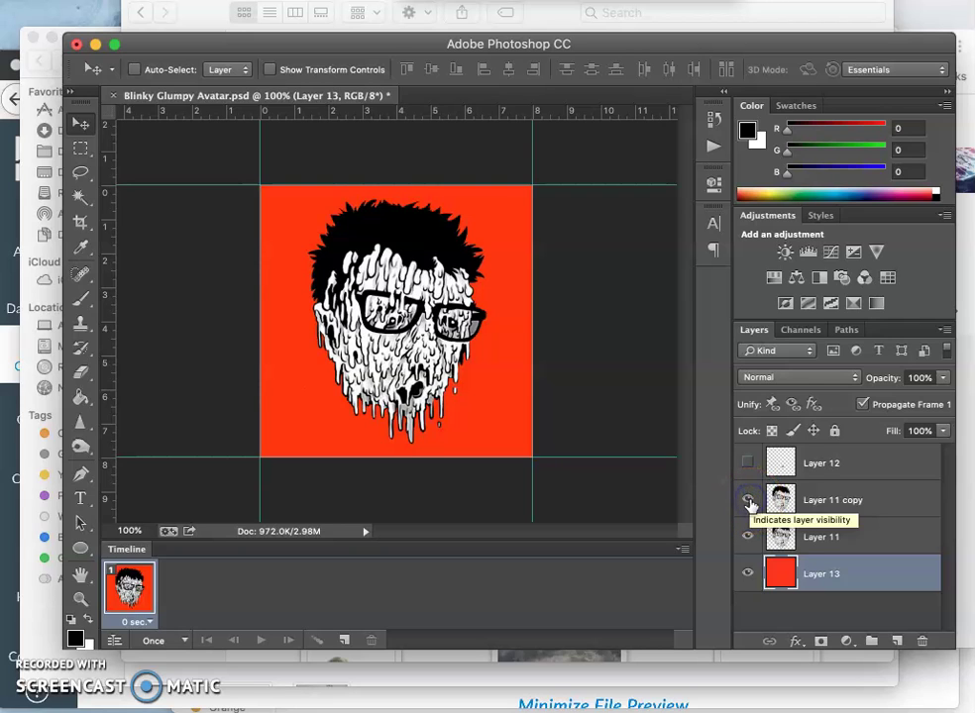
left_click(749, 502)
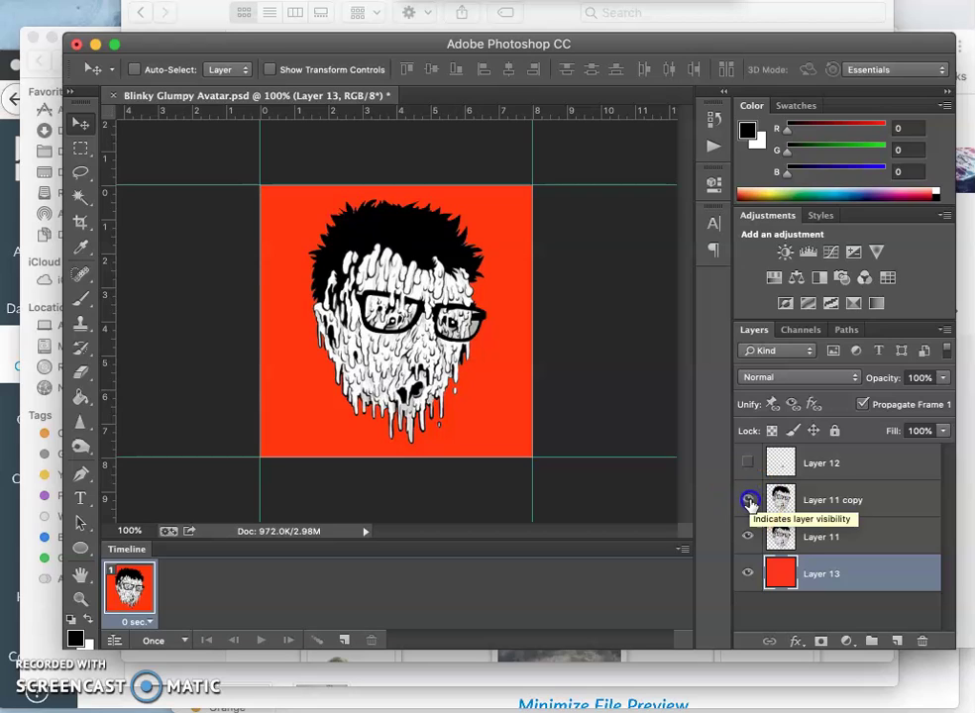
Flicker Layer 11 copy's visibility on and off to compare the drips.
left_click(750, 502)
left_click(749, 502)
left_click(750, 503)
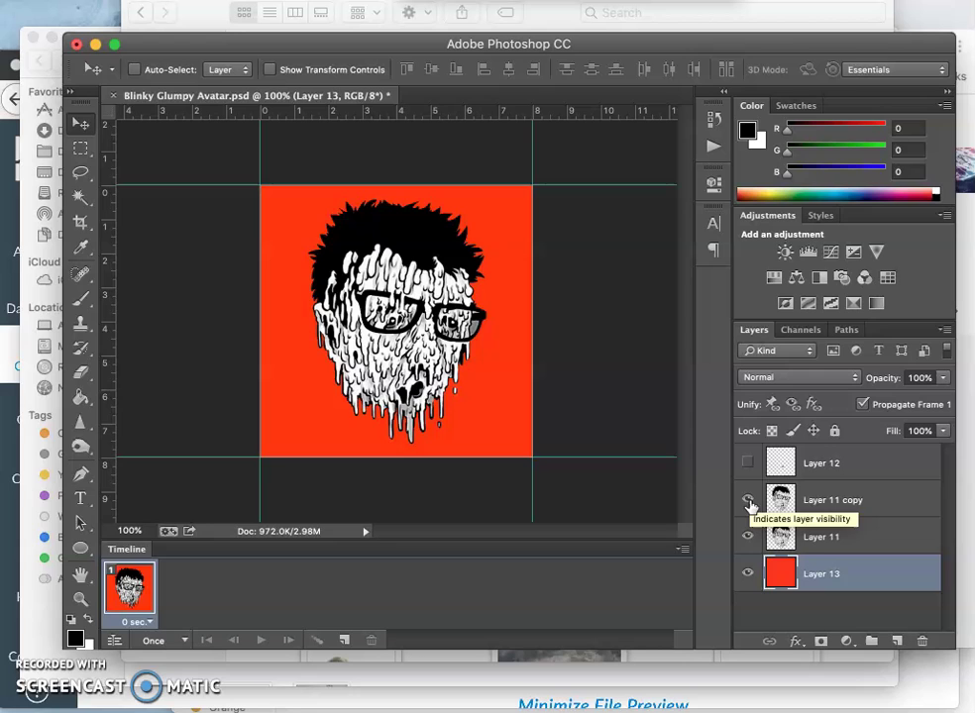
left_click(750, 502)
left_click(750, 505)
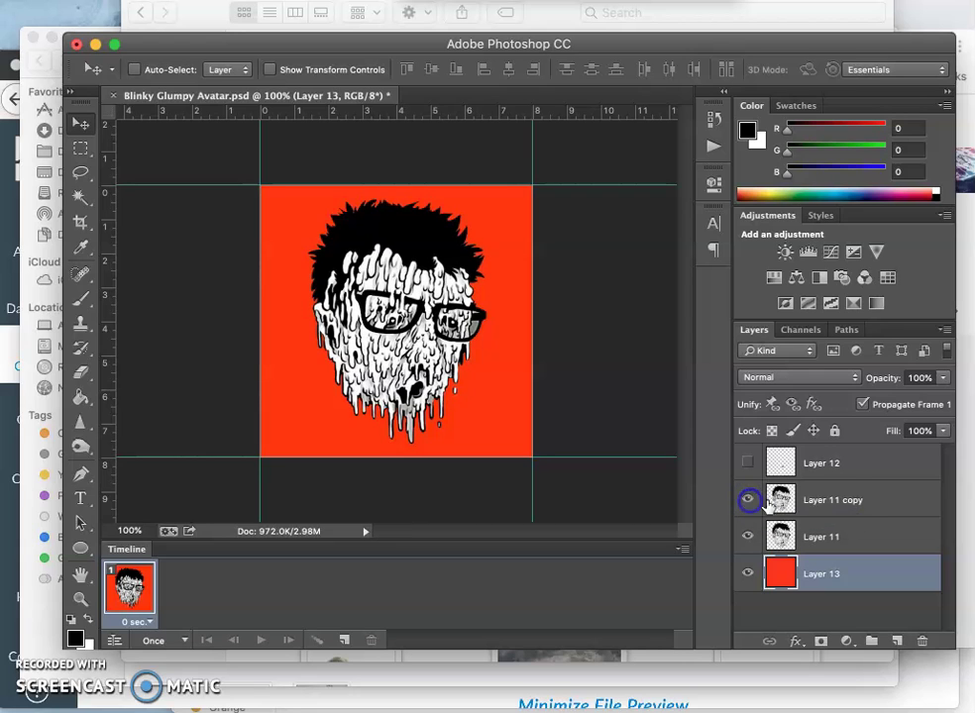
Set Layer 11 copy to Multiply blending at 10% opacity.
left_click(826, 498)
key("alt+shift+m")
left_click(943, 382)
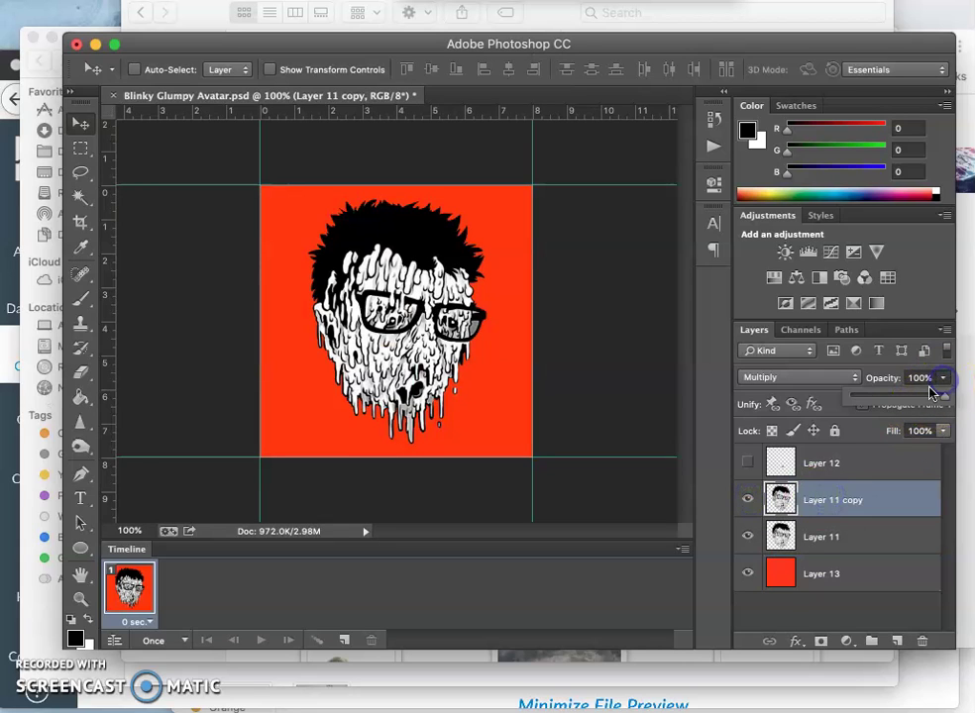
left_click(860, 398)
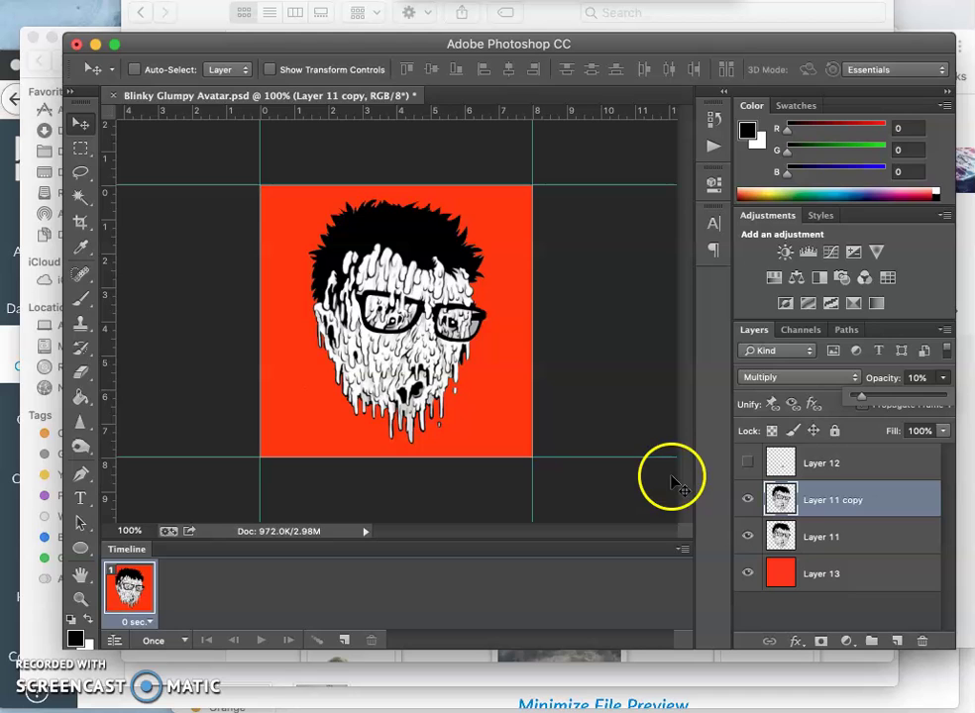
left_click(901, 501)
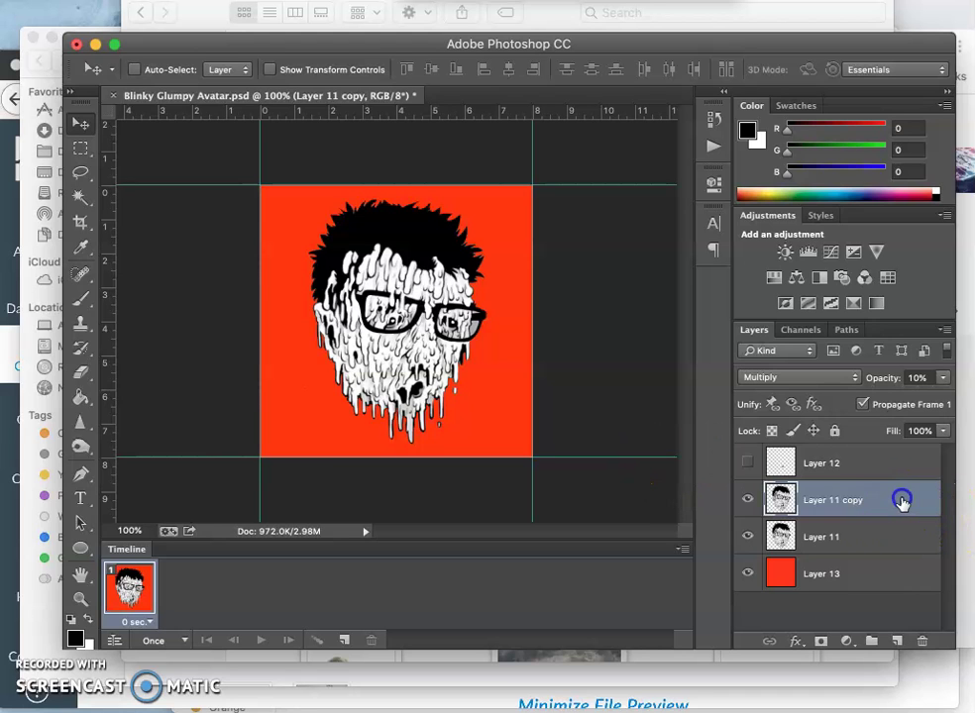
Enable Gradient Overlay on Layer 11 copy with the yellow, violet and orange preset.
double_click(901, 501)
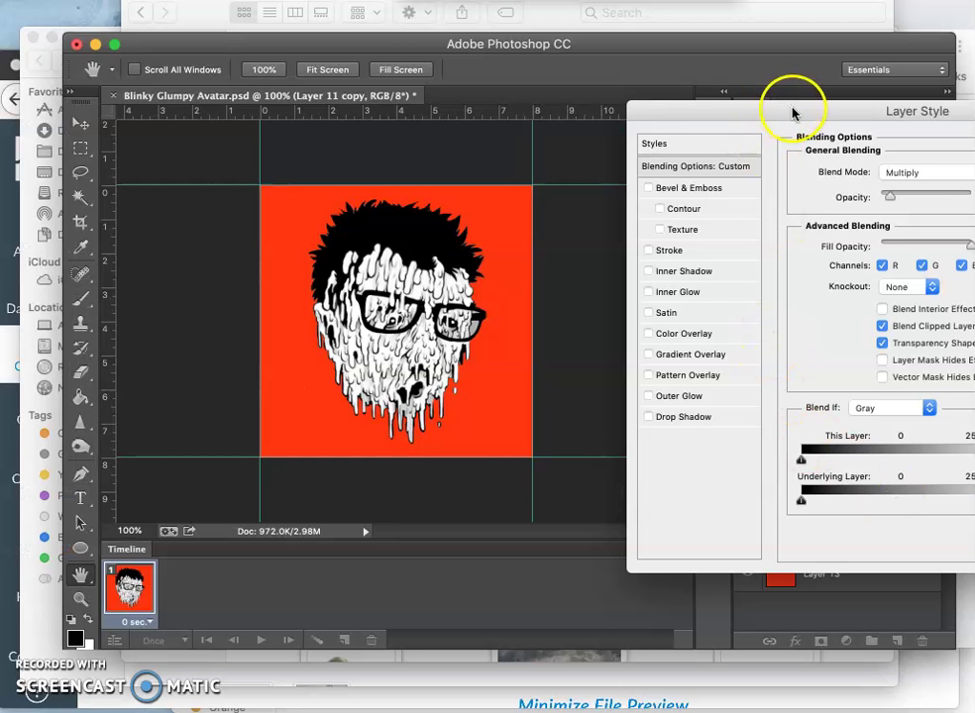
left_click_drag(793, 112, 666, 97)
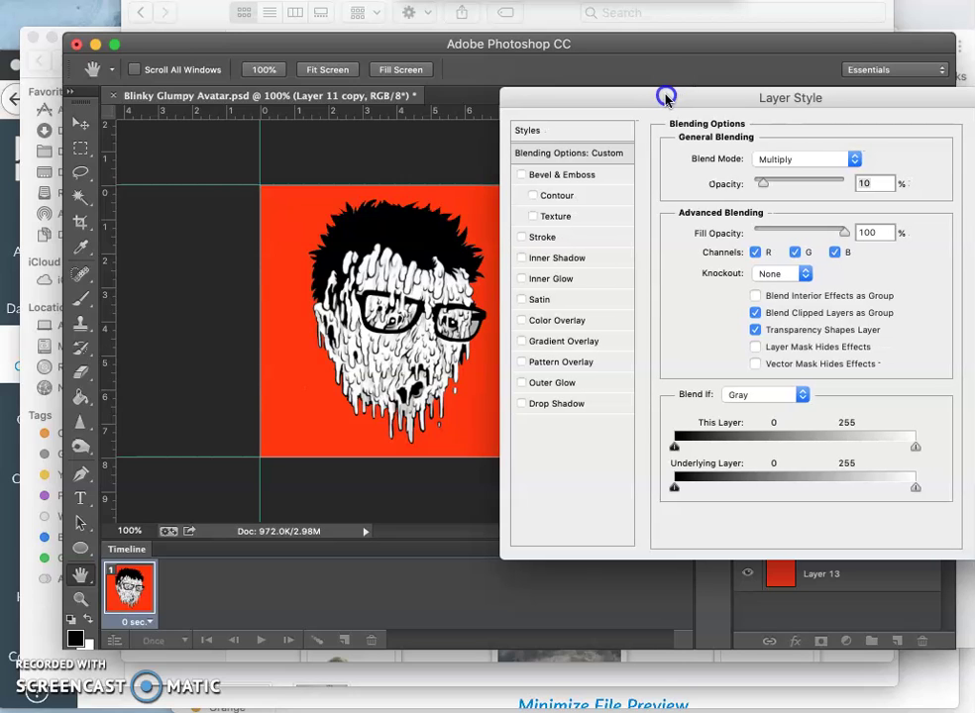
left_click(520, 340)
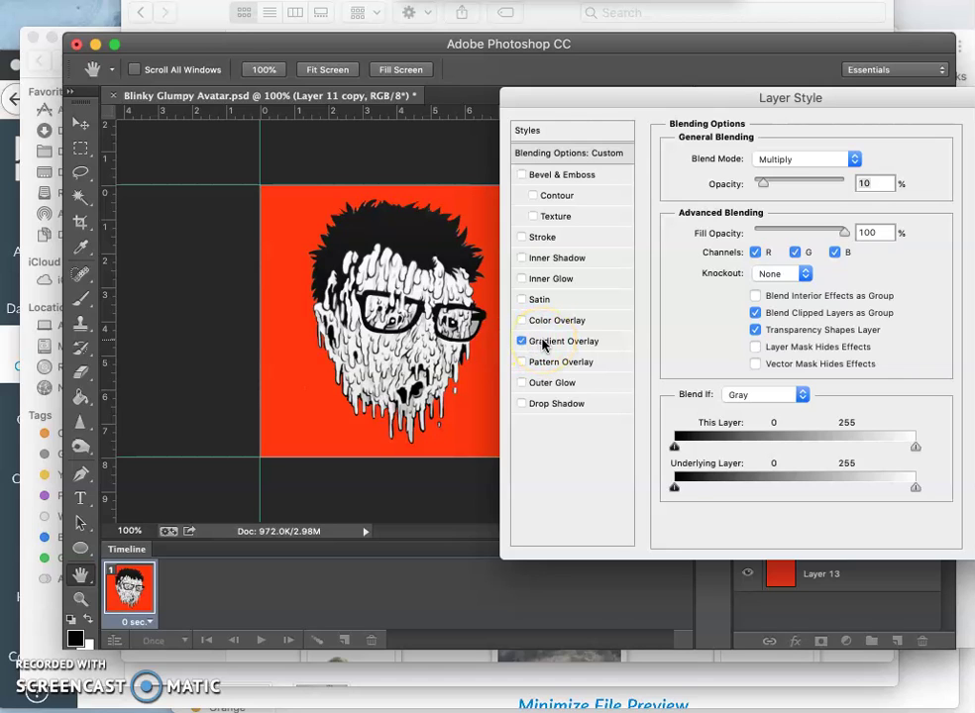
left_click(540, 341)
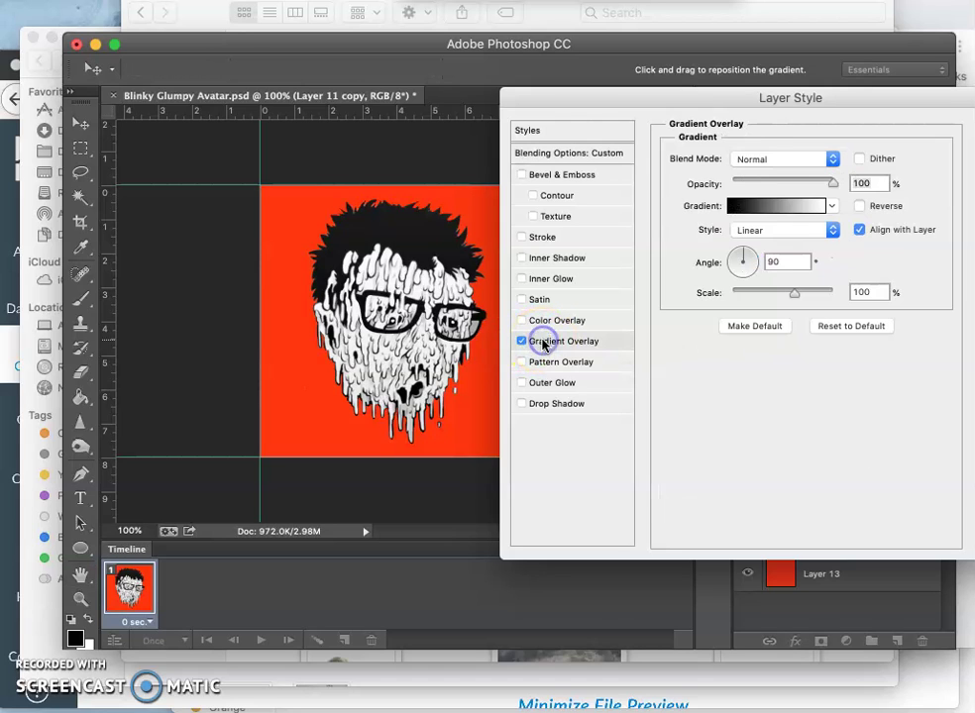
left_click(830, 205)
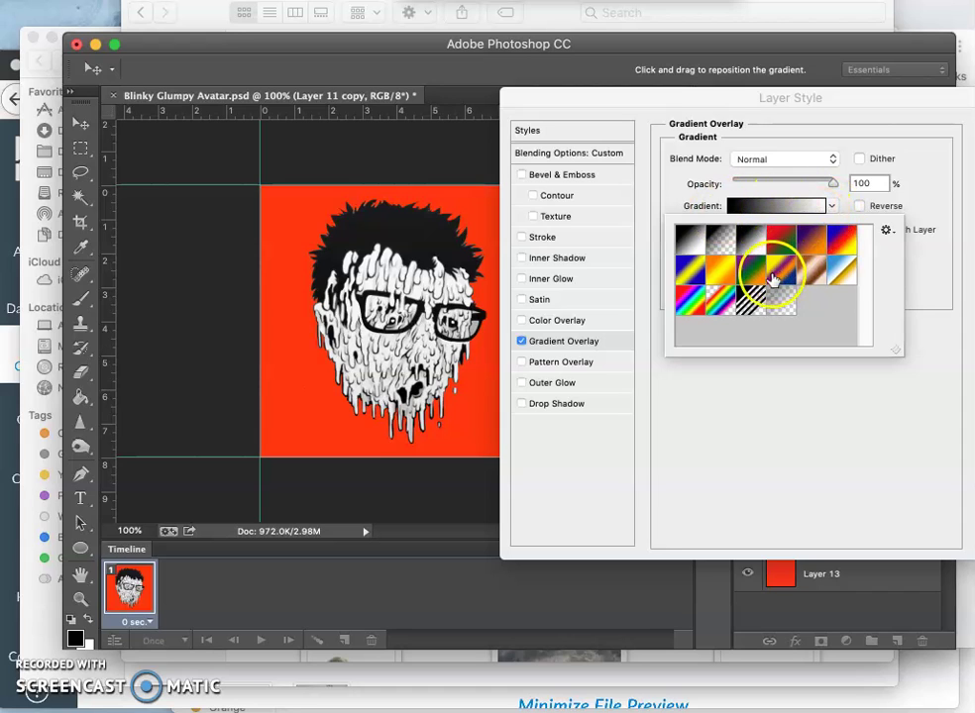
left_click(693, 301)
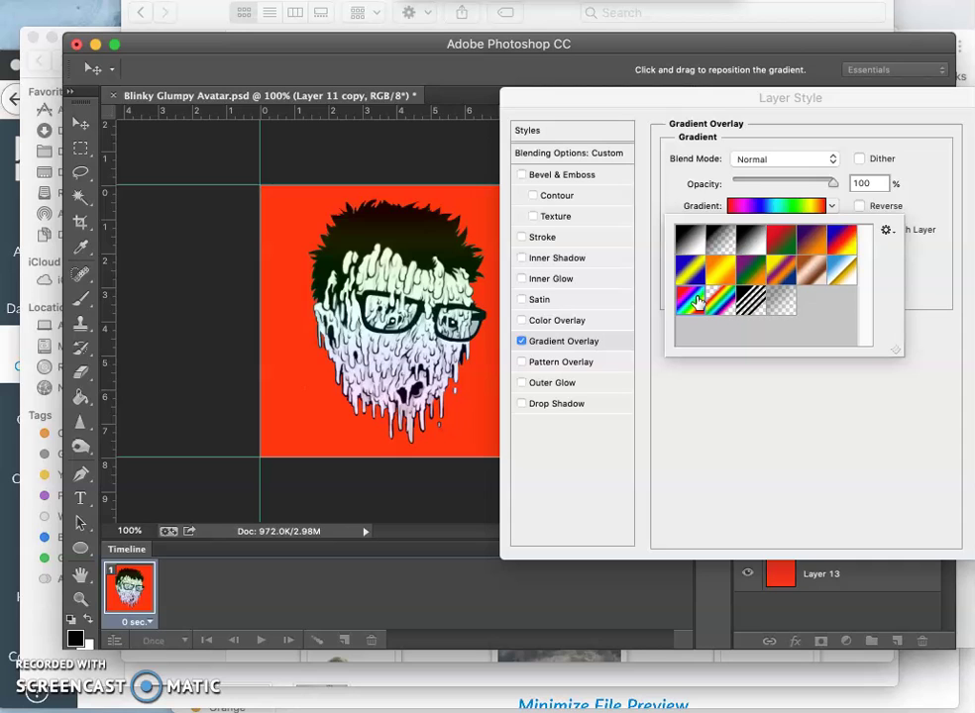
left_click(793, 256)
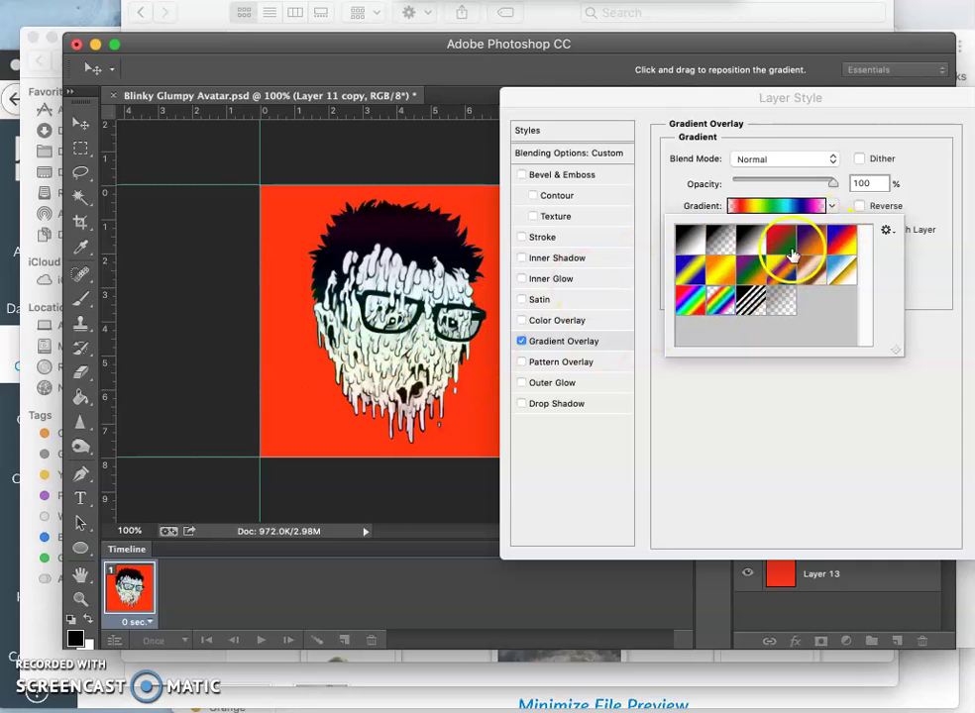
left_click(840, 237)
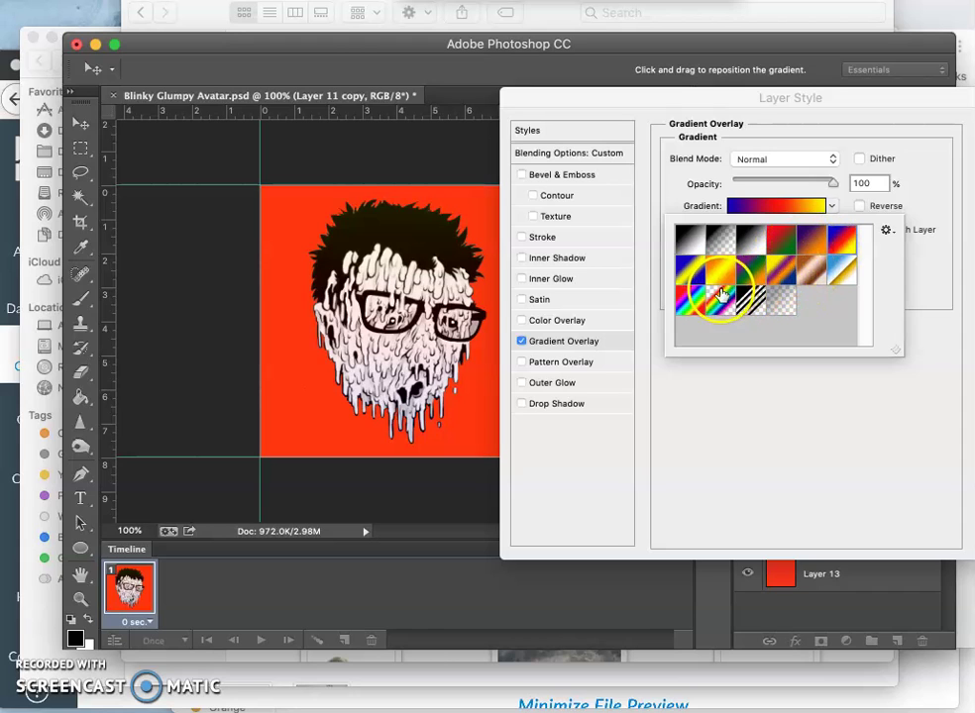
left_click(783, 276)
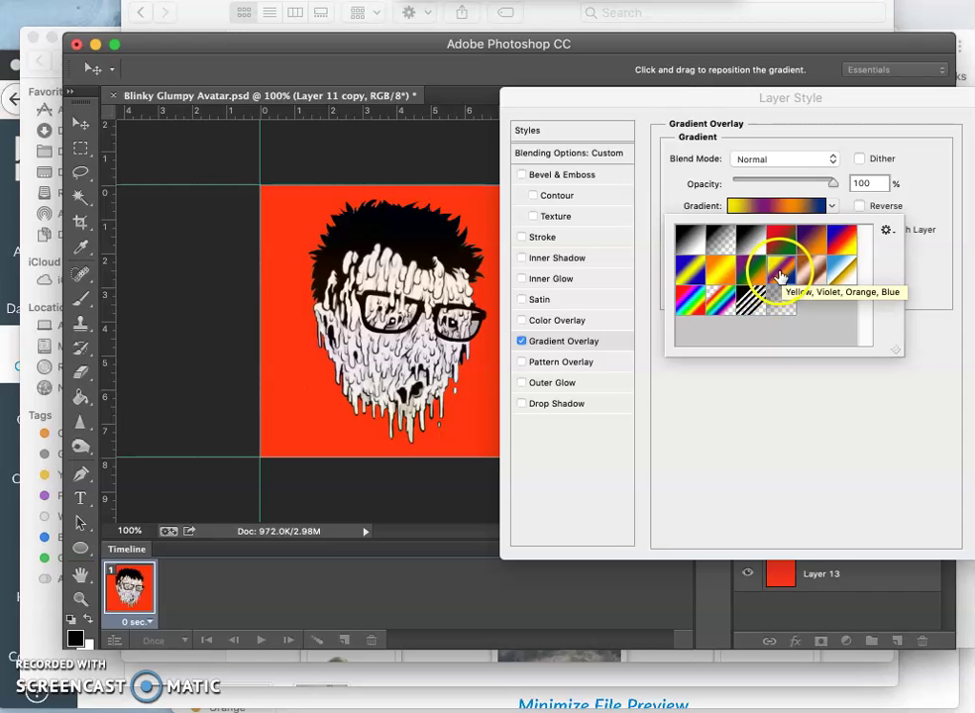
left_click(921, 200)
Set the gradient angle to 128° and scale to 131%, keeping opacity at 100%.
left_click_drag(750, 255, 750, 256)
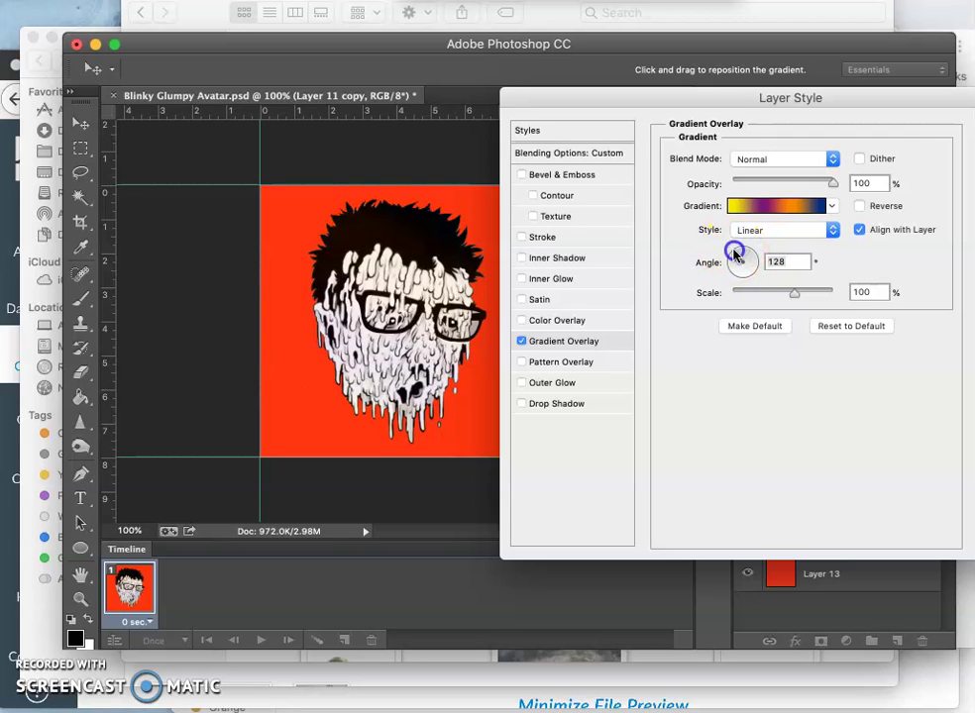
left_click_drag(795, 294, 813, 296)
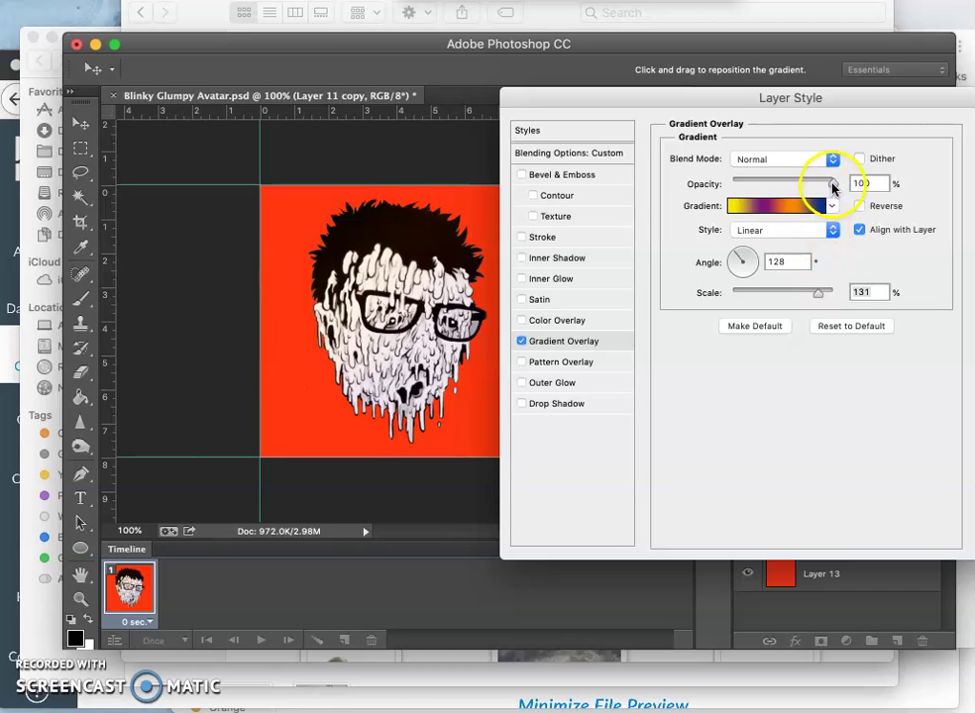
left_click_drag(832, 189, 787, 189)
left_click_drag(709, 188, 865, 194)
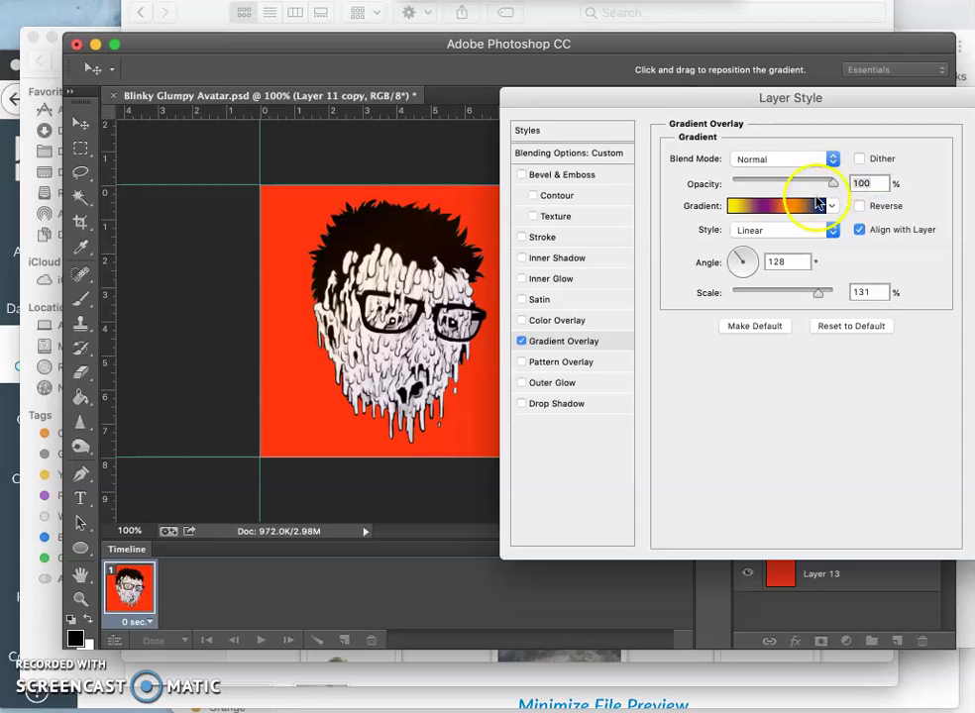
Add a white colour stop at 53% in the Gradient Editor and accept the gradient.
left_click(805, 207)
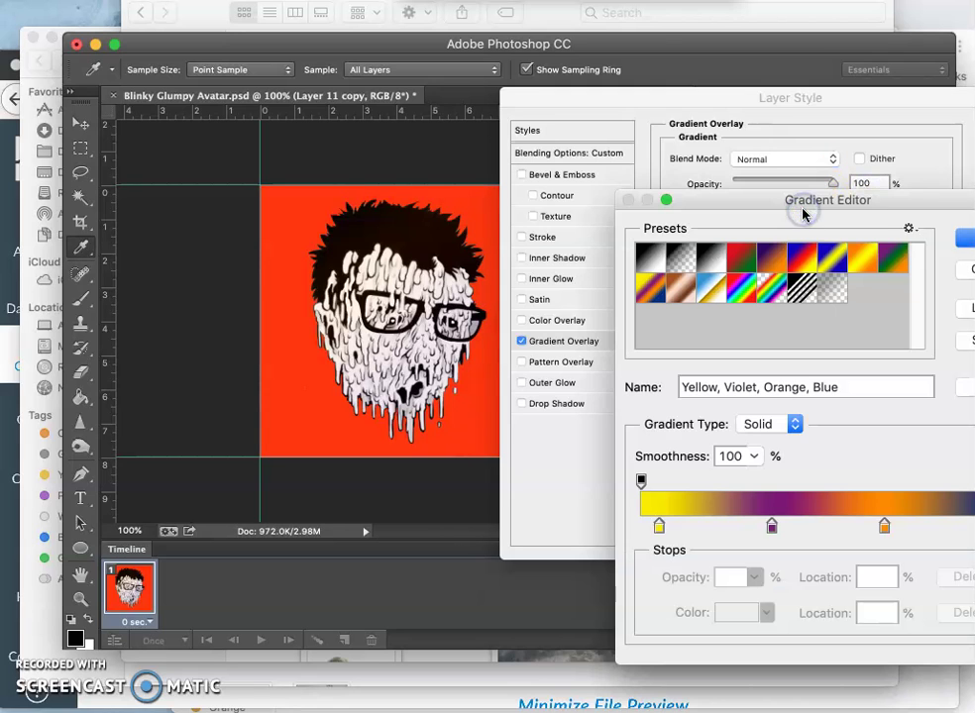
left_click(838, 526)
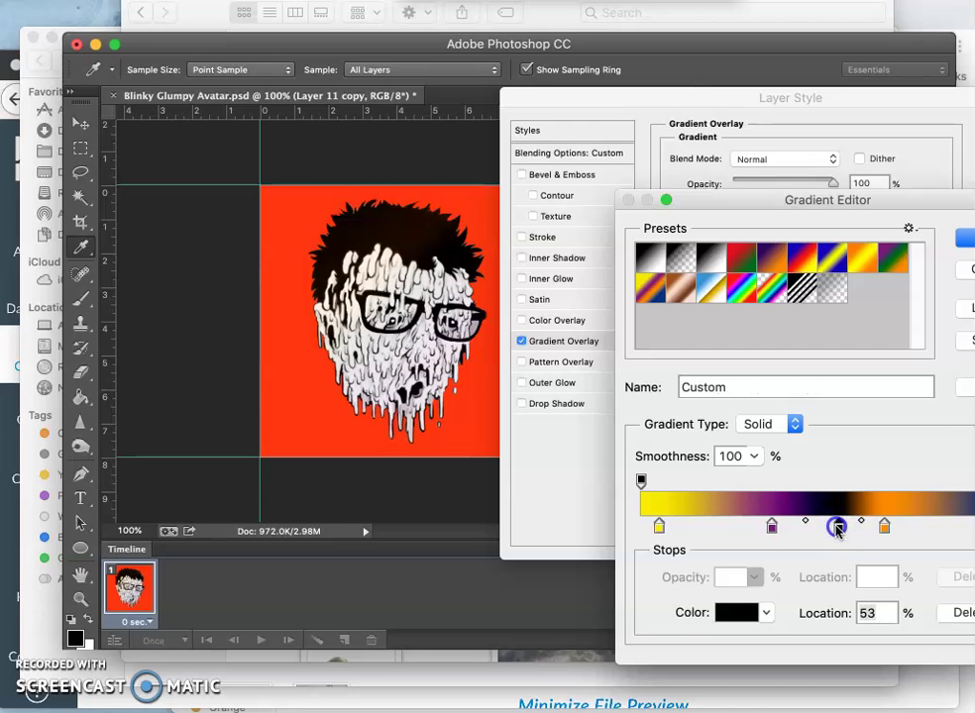
double_click(837, 527)
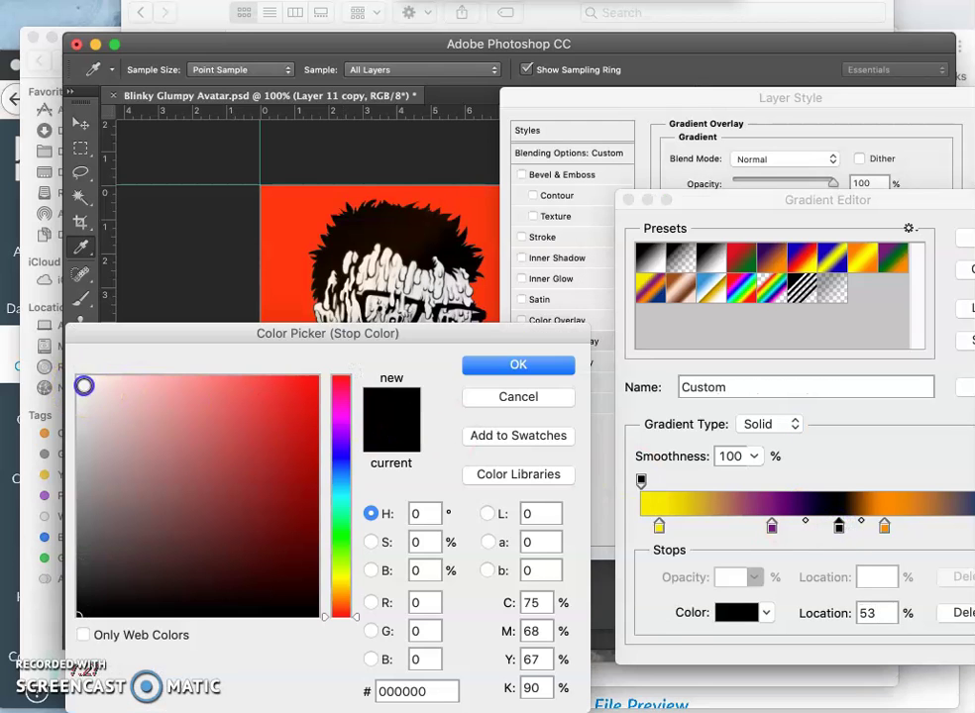
left_click_drag(83, 385, 75, 376)
left_click(500, 370)
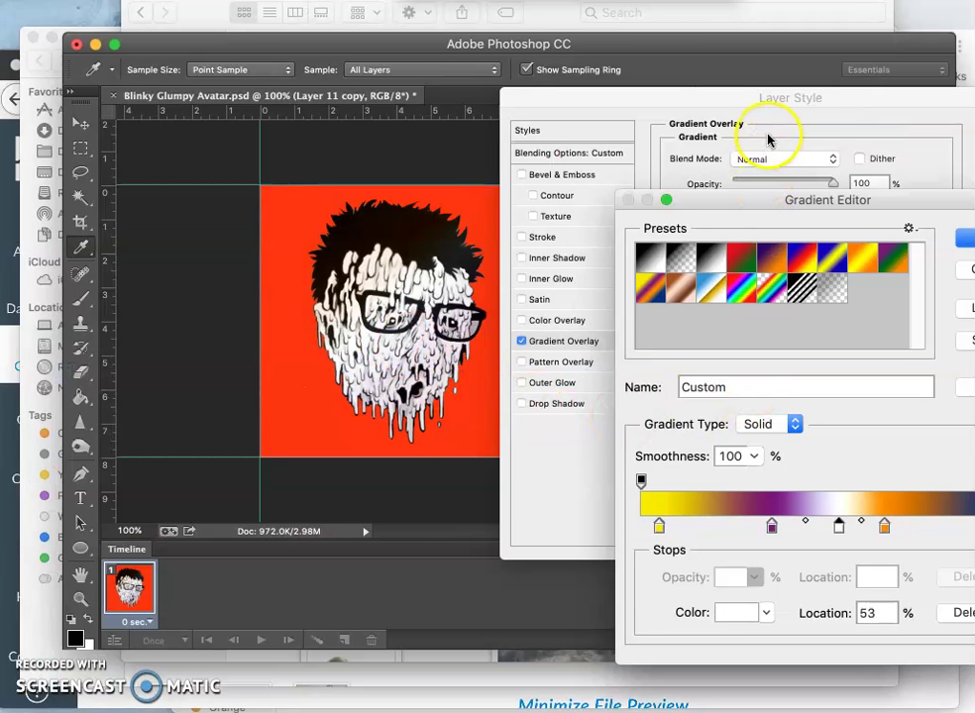
left_click(965, 239)
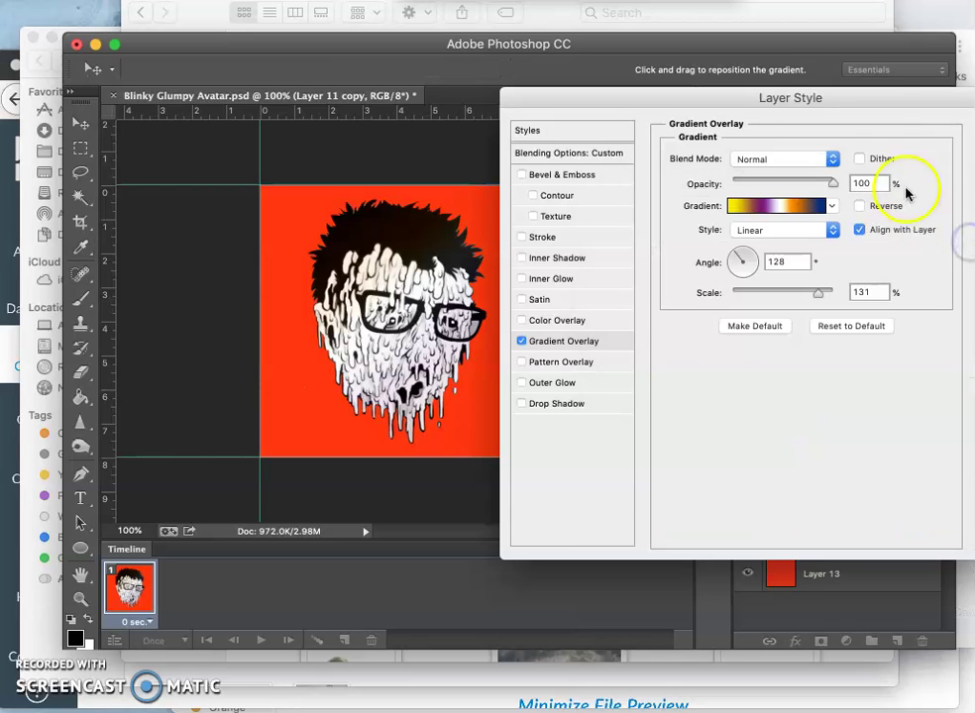
left_click_drag(857, 102, 752, 91)
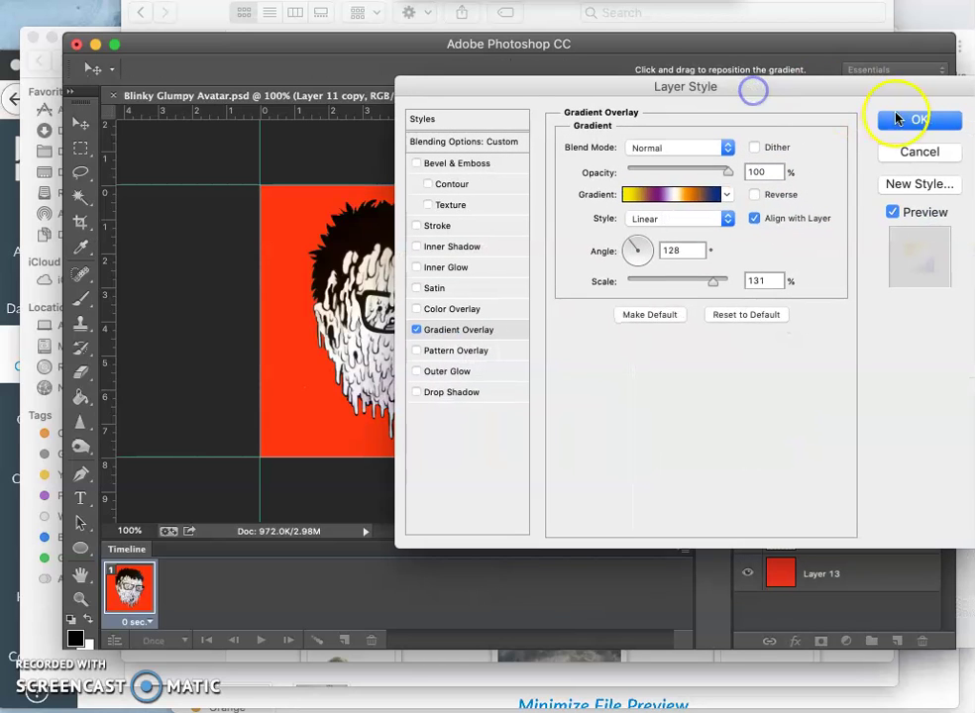
Apply the layer style, then drag Layer 11 copy's opacity down to 0%.
left_click(909, 120)
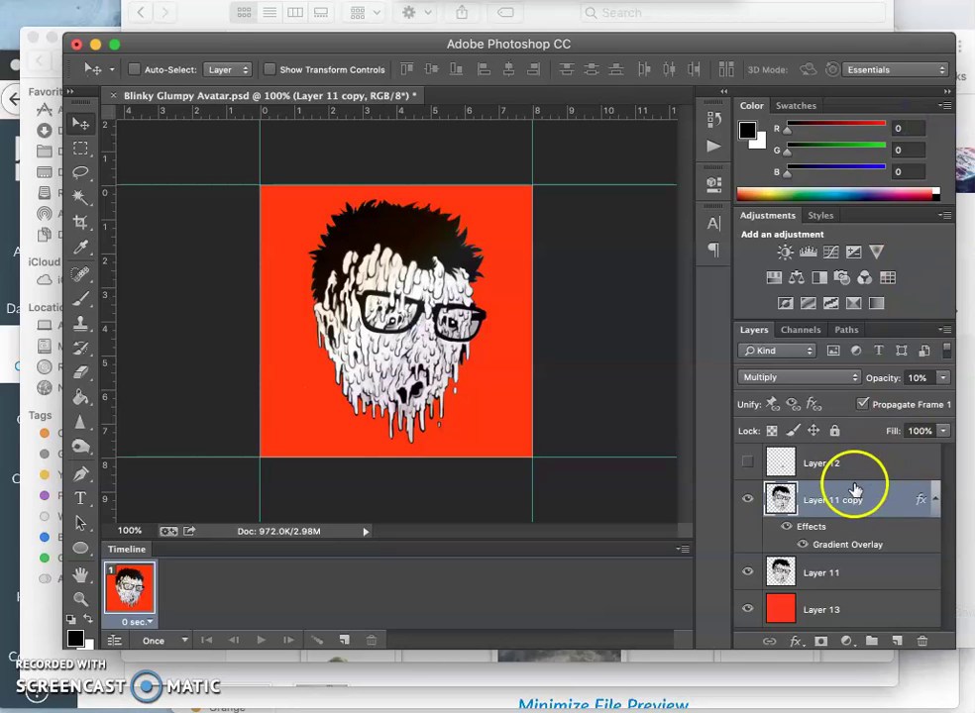
left_click(941, 379)
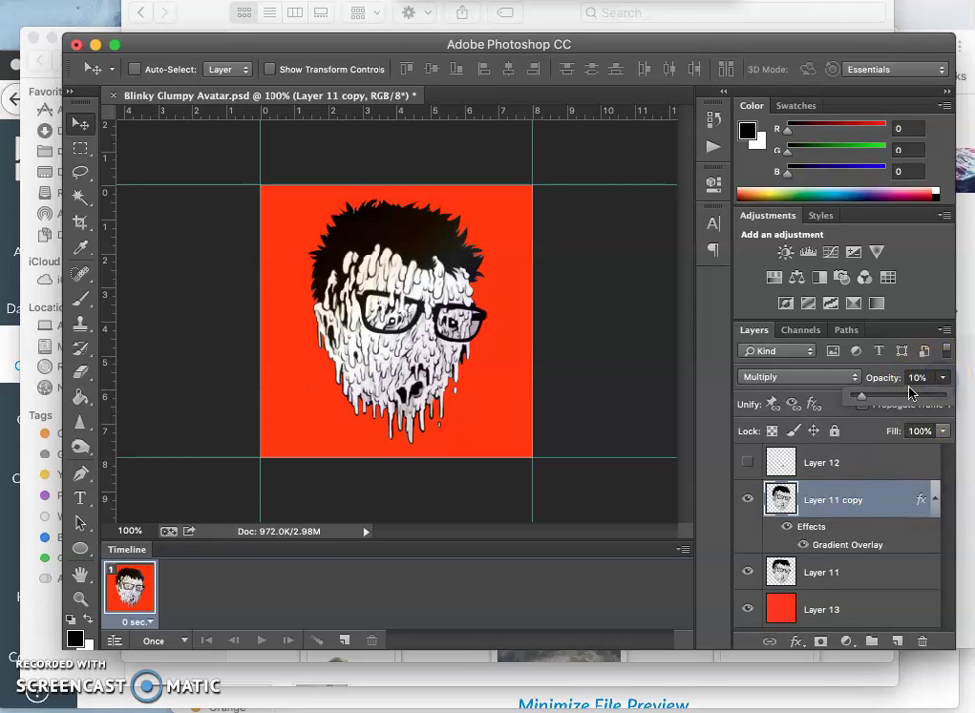
left_click_drag(861, 396, 870, 397)
left_click_drag(955, 394, 958, 394)
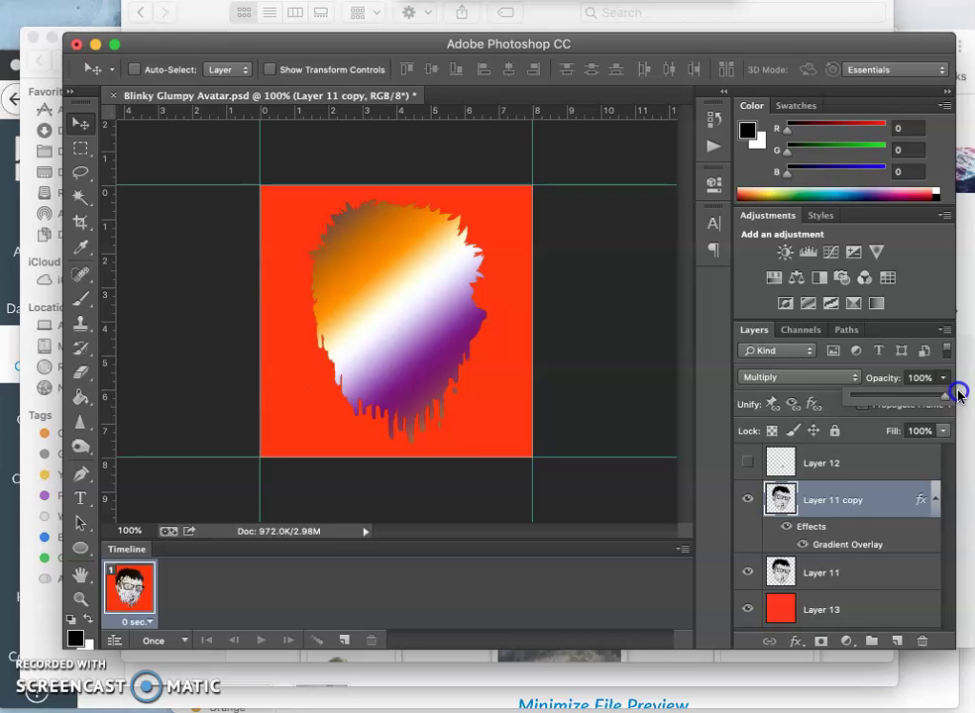
left_click_drag(871, 406, 947, 399)
left_click_drag(852, 396, 862, 416)
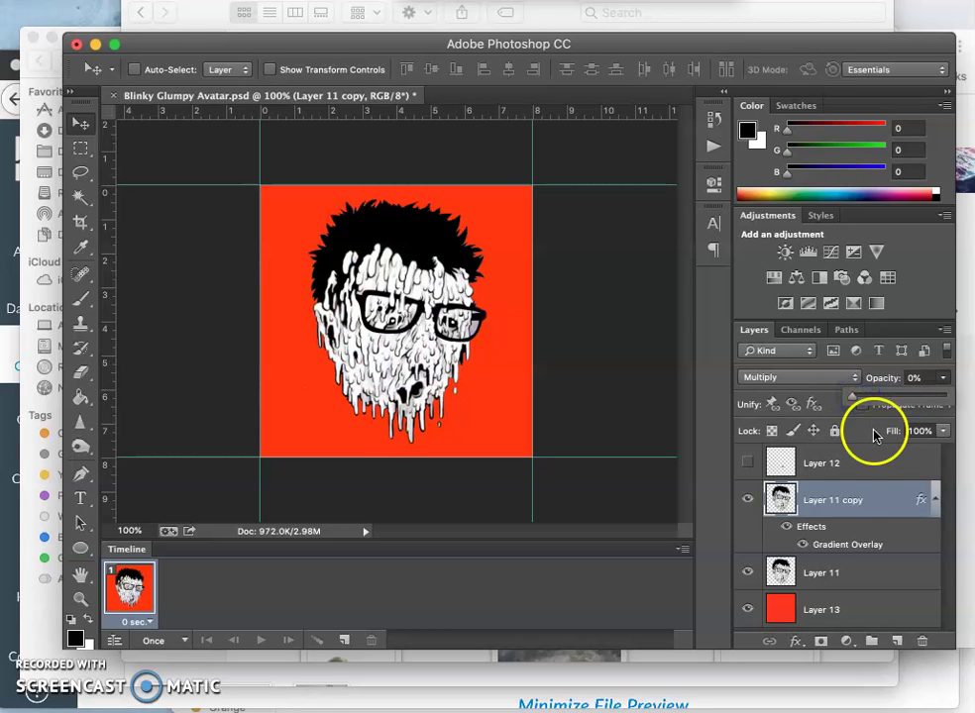
left_click(876, 492)
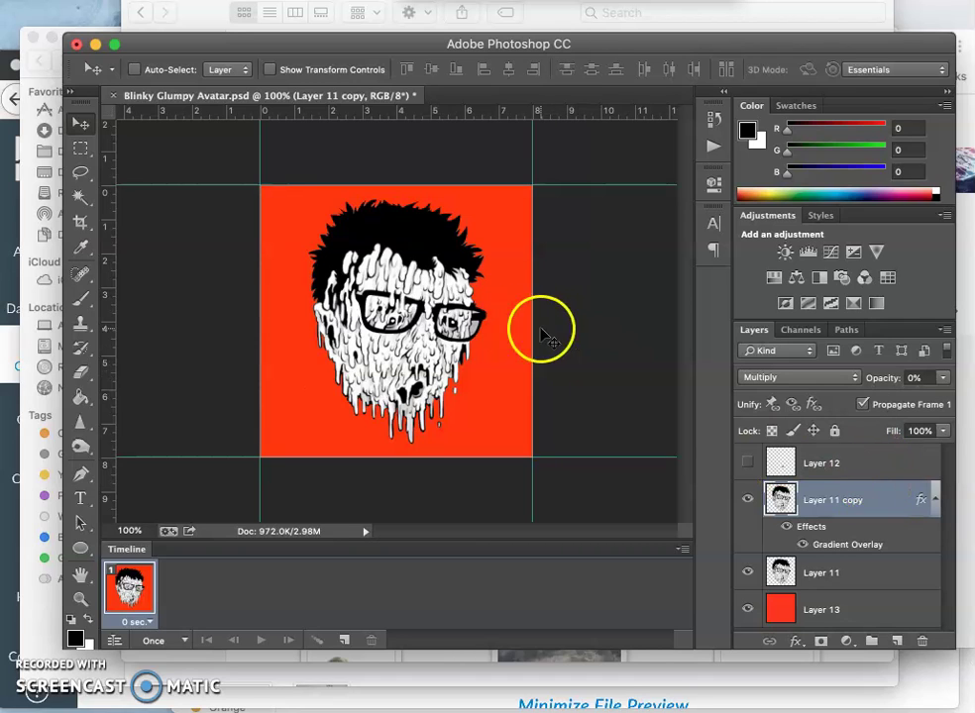
Select all black hair and linework with a non-contiguous Magic Wand and copy it to Layer 14.
left_click(80, 196)
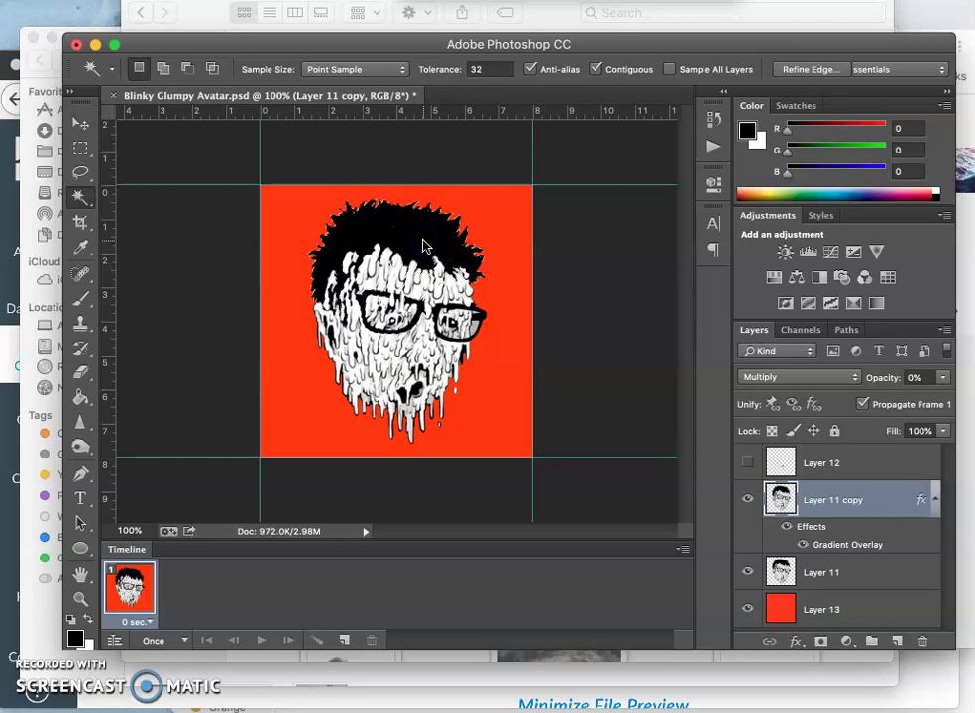
left_click(596, 70)
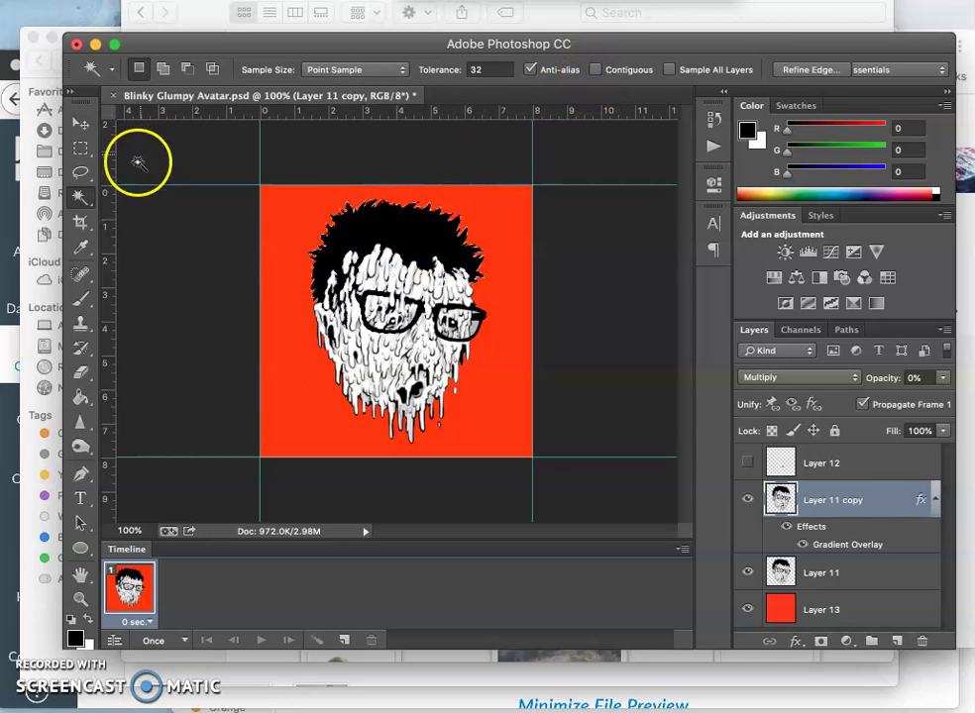
left_click(364, 236)
left_click(390, 232)
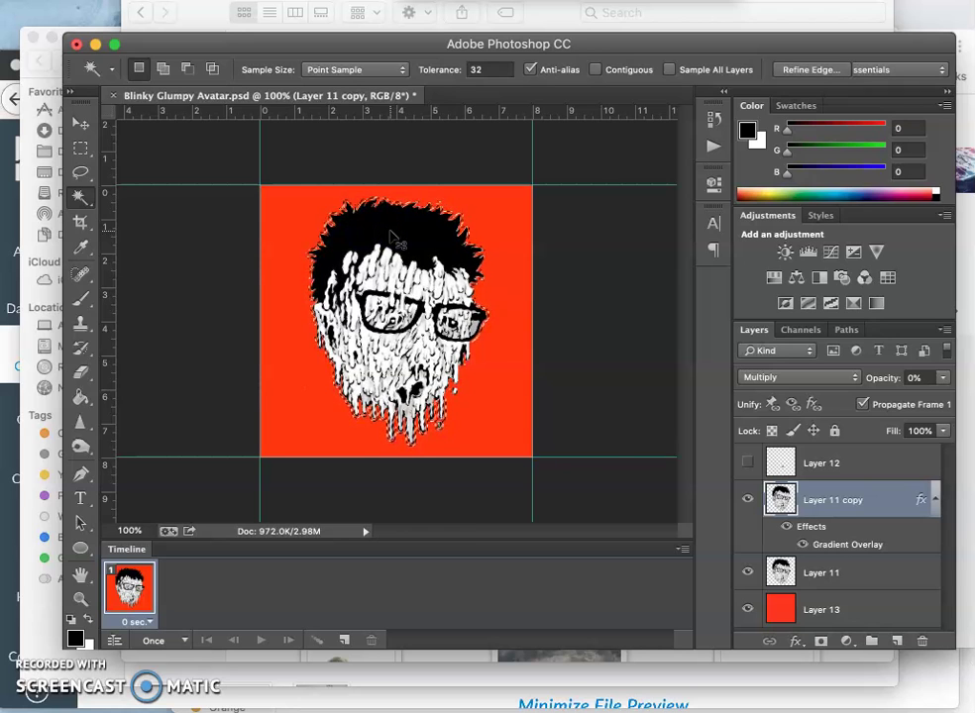
key("super+j")
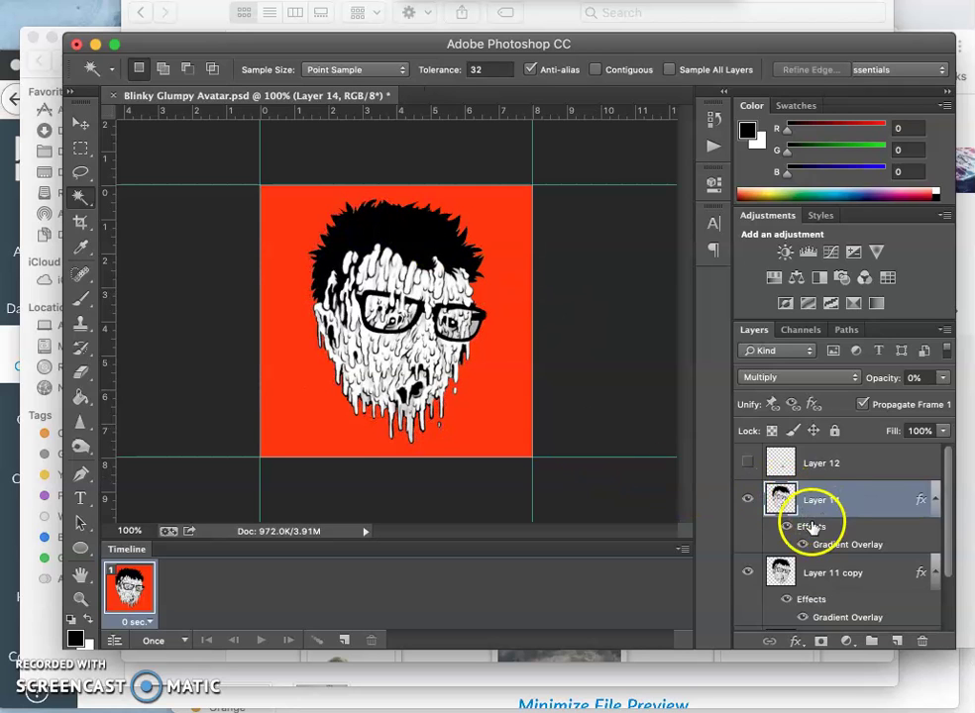
Hide Layer 11 copy and Layer 11, and set Layer 14's opacity to 87%.
left_click(747, 572)
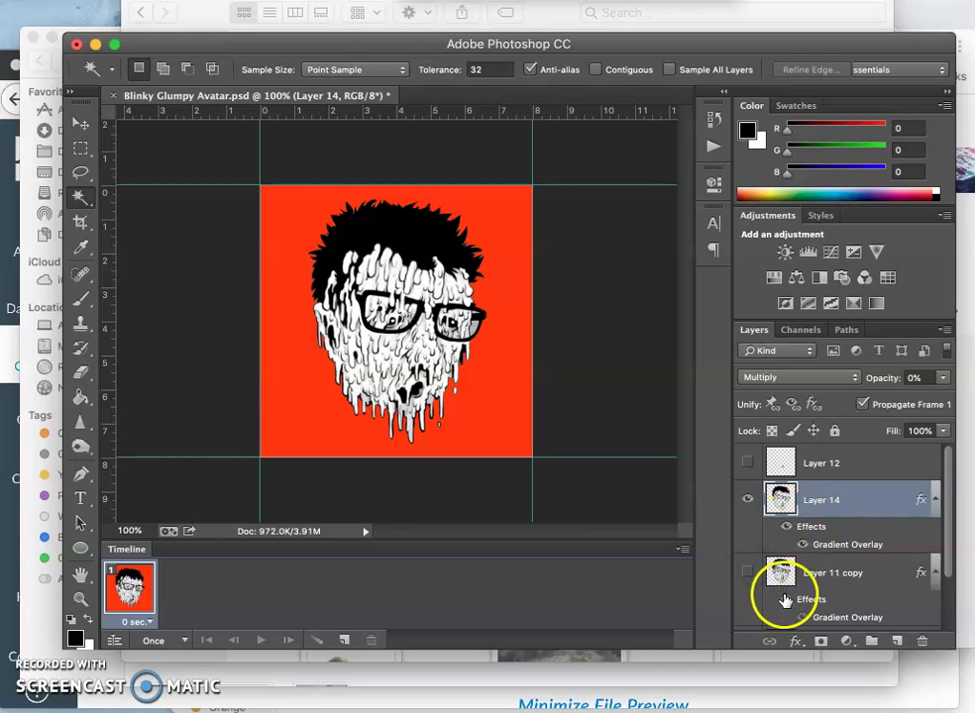
scroll(777, 583, "down", 2)
left_click(747, 575)
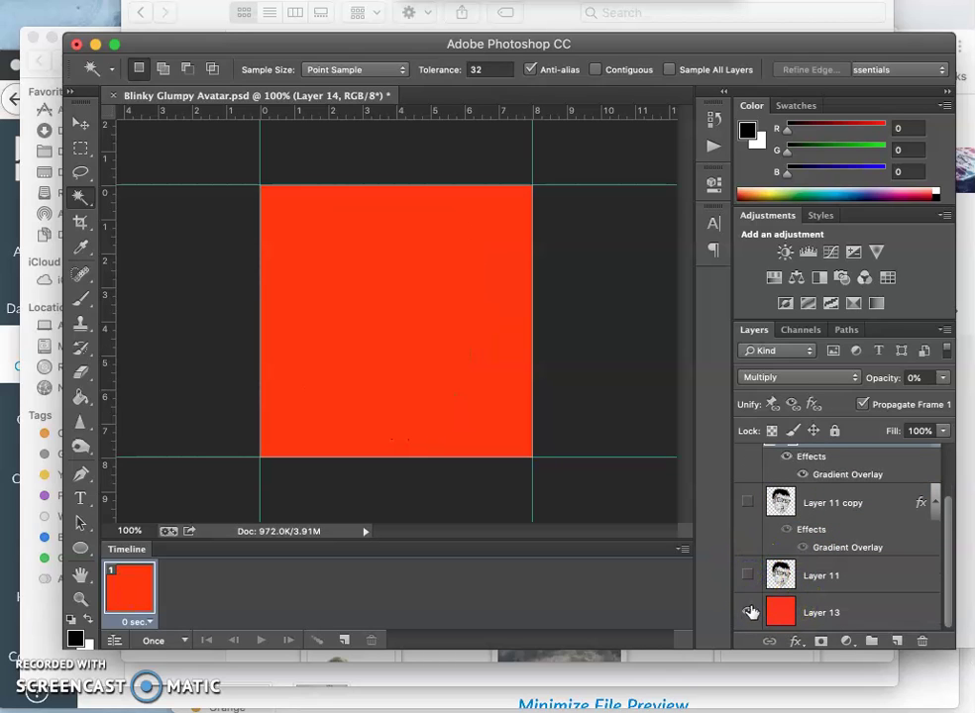
scroll(750, 612, "up", 3)
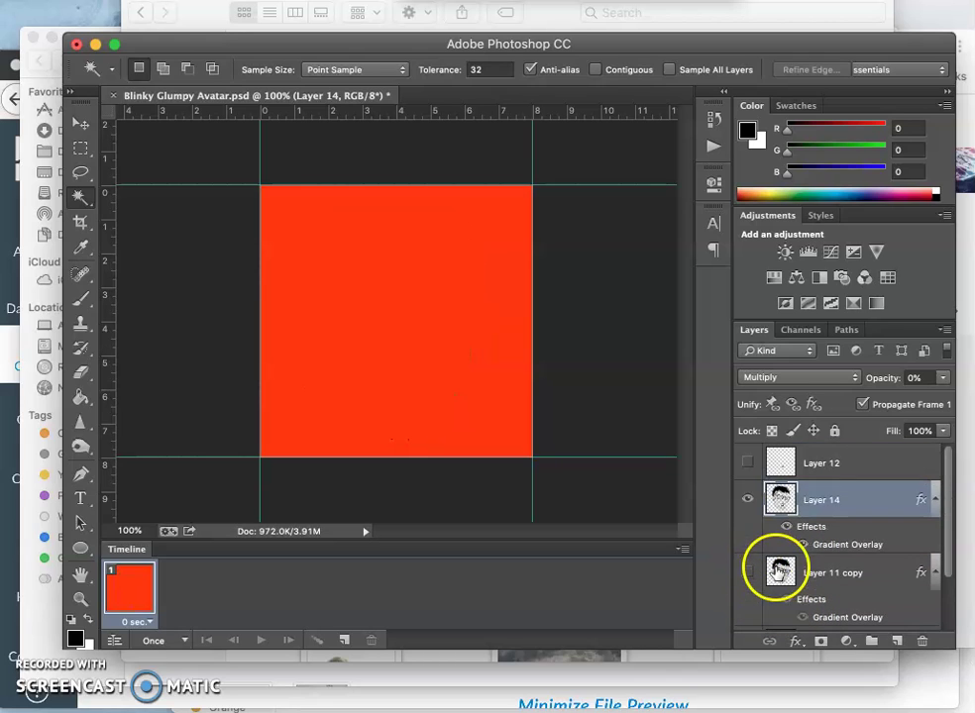
left_click(941, 377)
left_click_drag(849, 394, 948, 392)
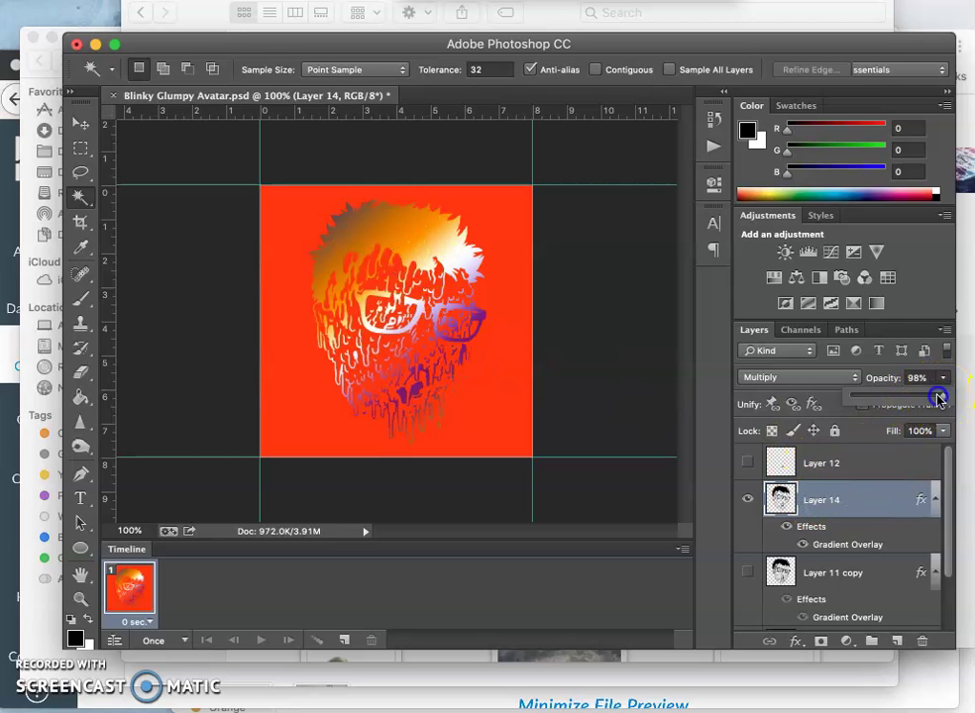
mouse_move(913, 400)
left_mouse_down()
mouse_move(878, 400)
mouse_move(931, 399)
left_mouse_up()
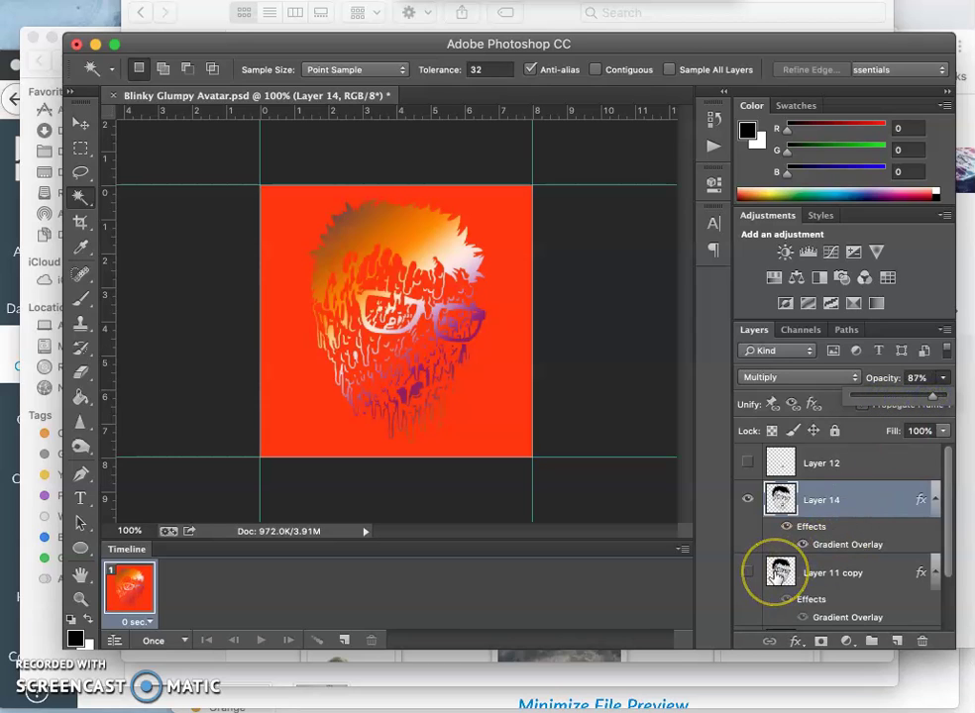
scroll(772, 575, "down", 1)
Hide Layer 14's effect, show Layer 11 and Layer 11 copy, and set Layer 11 copy to 24% opacity.
left_click(787, 504)
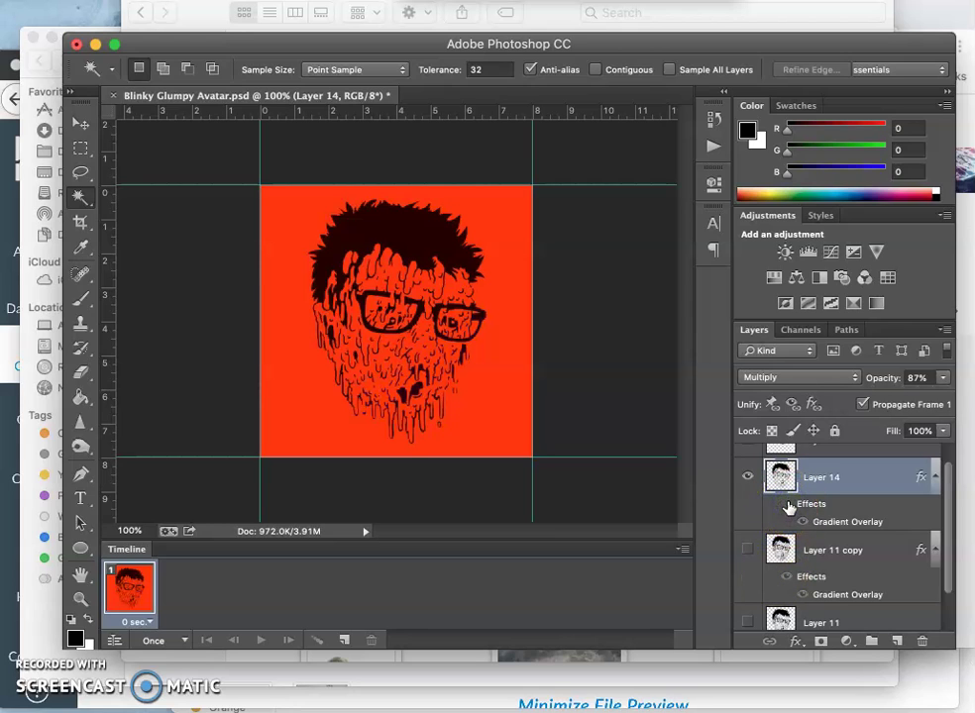
left_click(748, 621)
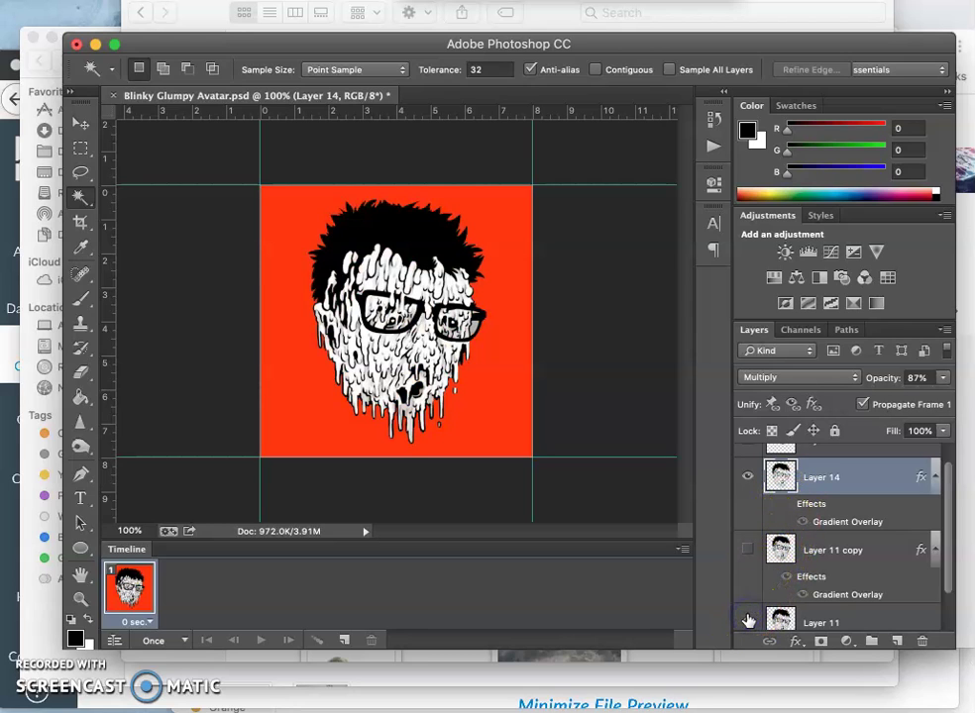
left_click(748, 550)
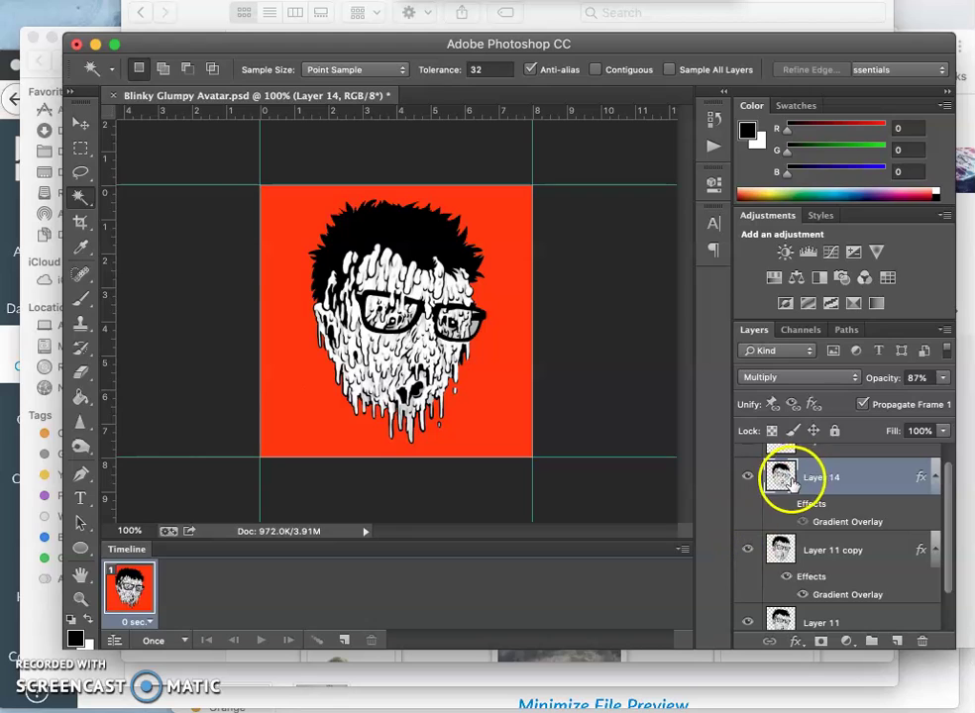
left_click(844, 551)
left_click(942, 377)
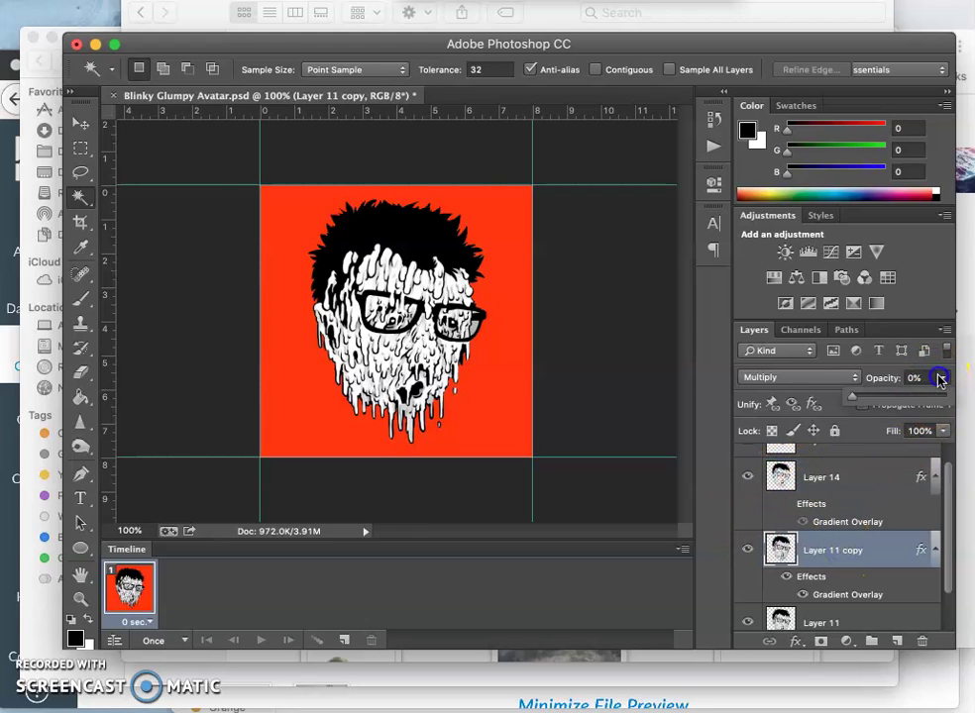
left_click_drag(860, 392, 884, 397)
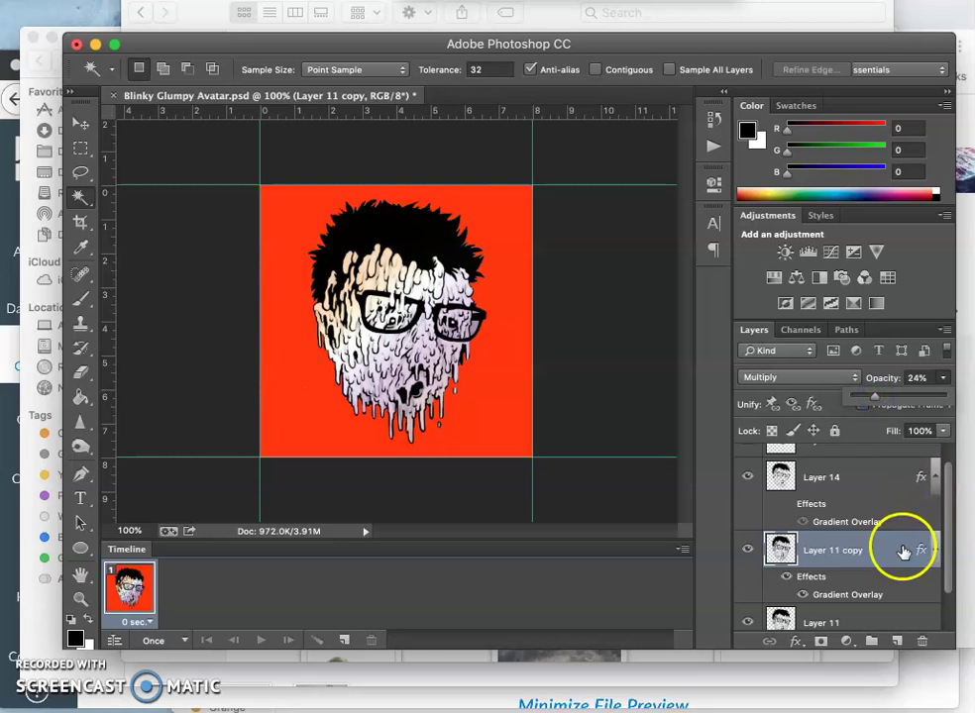
scroll(847, 551, "down", 1)
scroll(832, 545, "up", 2)
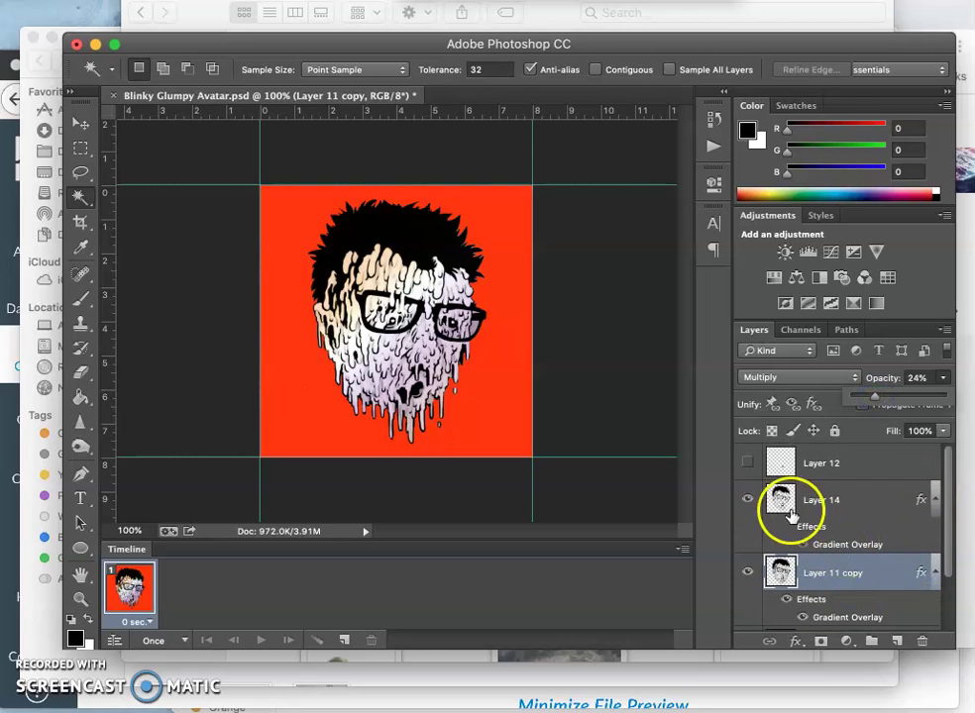
Toggle Layer 14 and its gradient effect to compare, then hide Layer 14 and Layer 11 copy.
left_click(750, 500)
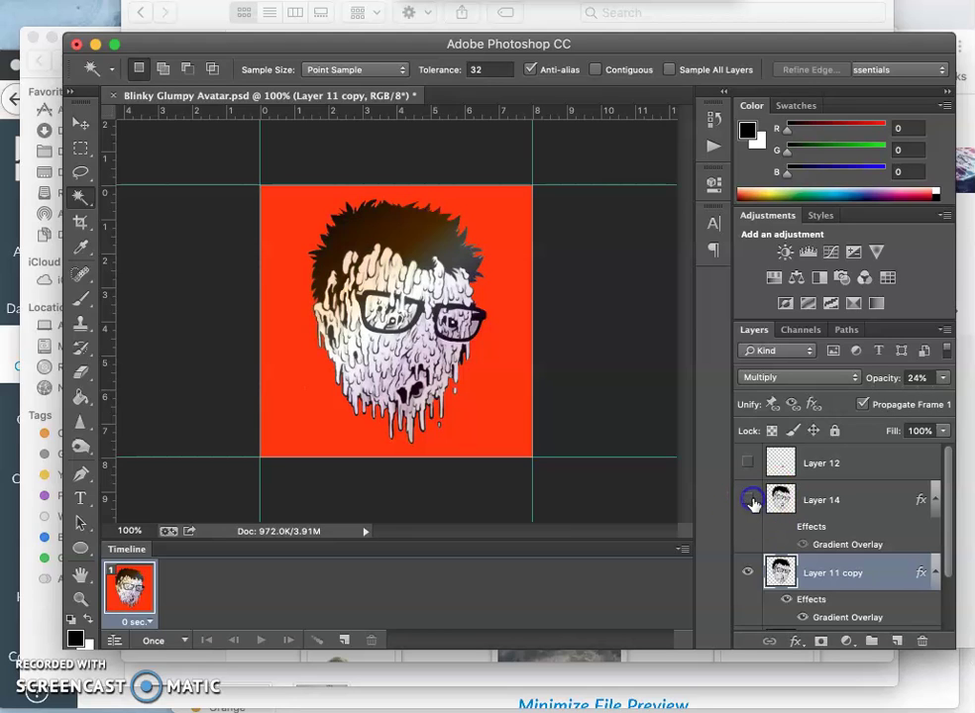
left_click(750, 500)
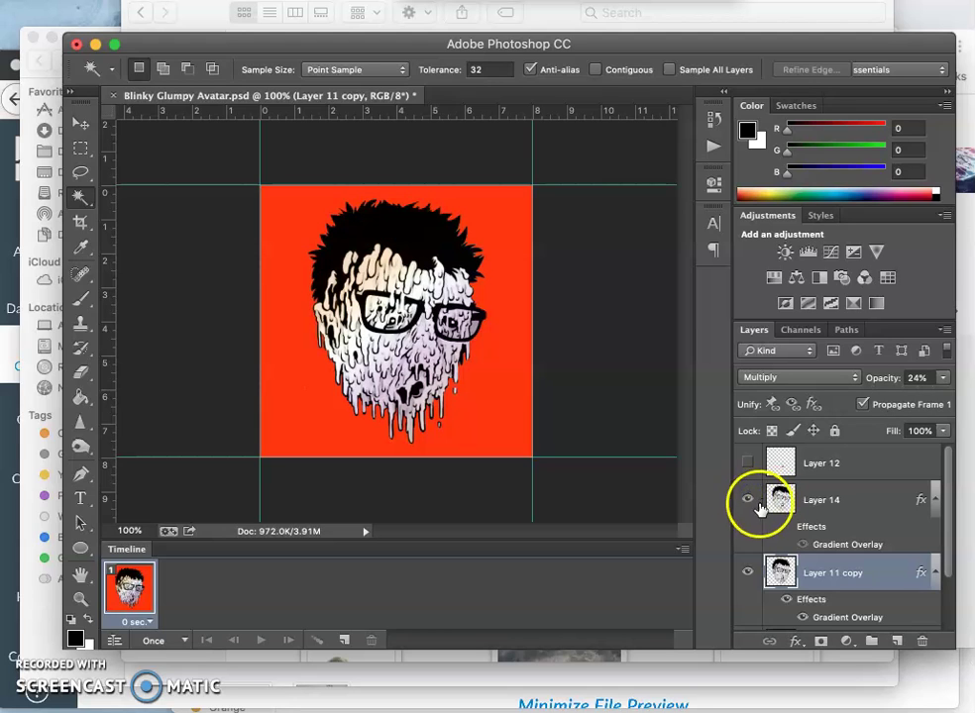
left_click(747, 501)
left_click(748, 500)
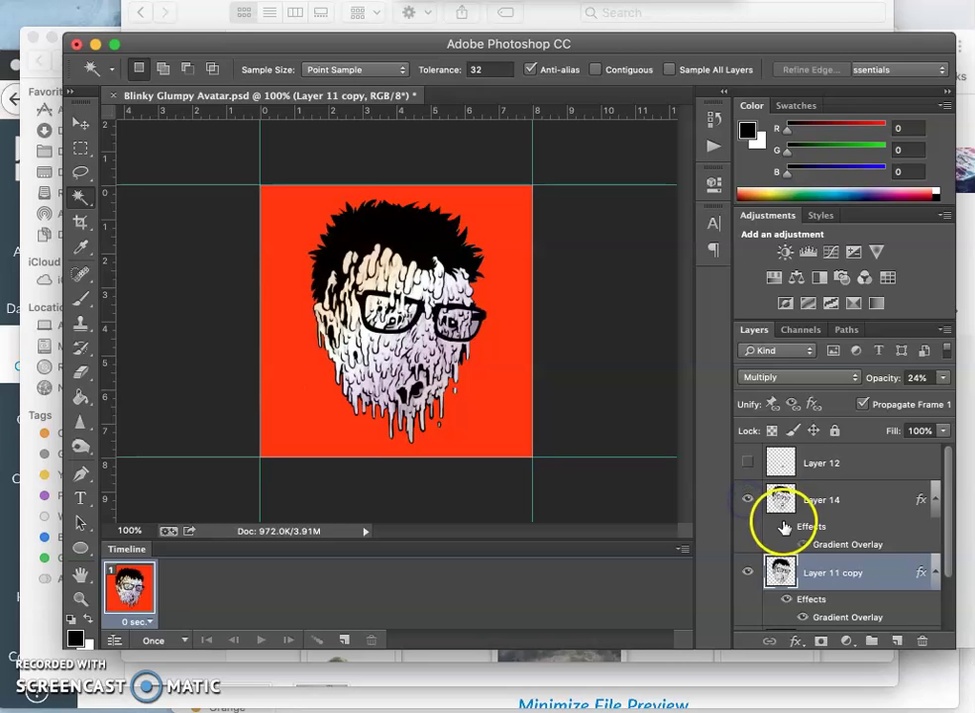
left_click(785, 526)
left_click(785, 526)
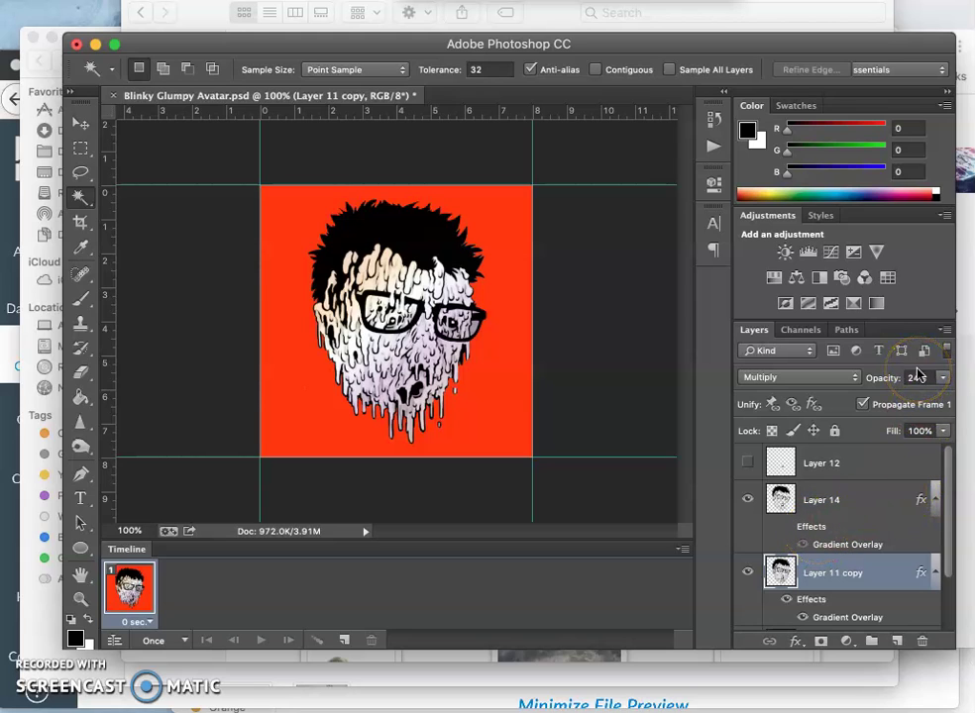
left_click(749, 500)
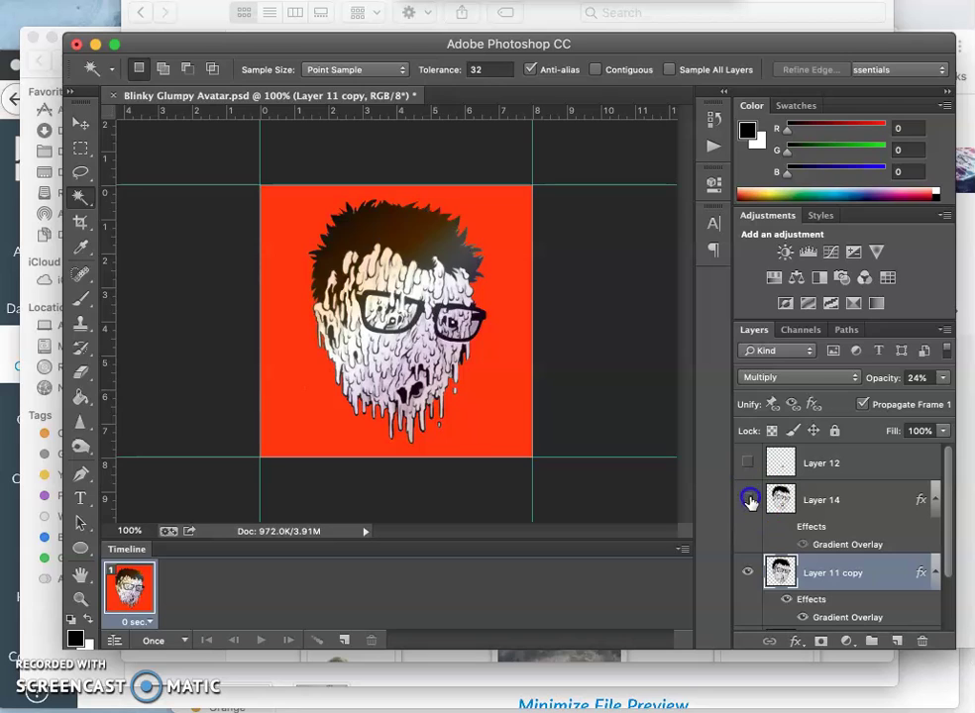
left_click(749, 501)
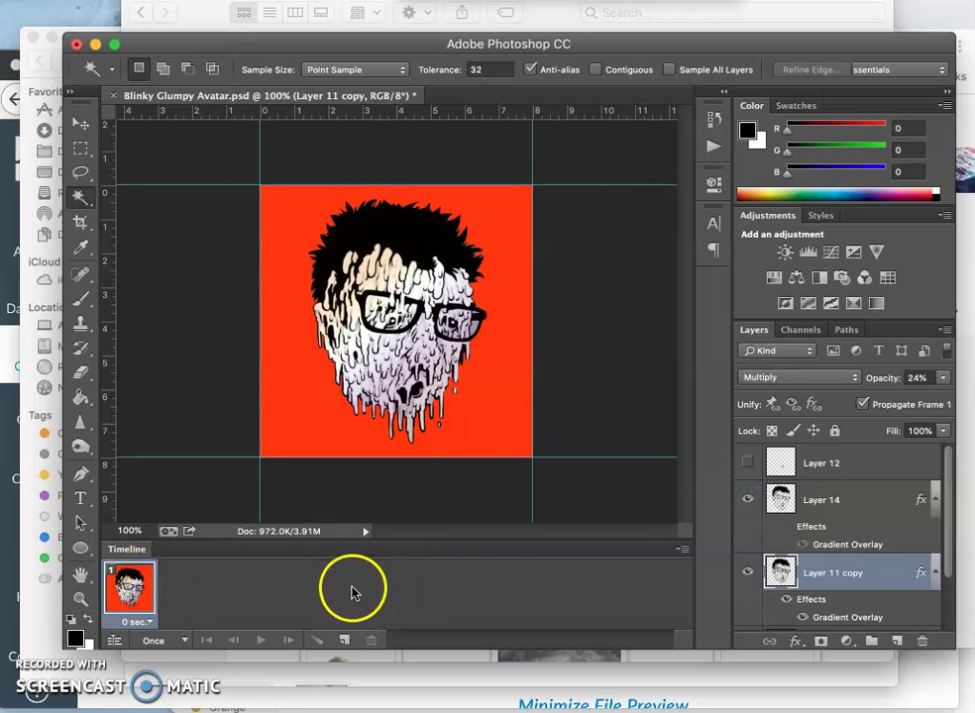
left_click(746, 499)
left_click(747, 572)
scroll(747, 573, "down", 2)
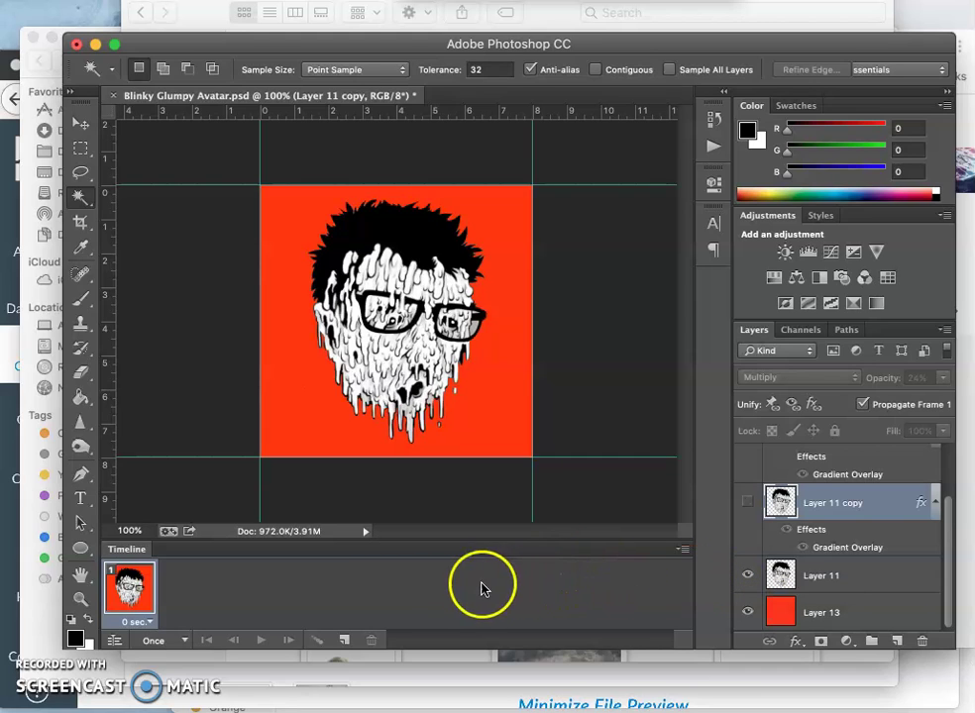
left_click(346, 642)
left_click(205, 591)
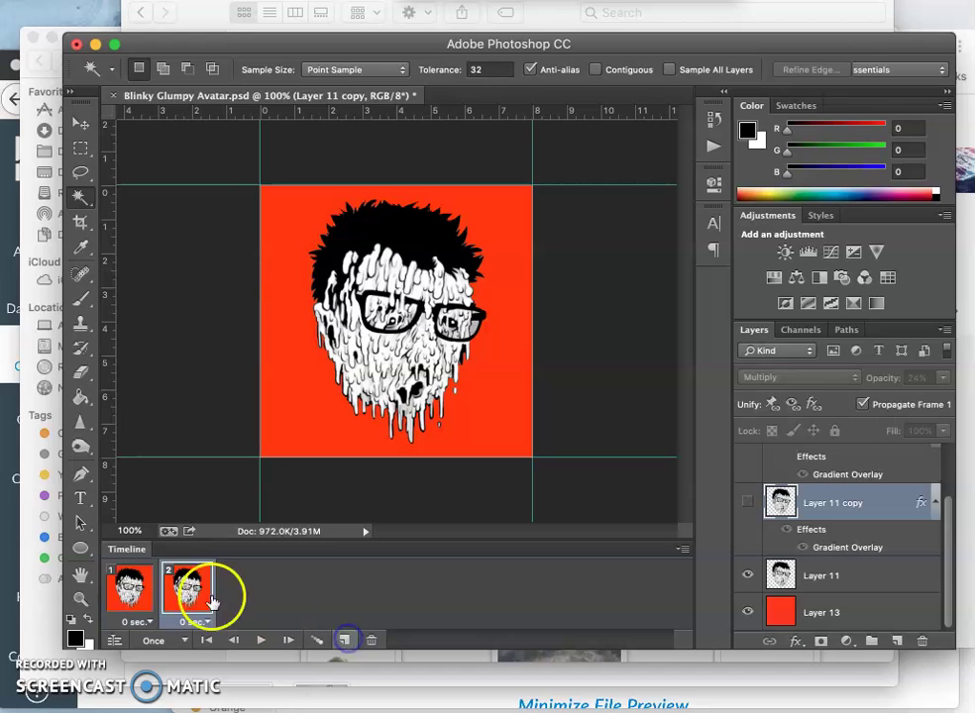
left_click(749, 504)
scroll(751, 506, "up", 3)
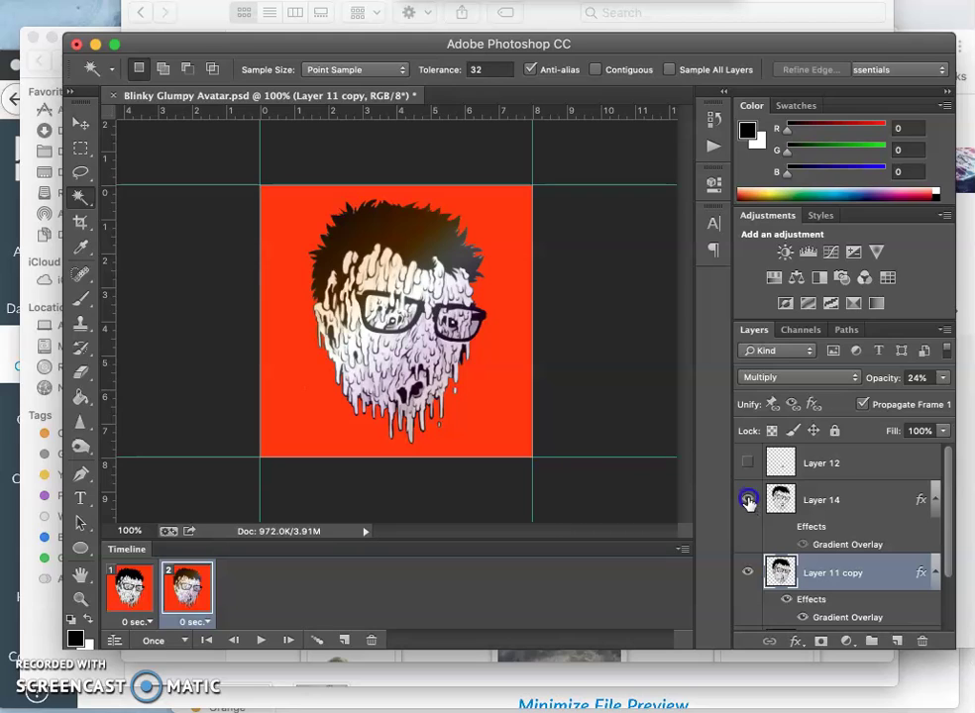
left_click(748, 503)
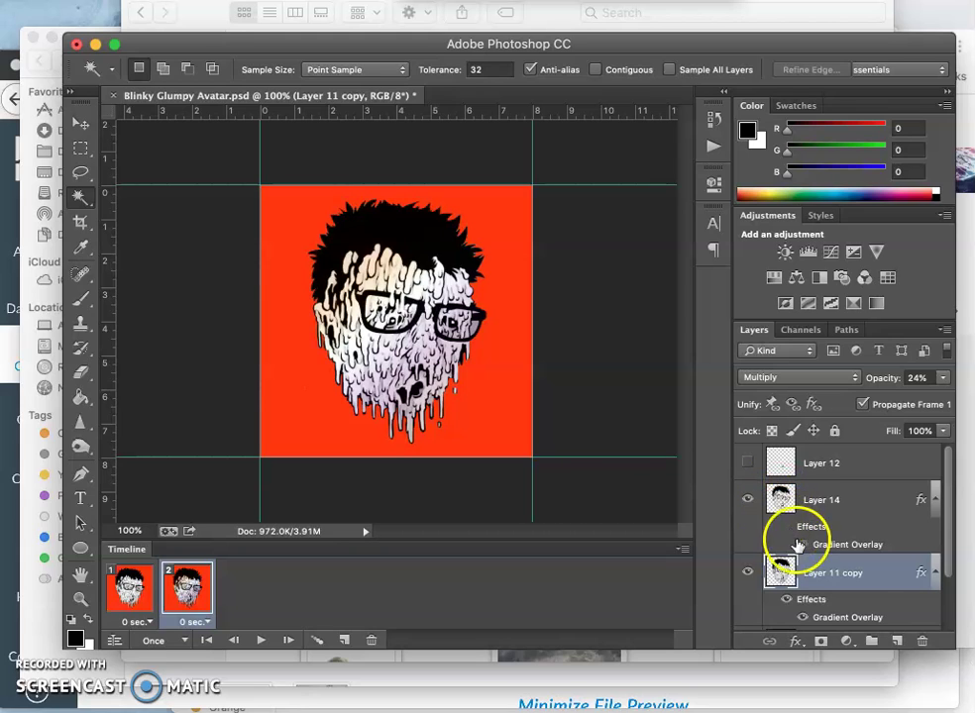
scroll(797, 575, "down", 1)
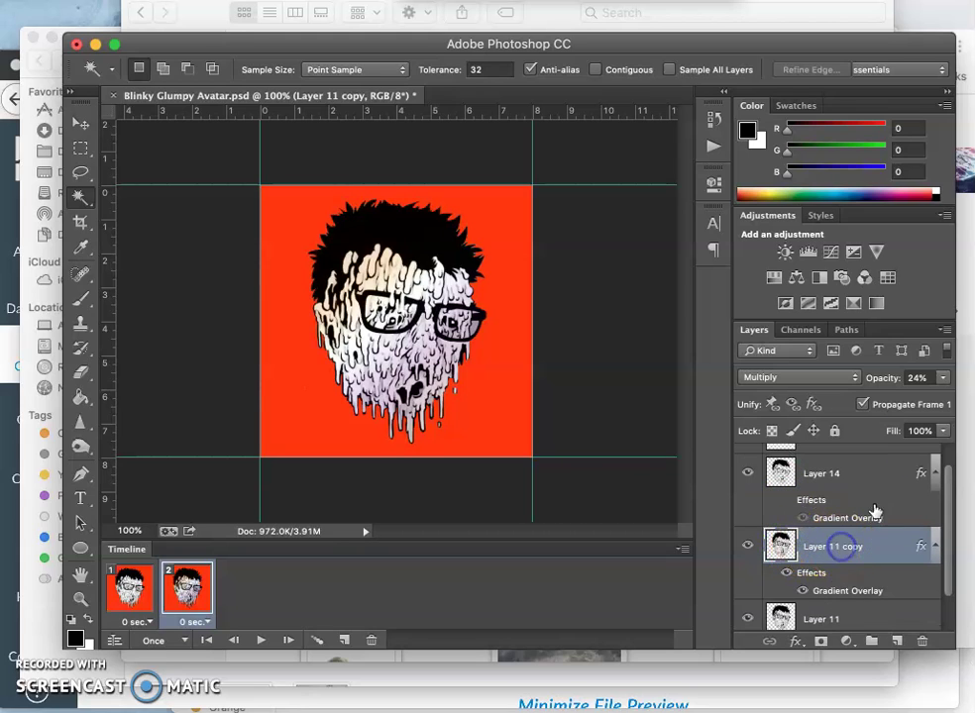
left_click(942, 378)
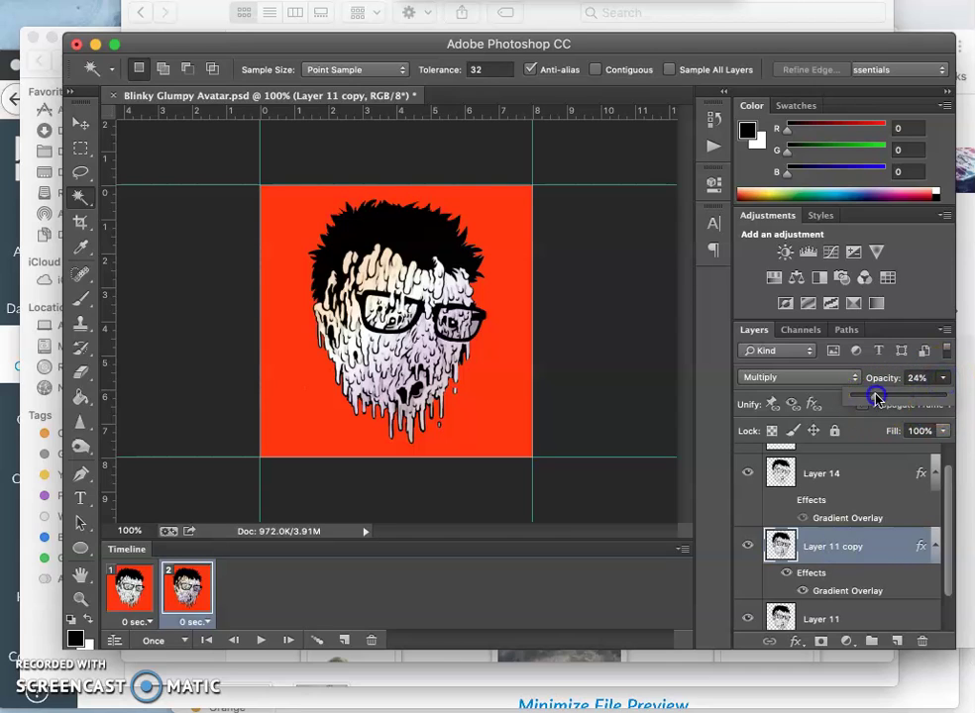
left_click_drag(893, 398, 883, 399)
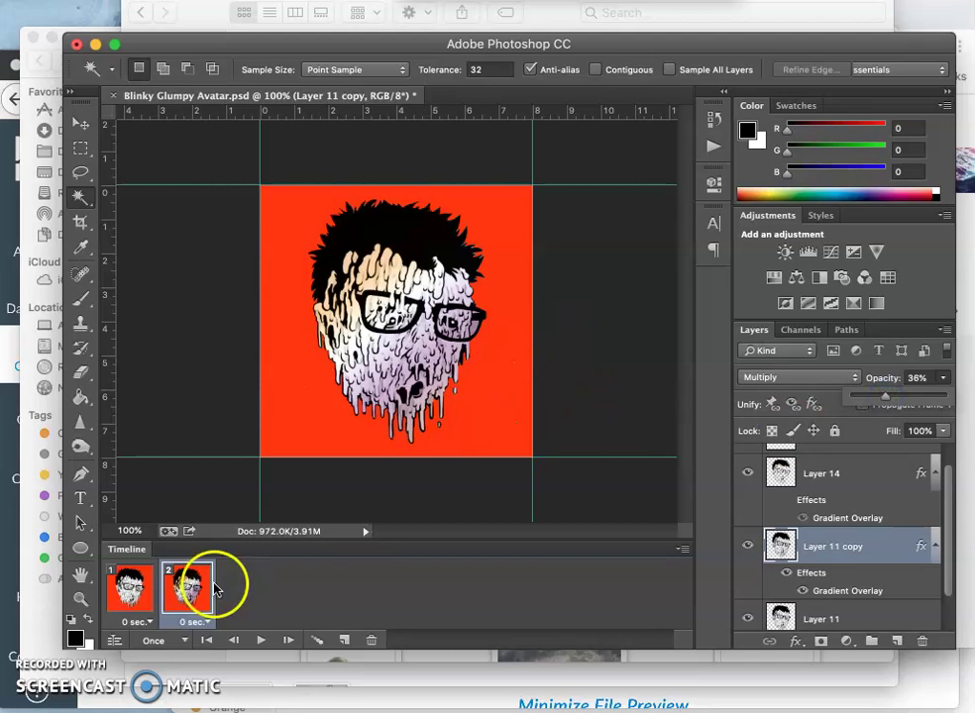
left_click(129, 586)
left_click(183, 585)
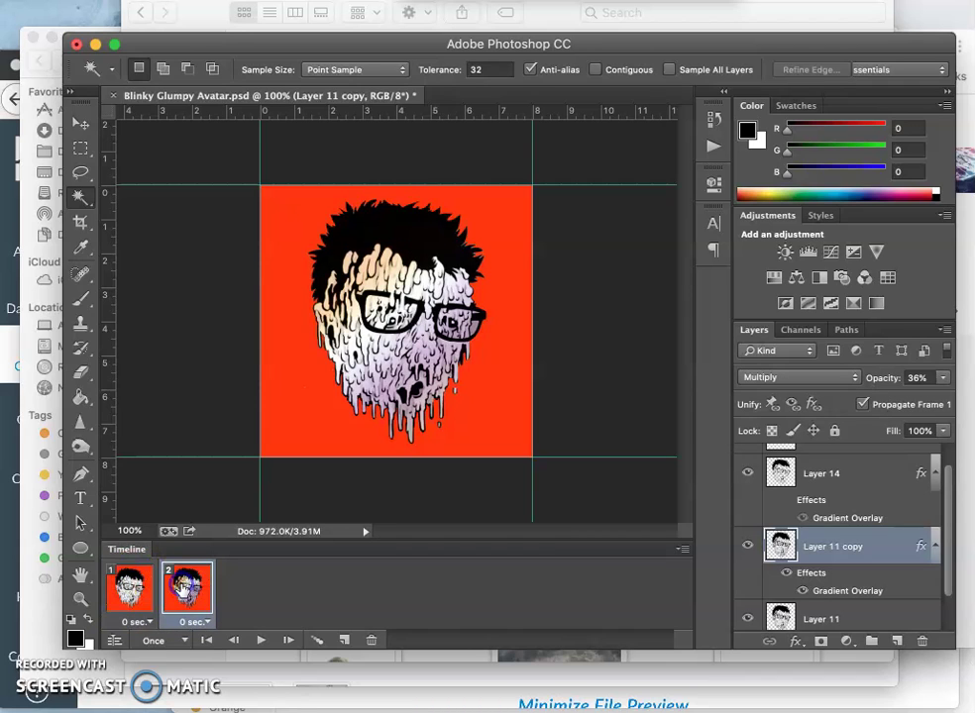
left_click(130, 584)
left_click(170, 590)
left_click(840, 592)
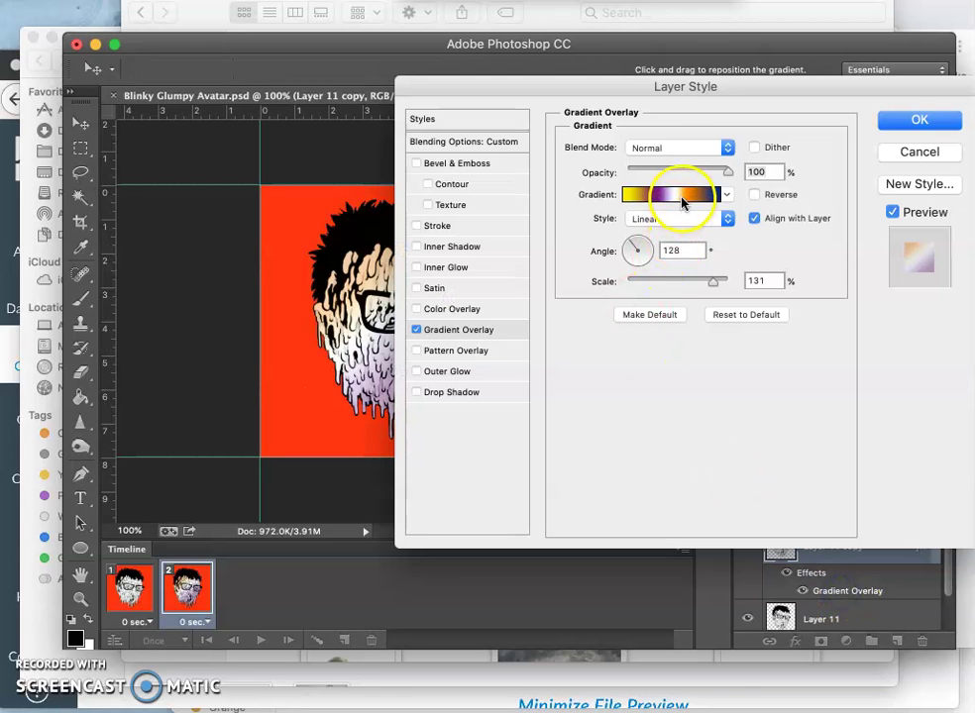
Recolour the 35% gradient stop soft pink and the 15% stop pale peach.
left_click(682, 199)
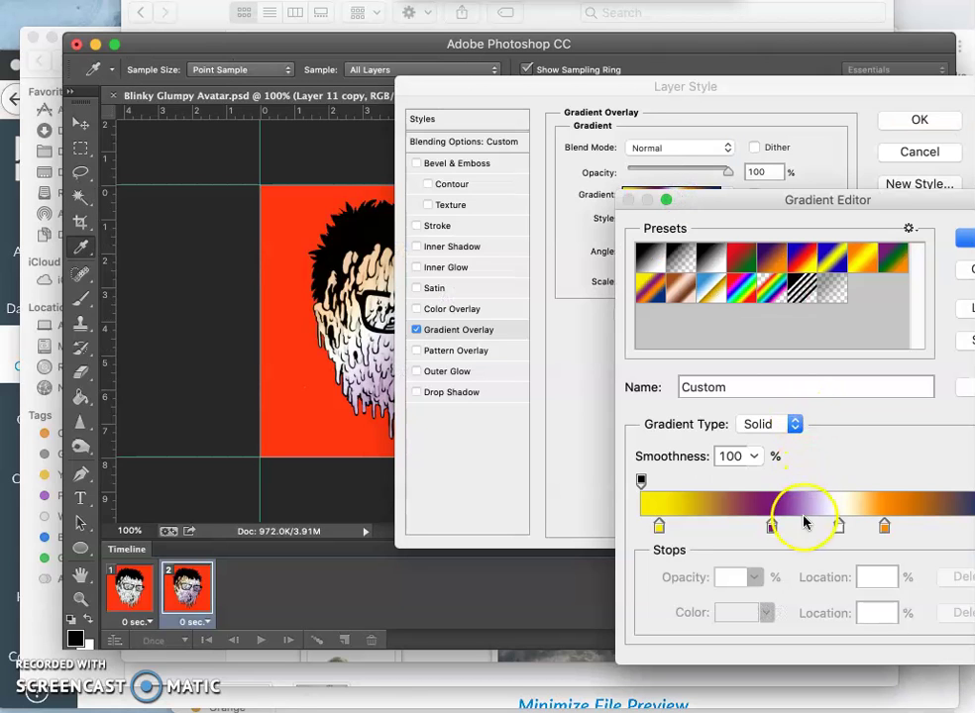
double_click(773, 528)
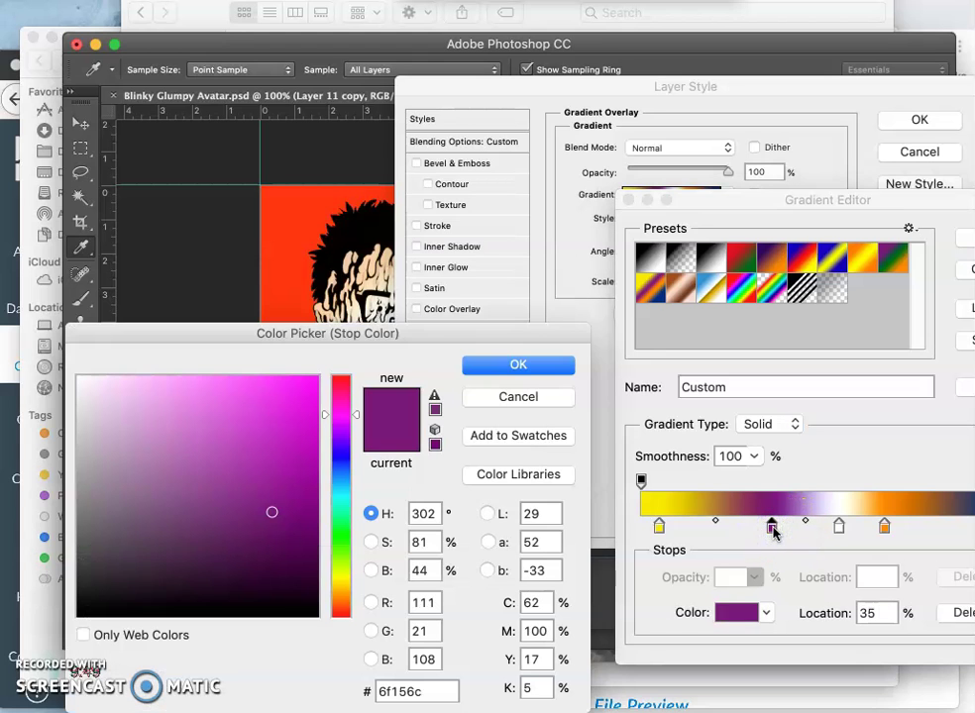
left_click(340, 397)
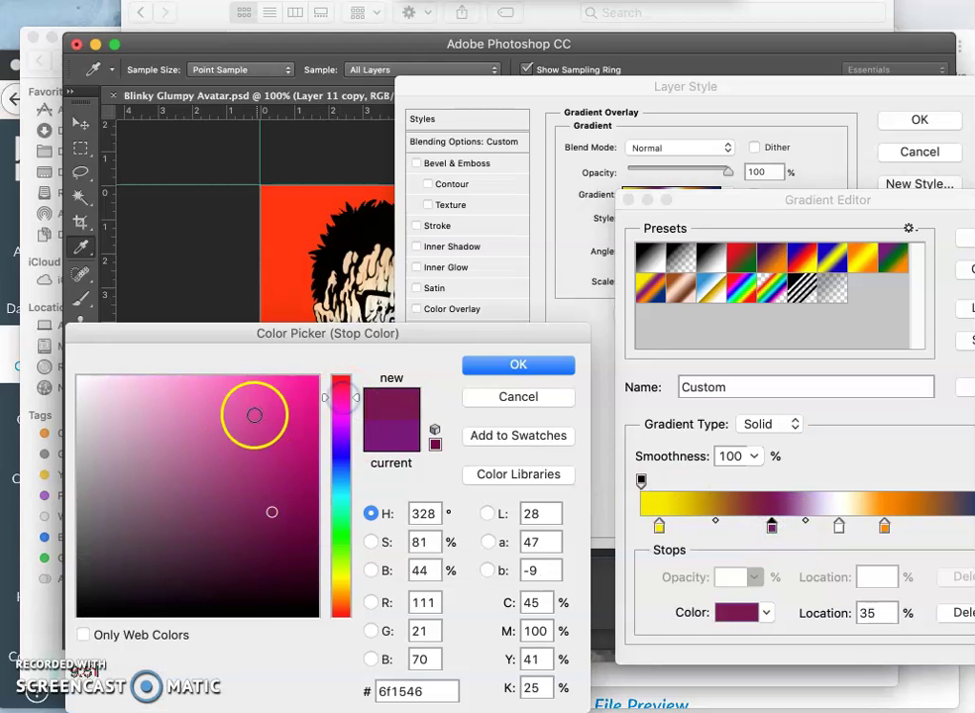
left_click(230, 450)
left_click(204, 431)
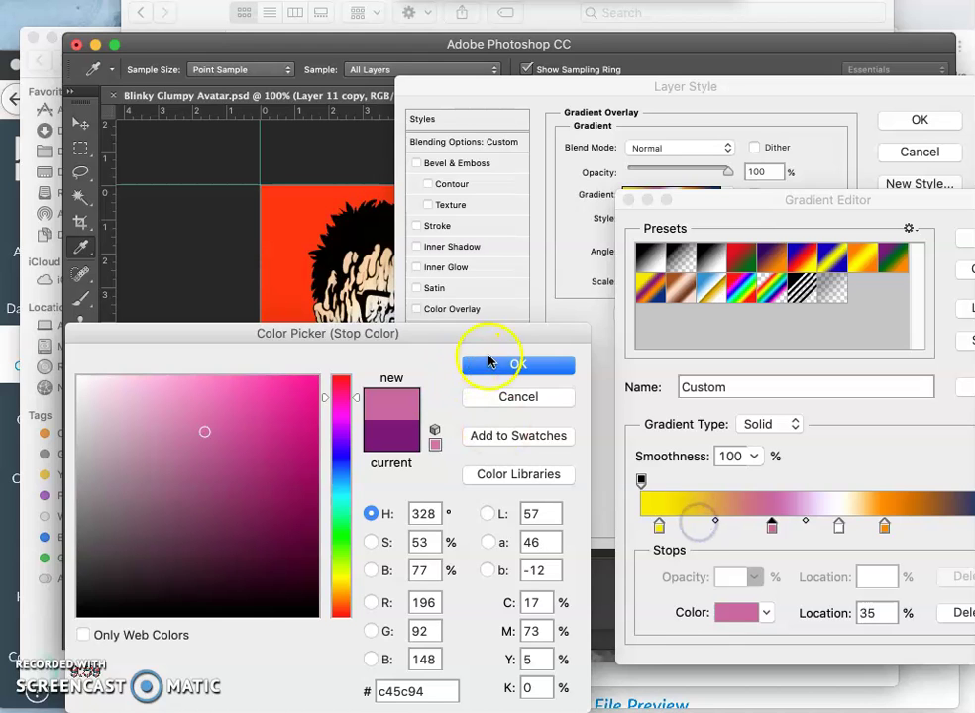
left_click(490, 363)
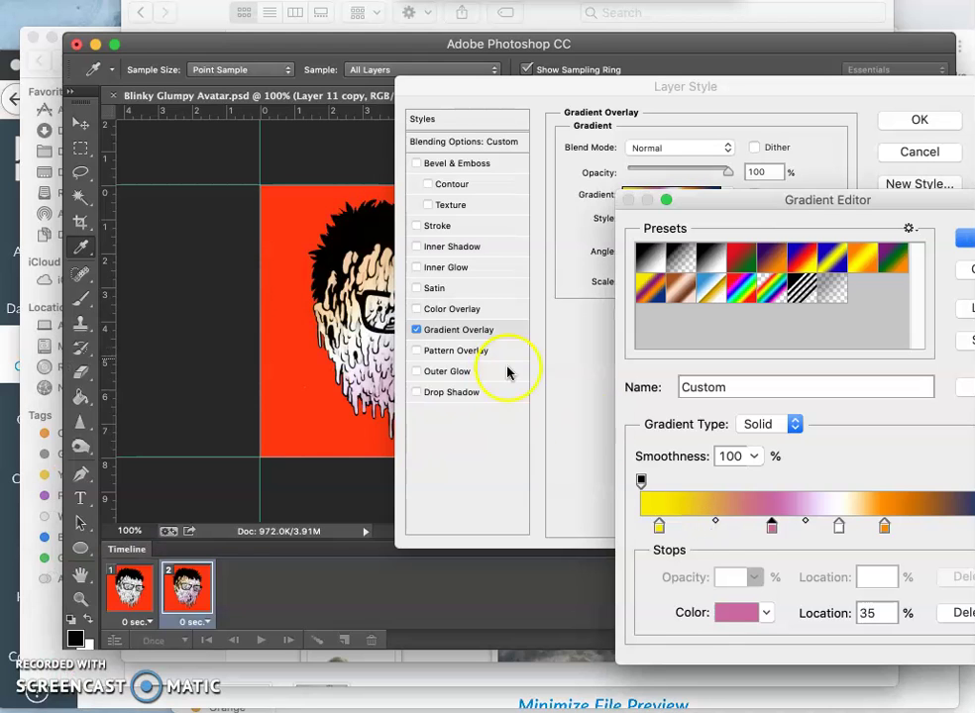
double_click(699, 525)
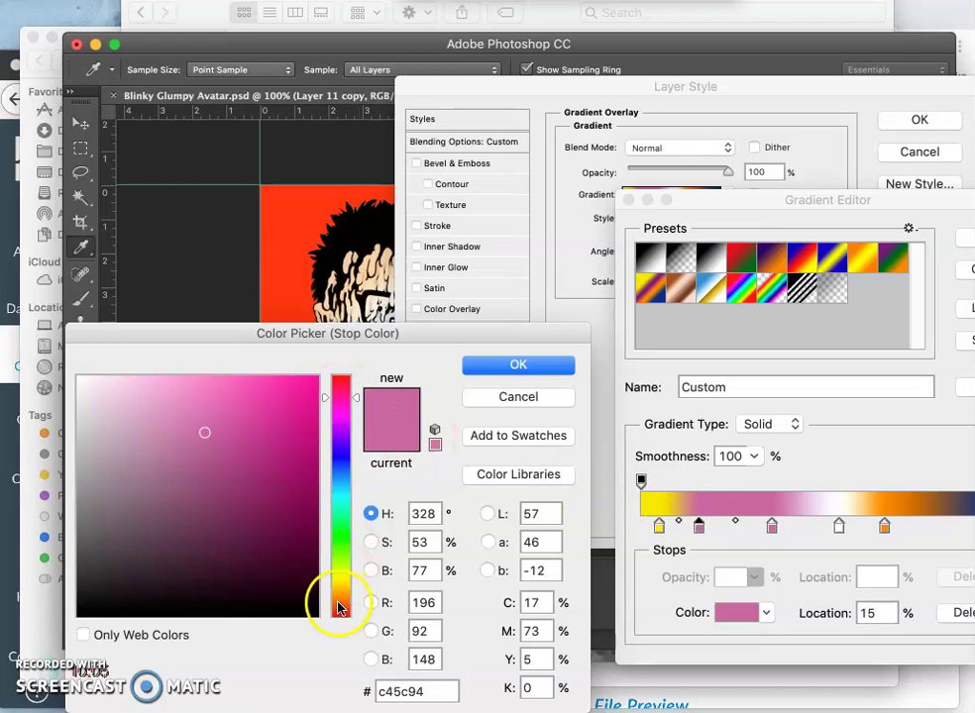
left_click(338, 604)
left_click(164, 402)
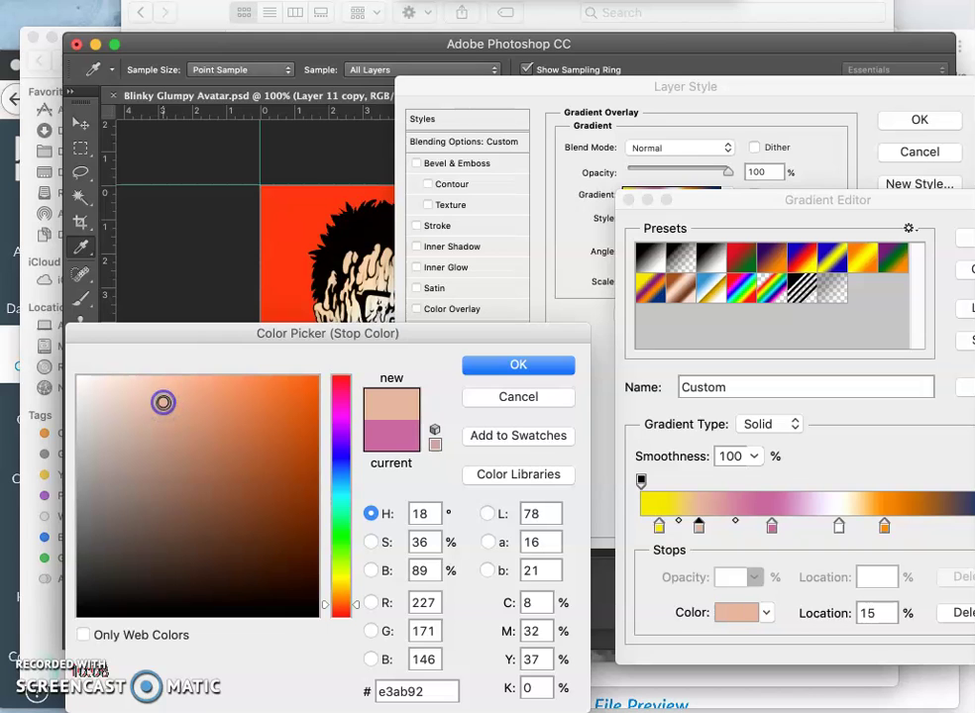
left_click(546, 372)
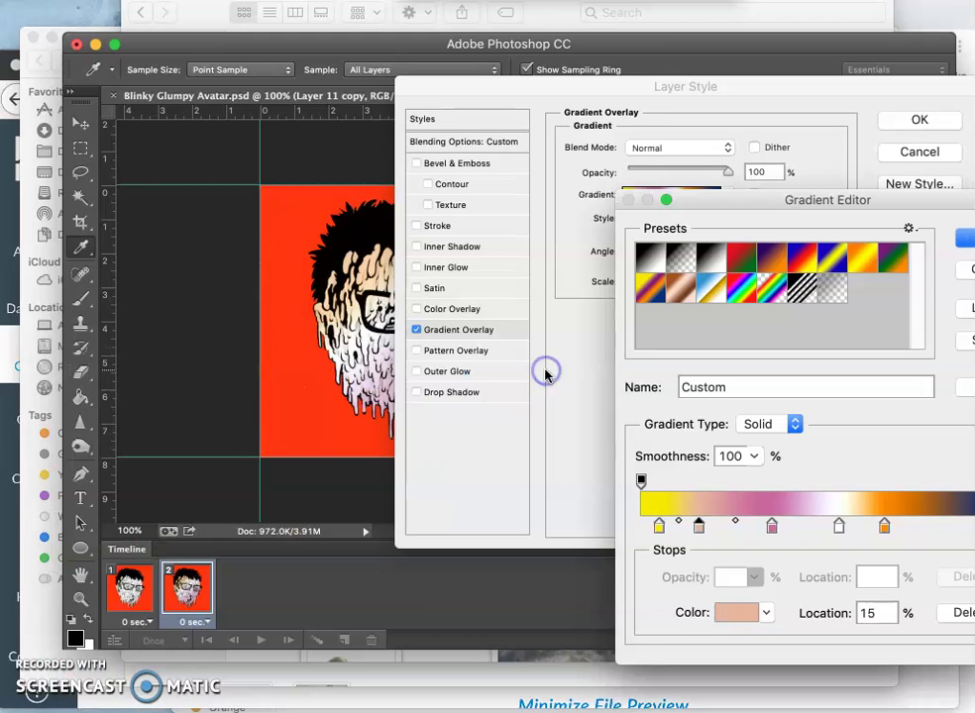
Change the 35% stop to salmon-red (e56453) and apply the edited gradient overlay.
double_click(772, 532)
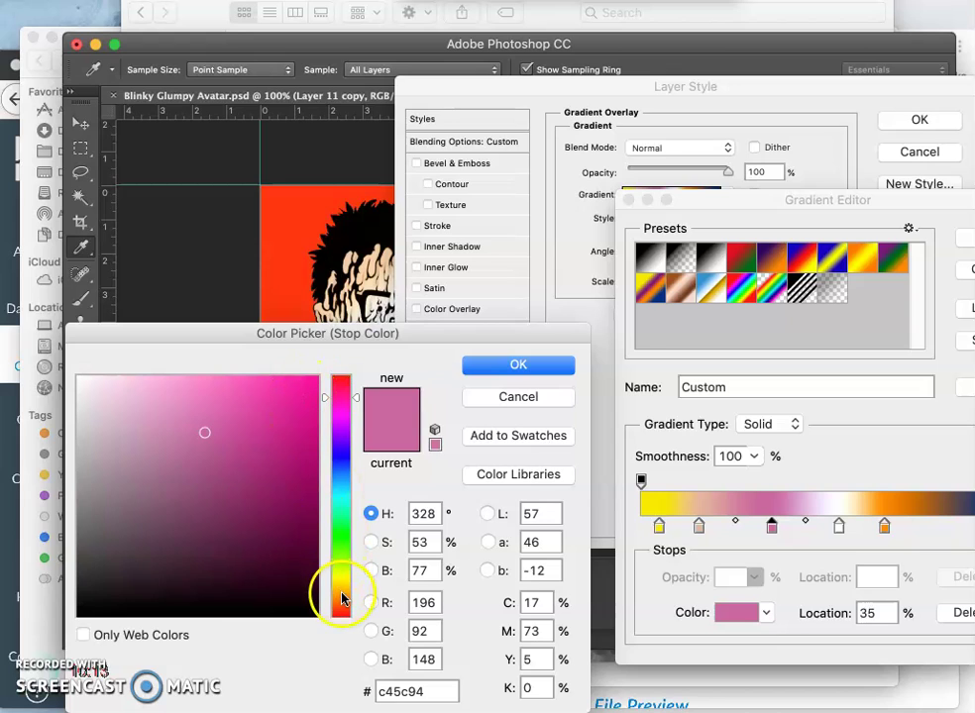
left_click(341, 596)
left_click(341, 603)
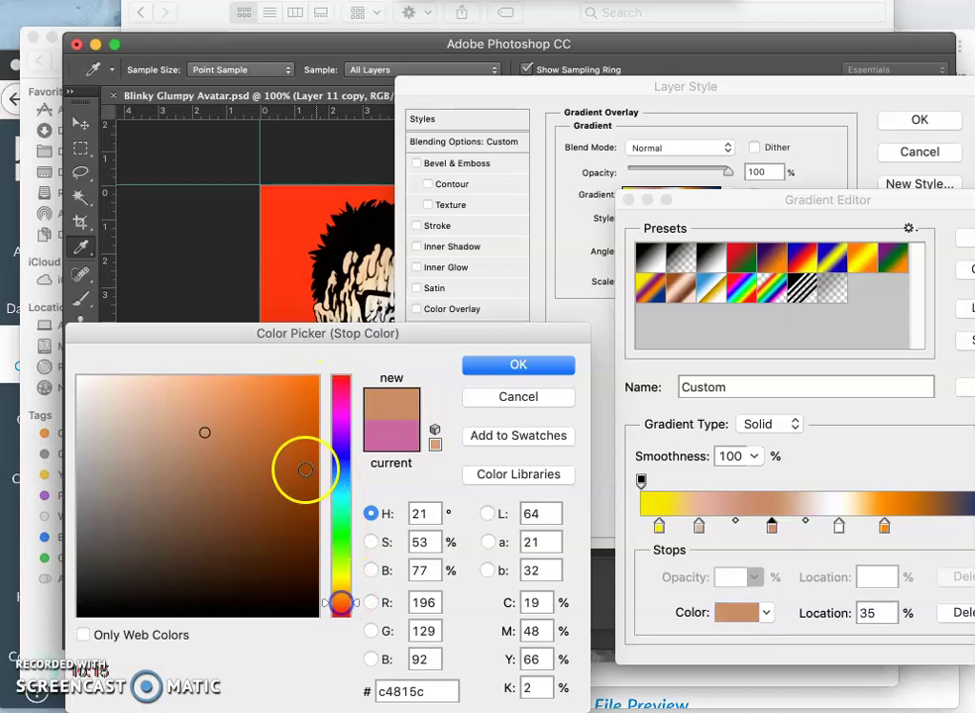
left_click(247, 392)
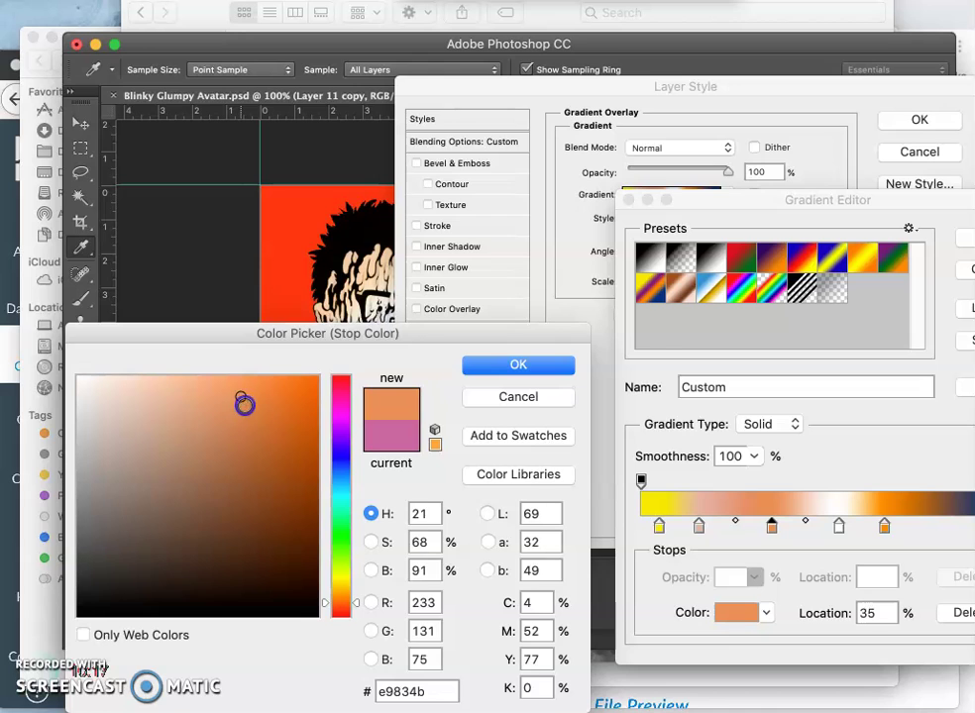
left_click_drag(245, 404, 267, 393)
left_click(338, 615)
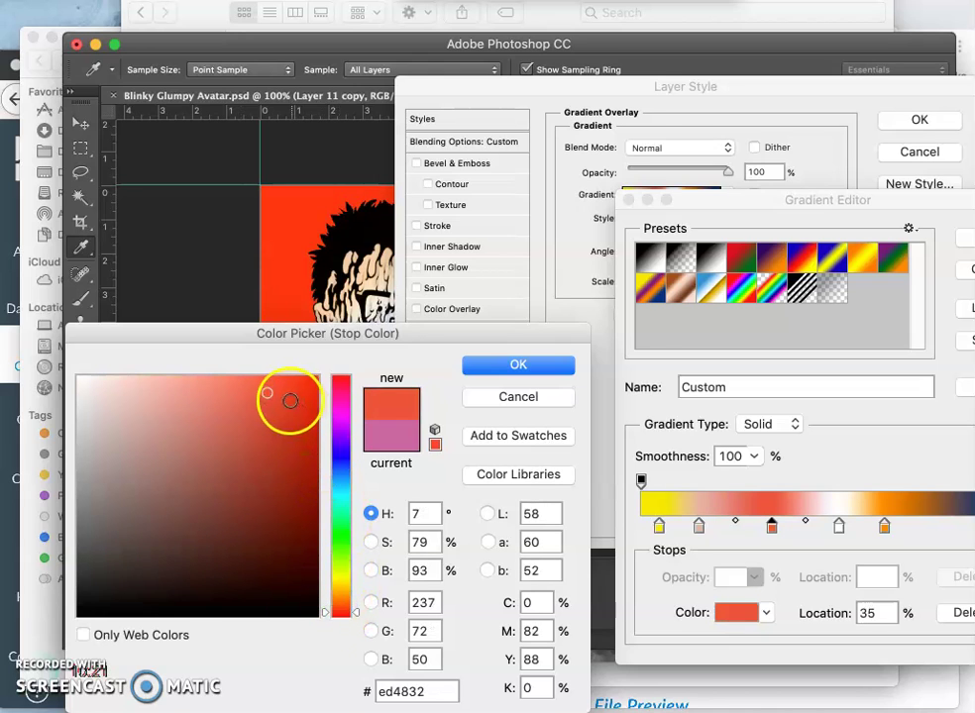
mouse_move(266, 394)
left_mouse_down()
mouse_move(230, 392)
mouse_move(231, 400)
left_mouse_up()
left_click(480, 368)
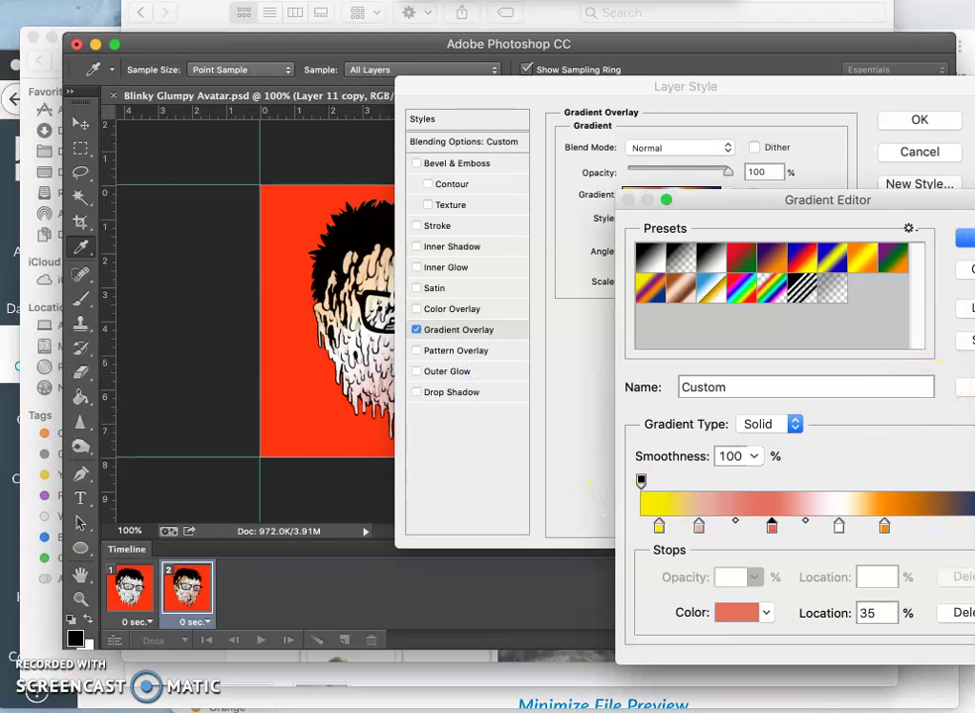
left_click(965, 238)
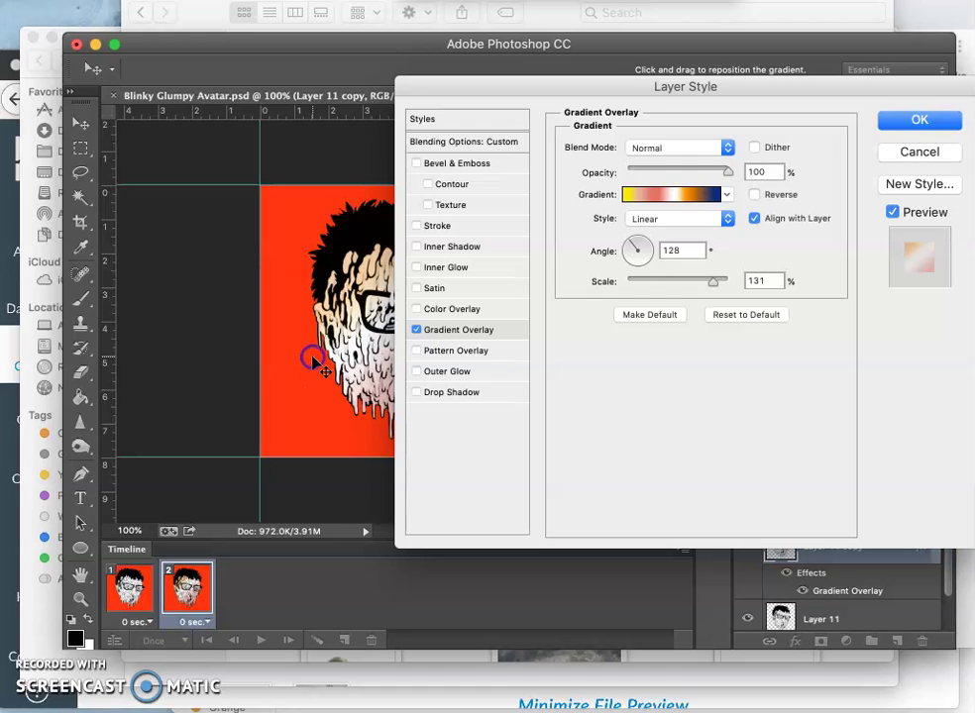
left_click(907, 120)
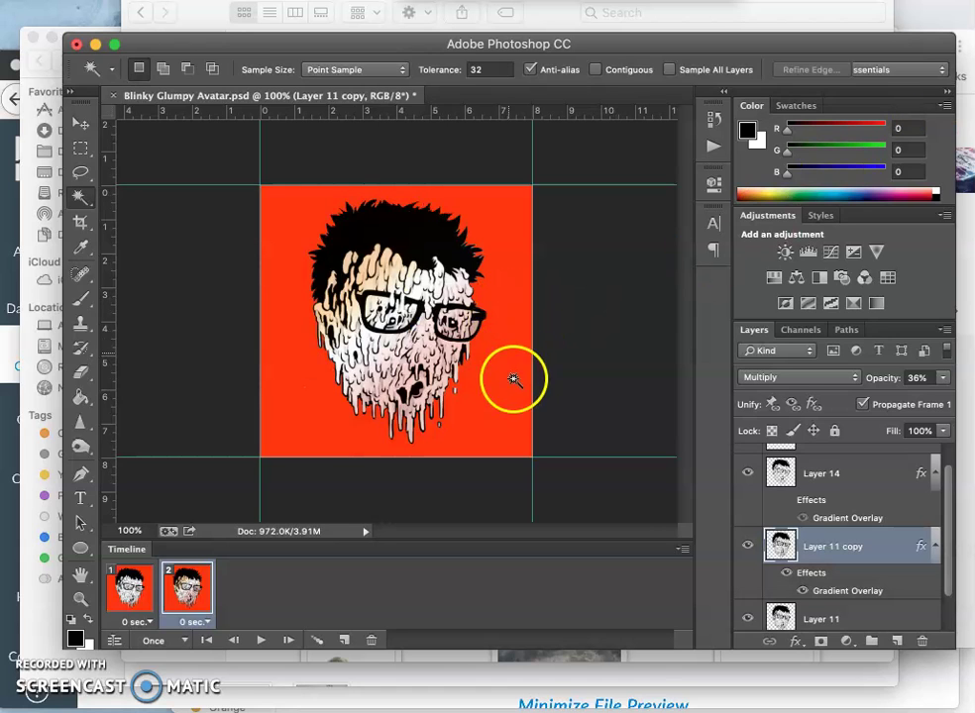
Compare frames 1 and 2 for the new tint and play the animation preview.
left_click(132, 590)
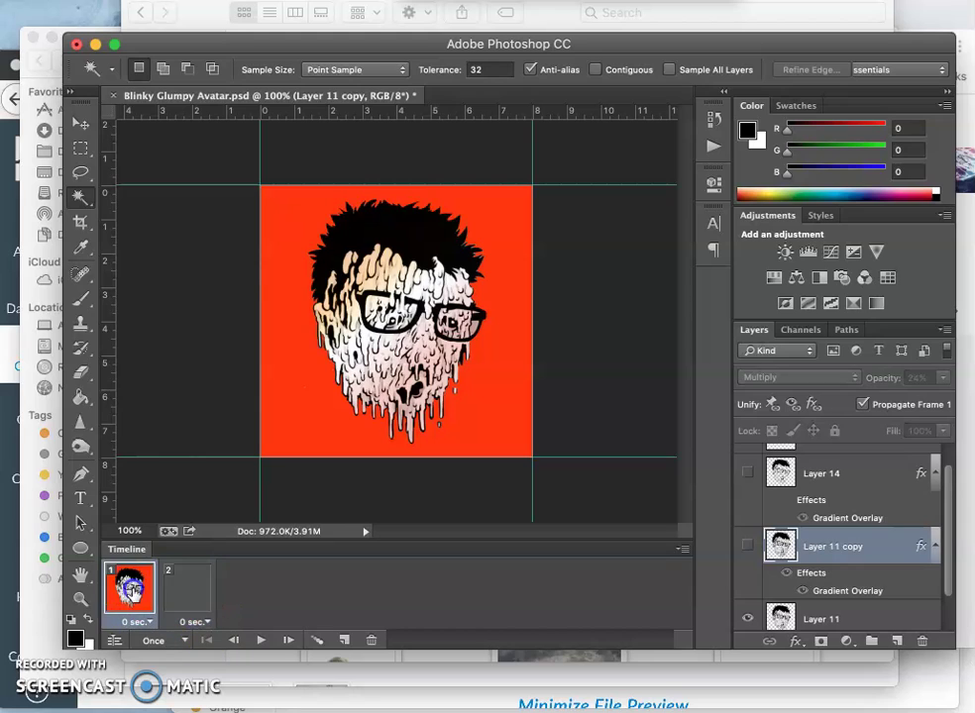
left_click(178, 585)
left_click(117, 580)
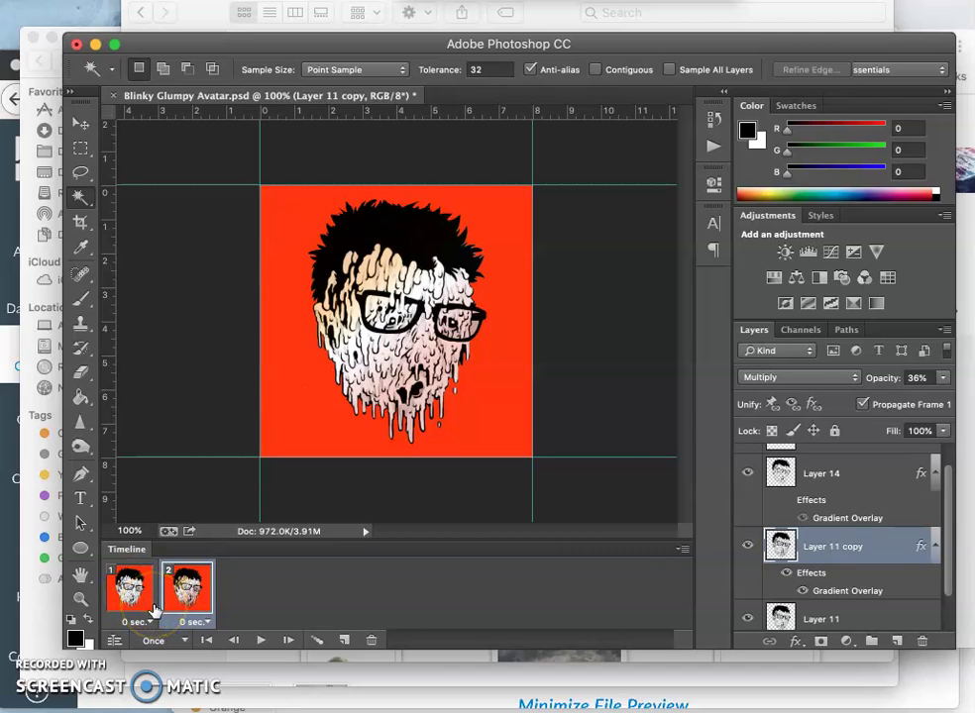
left_click(188, 587)
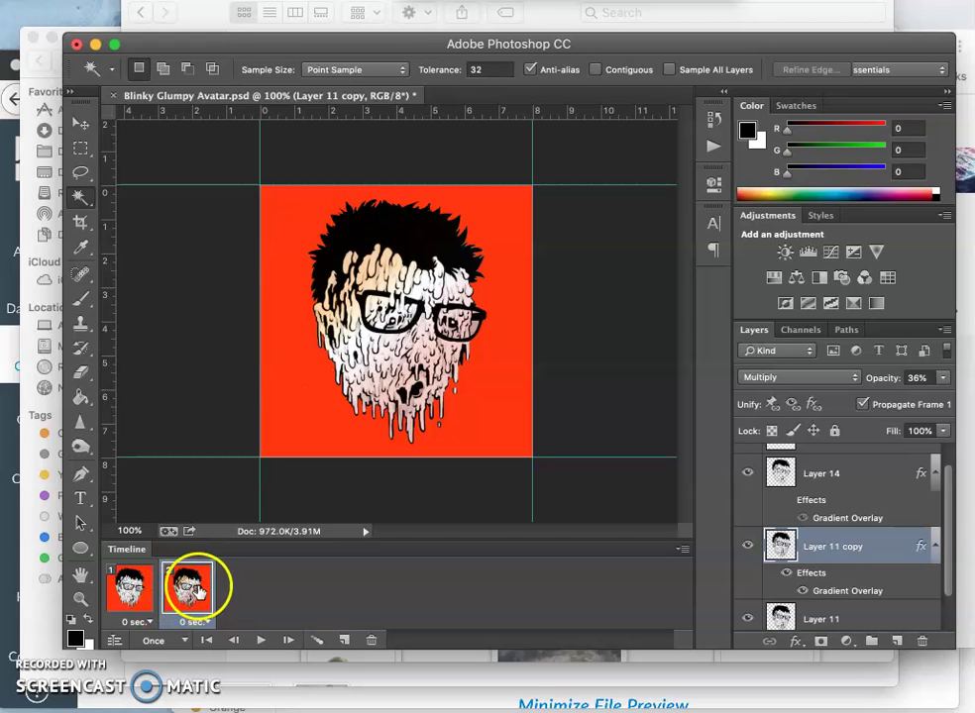
left_click(426, 39)
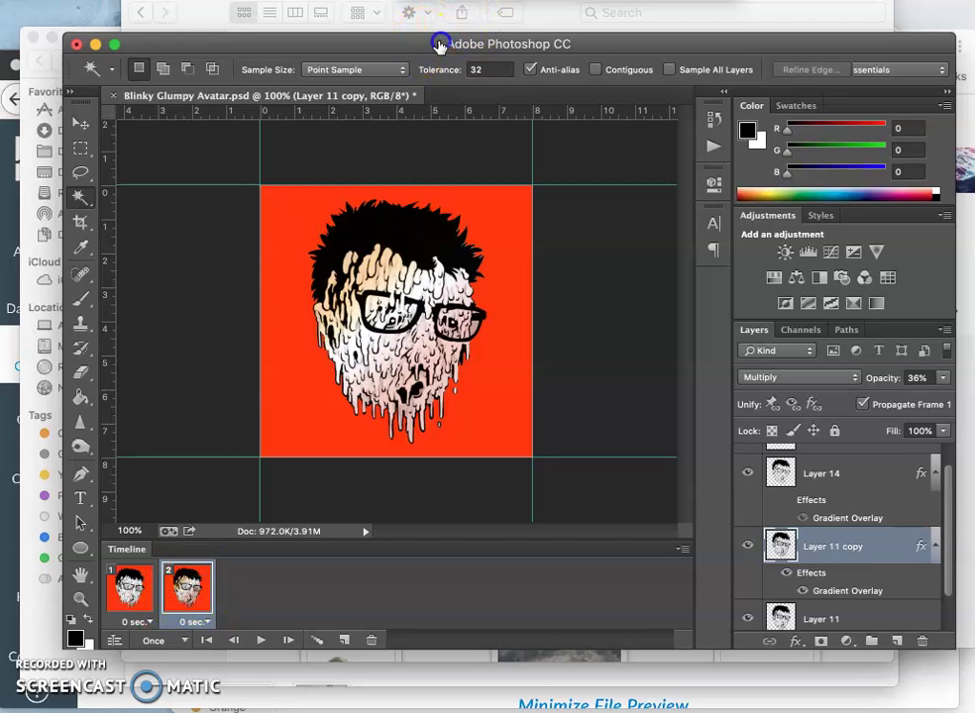
key("space")
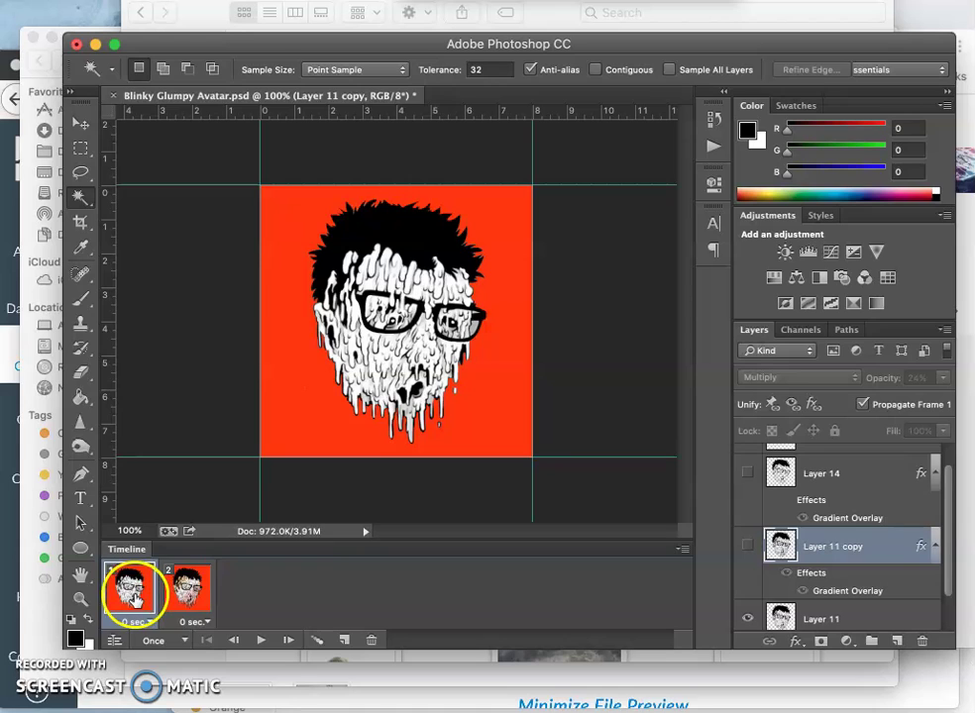
Flip between frames 1 and 2, then select both frames together.
left_click(176, 589)
left_click(187, 591)
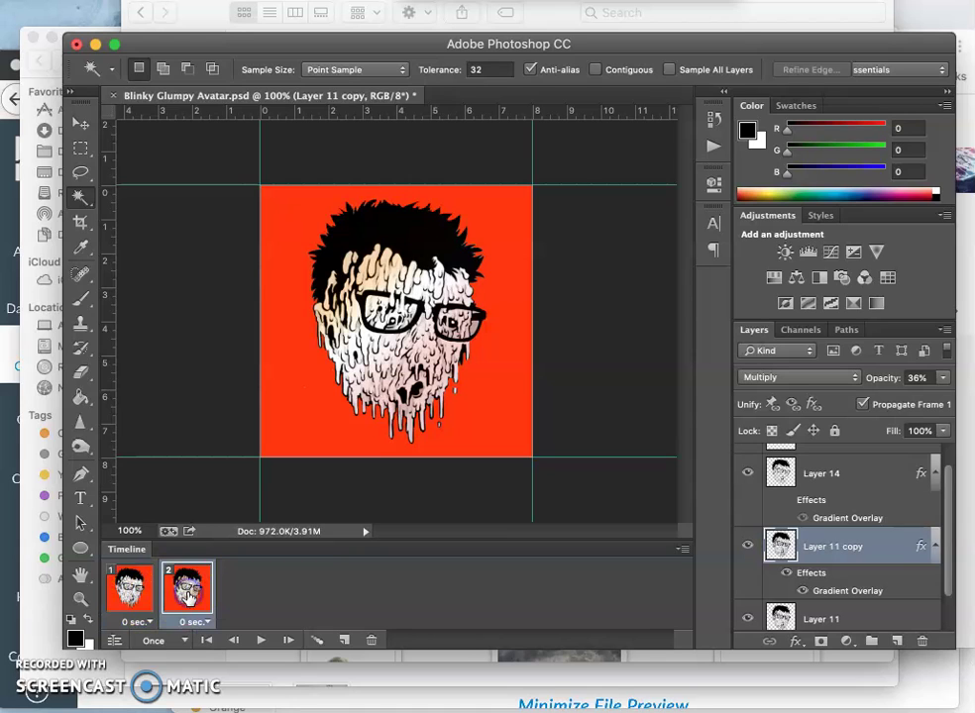
left_click(127, 592)
left_click(187, 591)
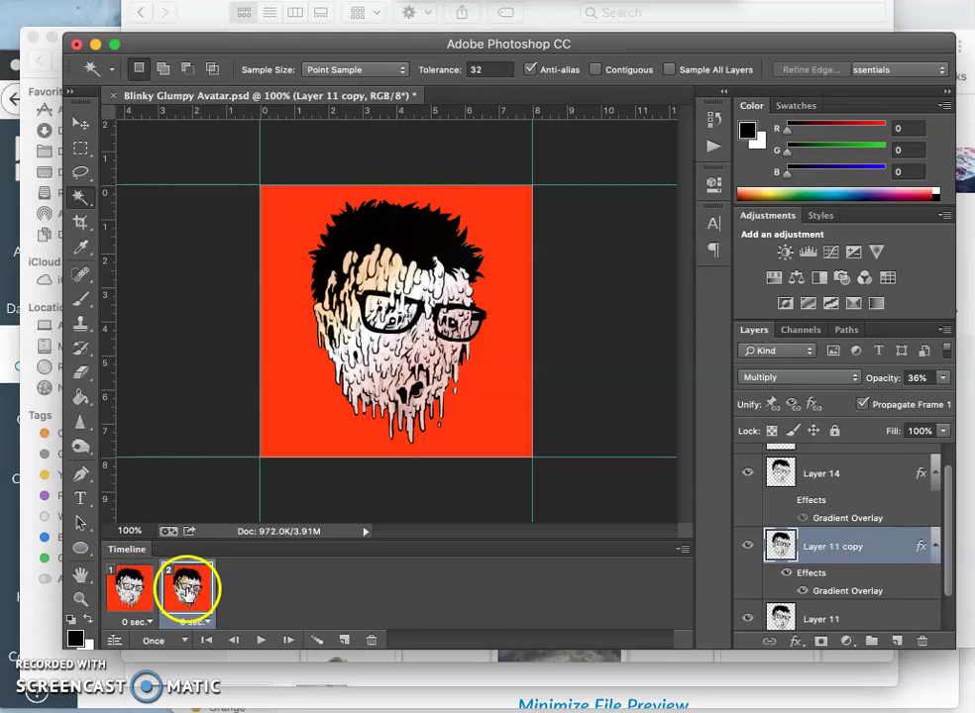
left_click(134, 590, "shift")
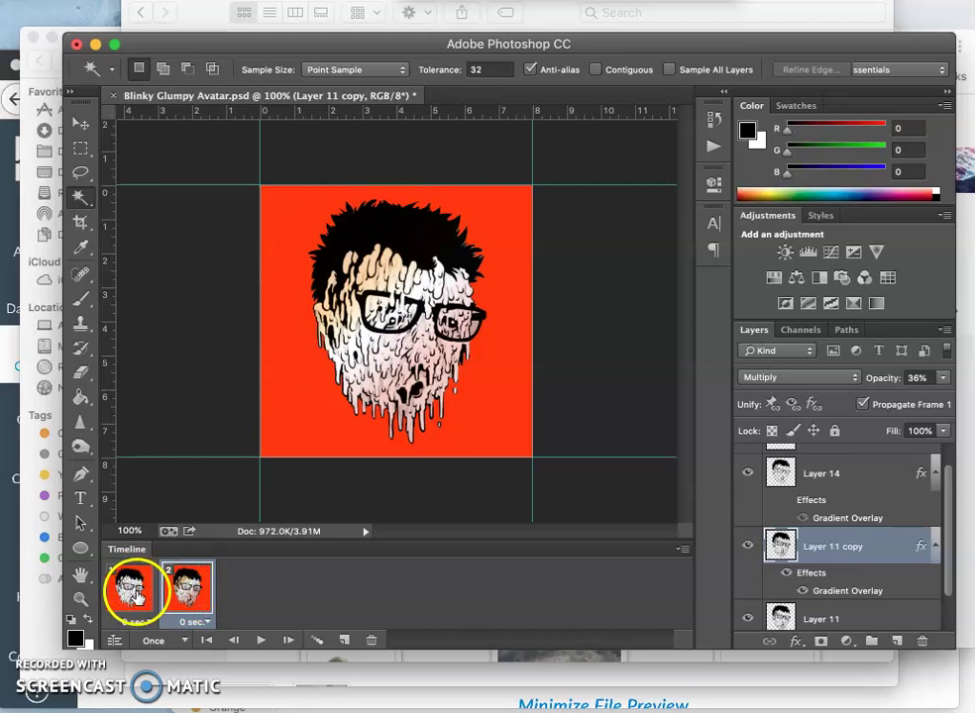
Tween between the two selected frames, adding 5 frames across all layers.
left_click(319, 645)
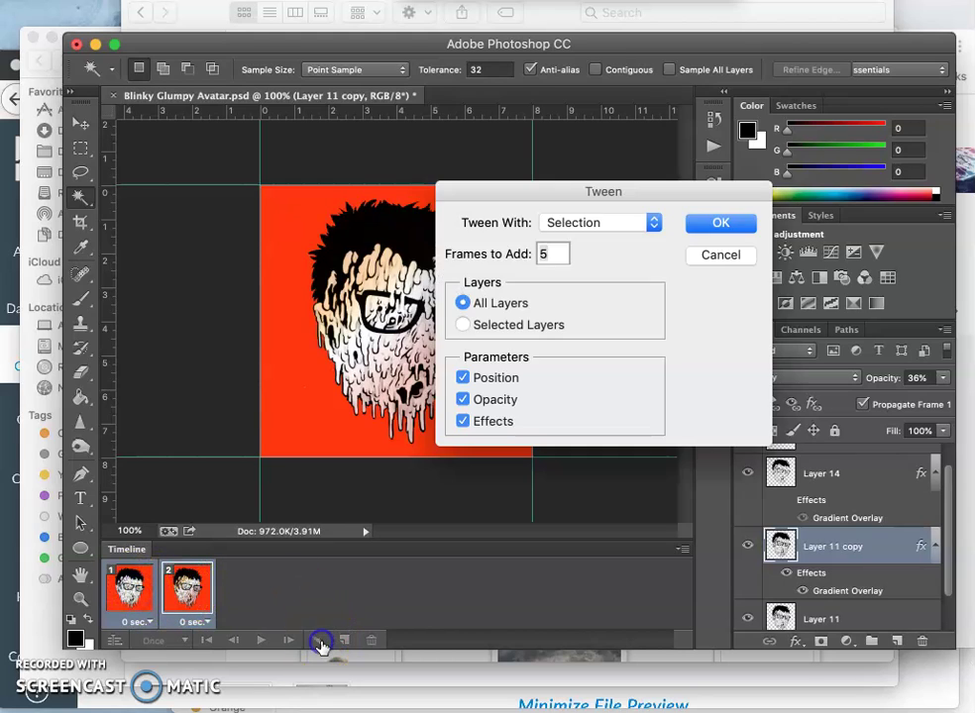
left_click(696, 224)
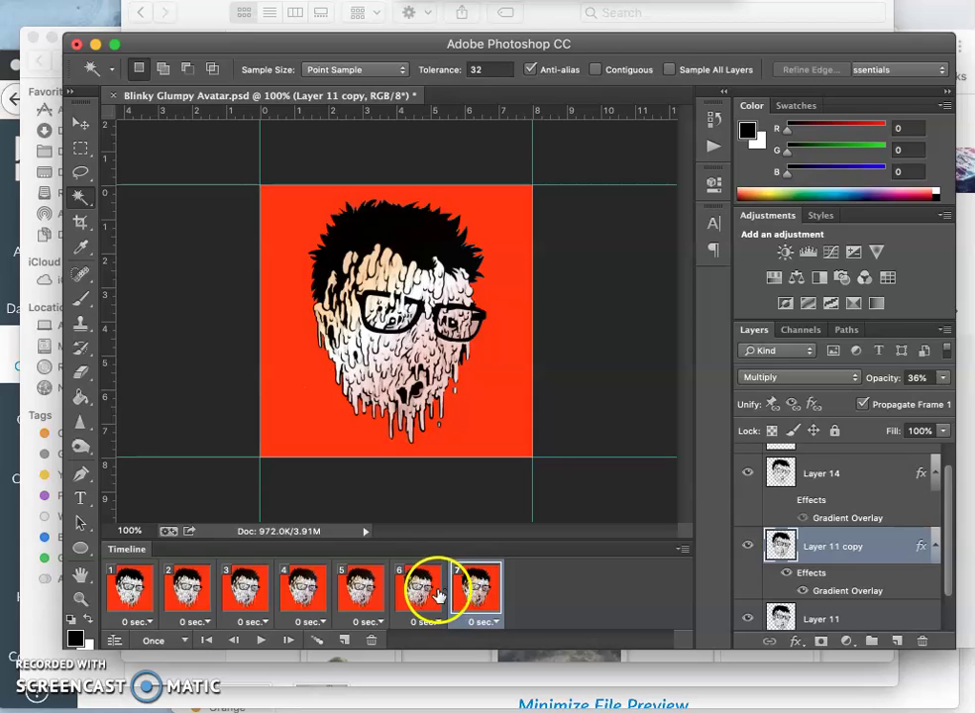
Step through frames 1 to 7 checking overlay opacity rising 6% to 36%, then play the animation.
left_click(129, 586)
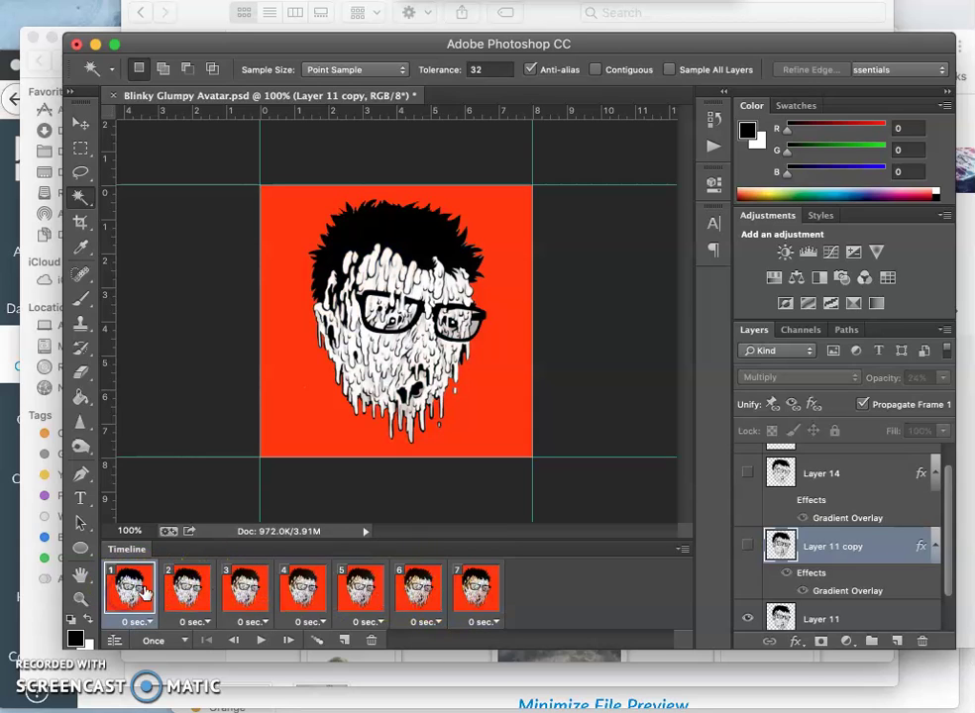
left_click(186, 586)
left_click(245, 584)
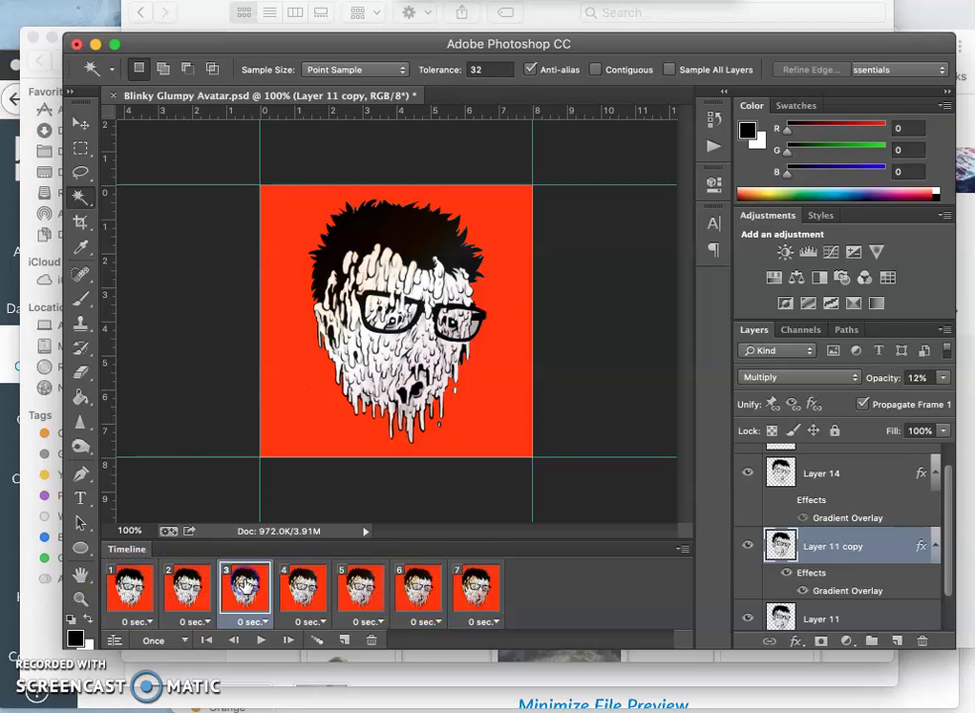
left_click(305, 584)
left_click(352, 590)
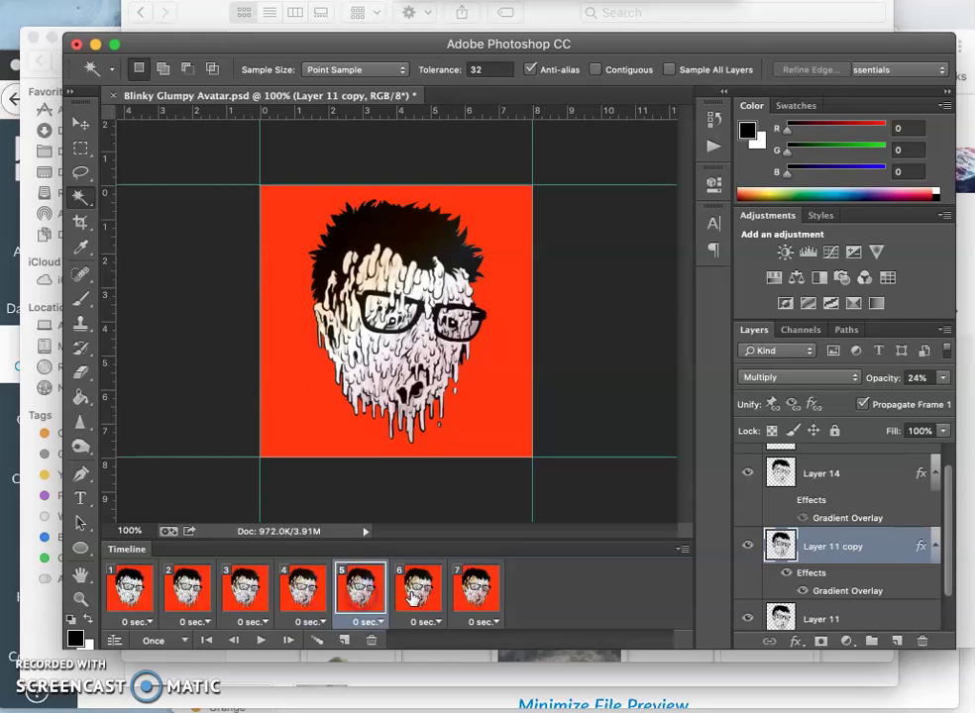
left_click(408, 590)
left_click(460, 594)
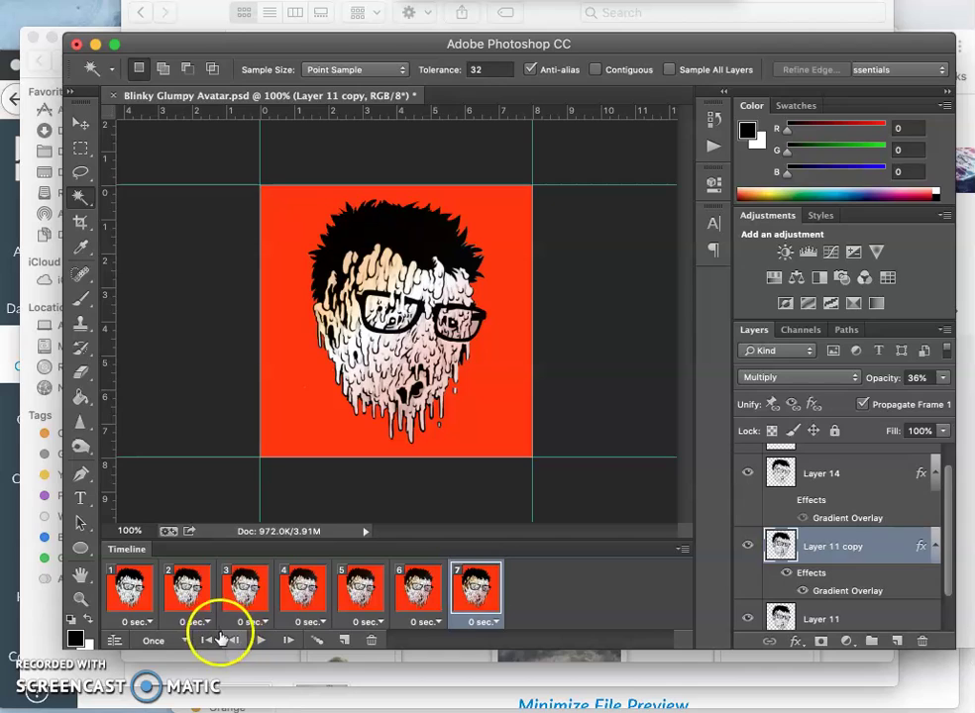
left_click(260, 640)
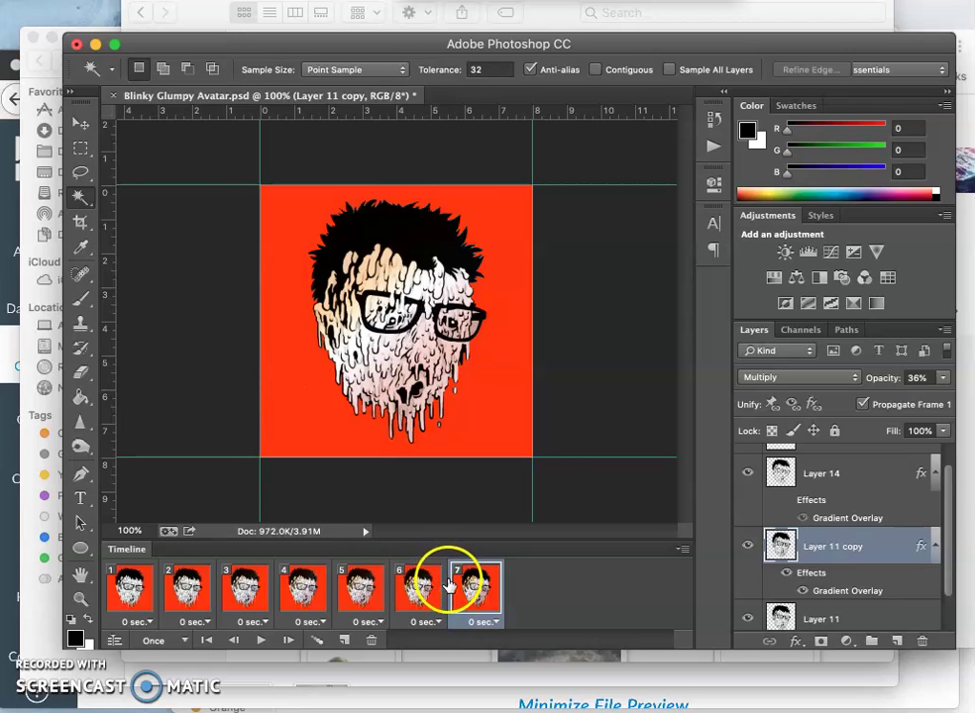
Give frame 1 a custom 0.3-second delay.
left_click(146, 619)
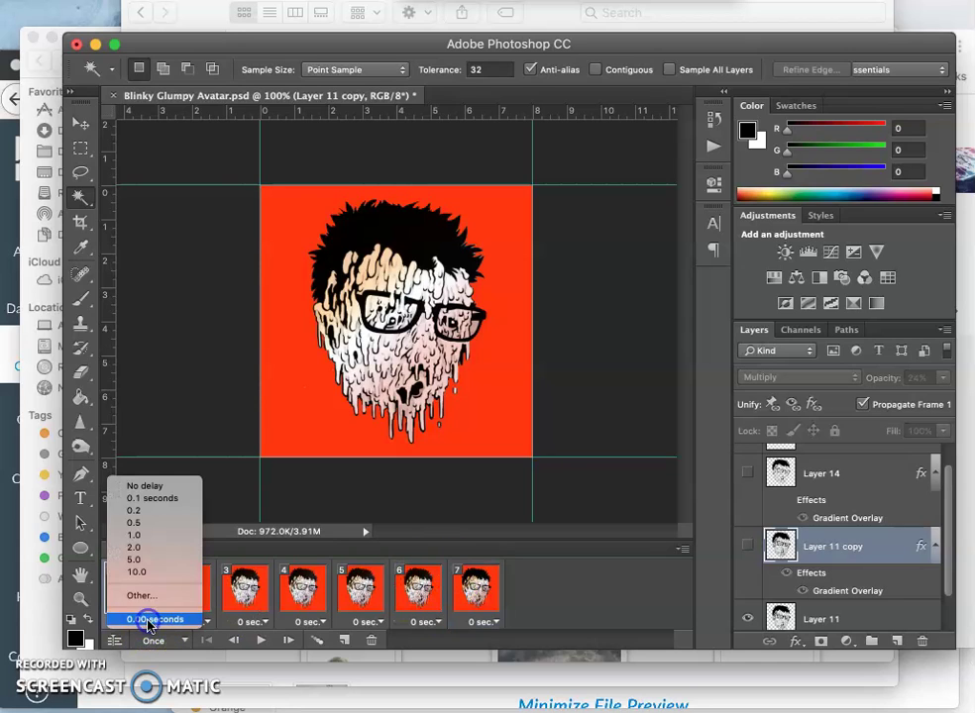
left_click(138, 596)
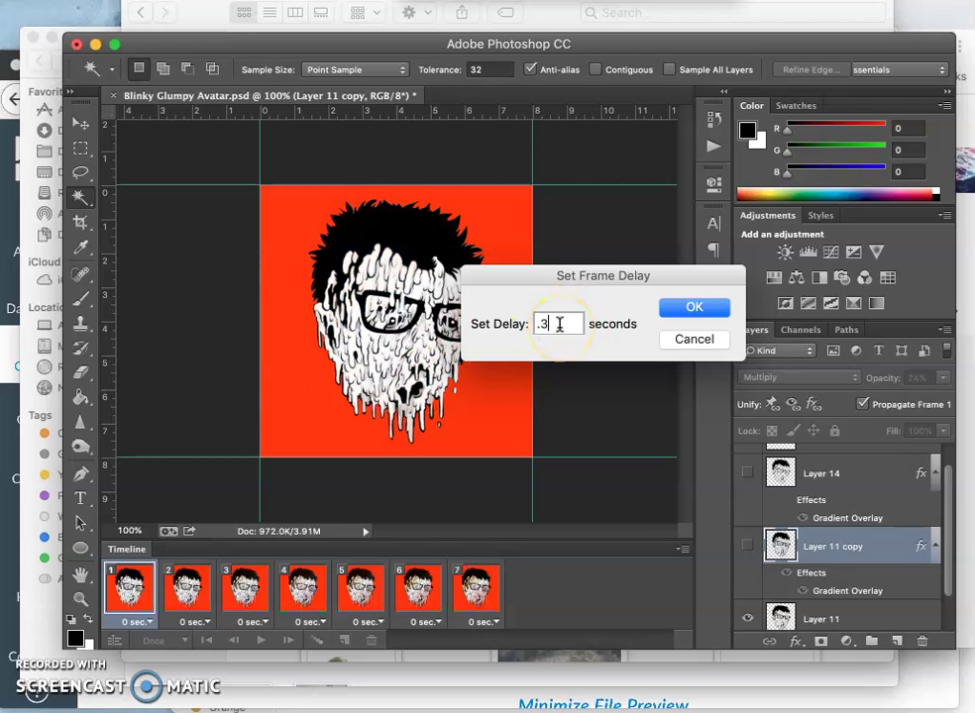
left_click(667, 307)
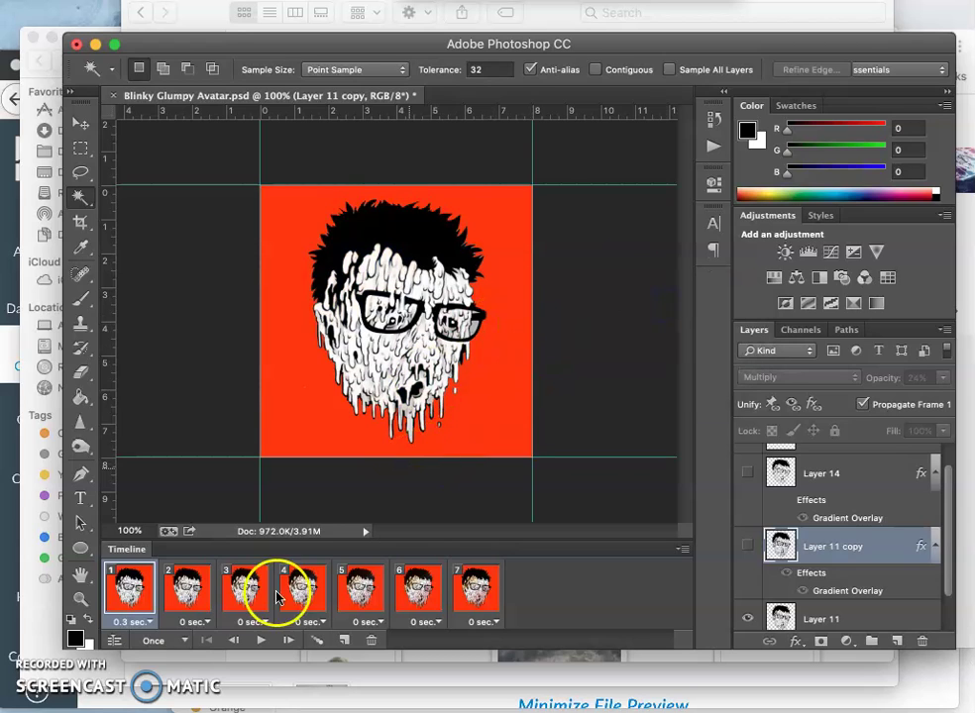
Select frames 1 through 7 and set them all to a 0.3-second delay.
left_click(130, 594)
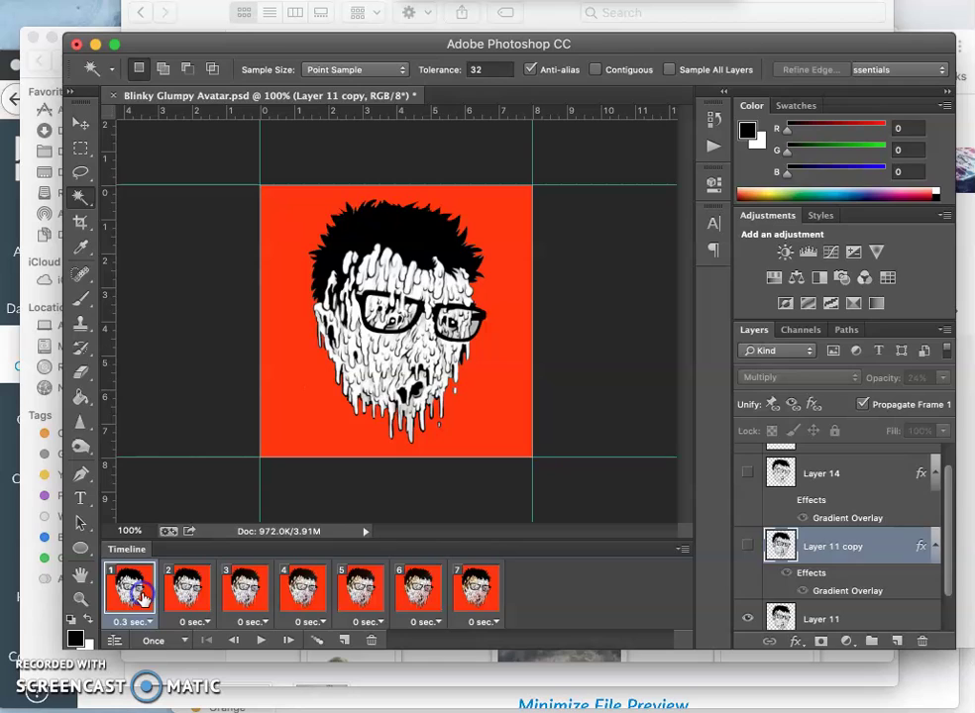
left_click(478, 594, "shift")
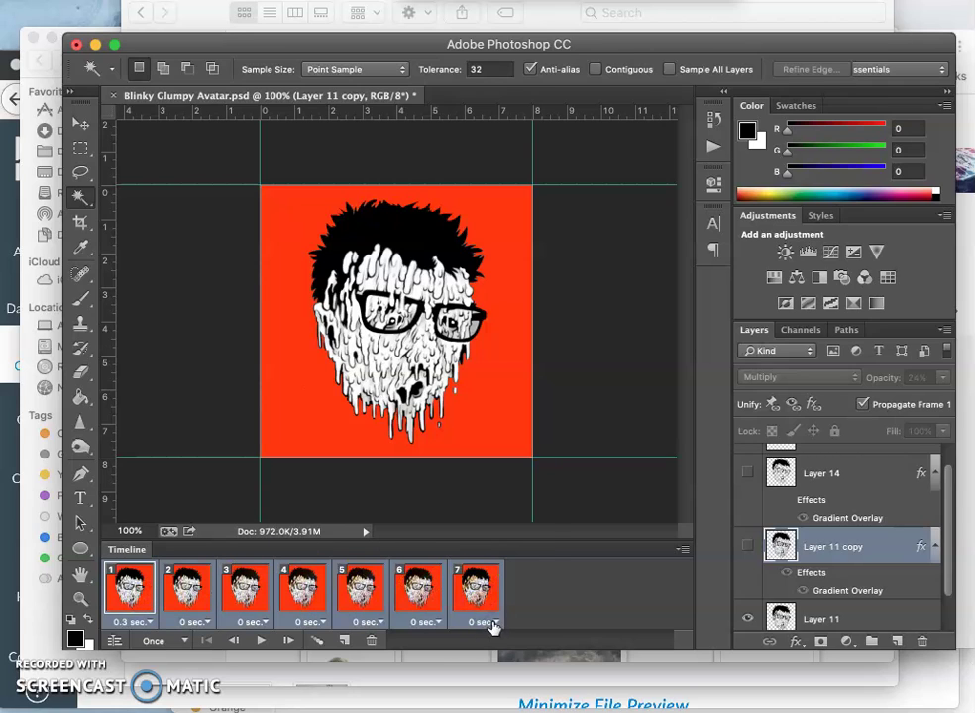
left_click(492, 624)
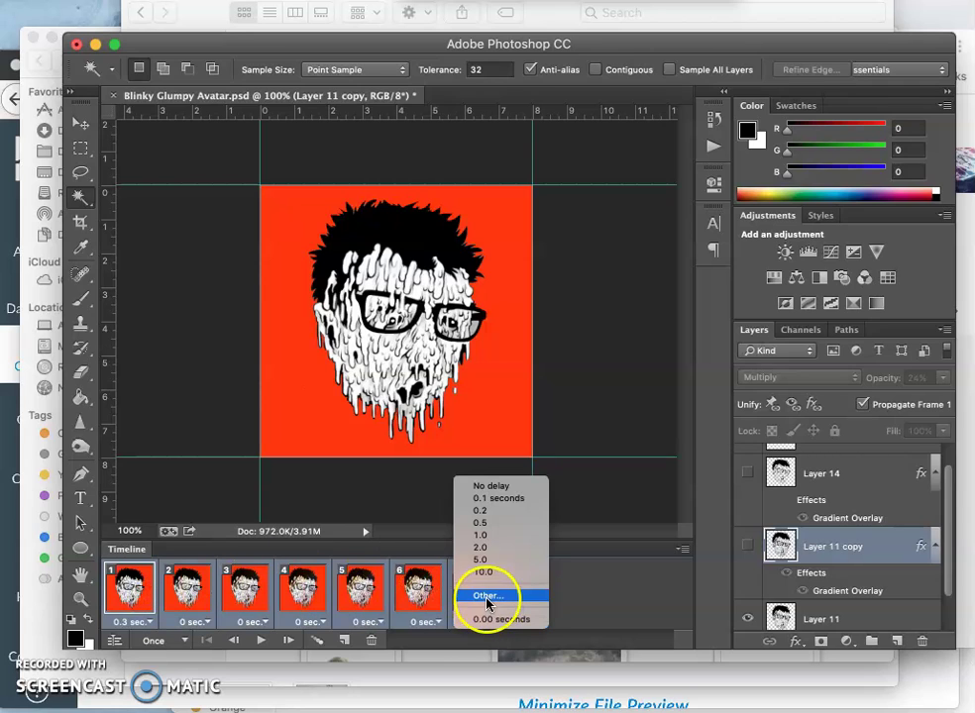
left_click(487, 597)
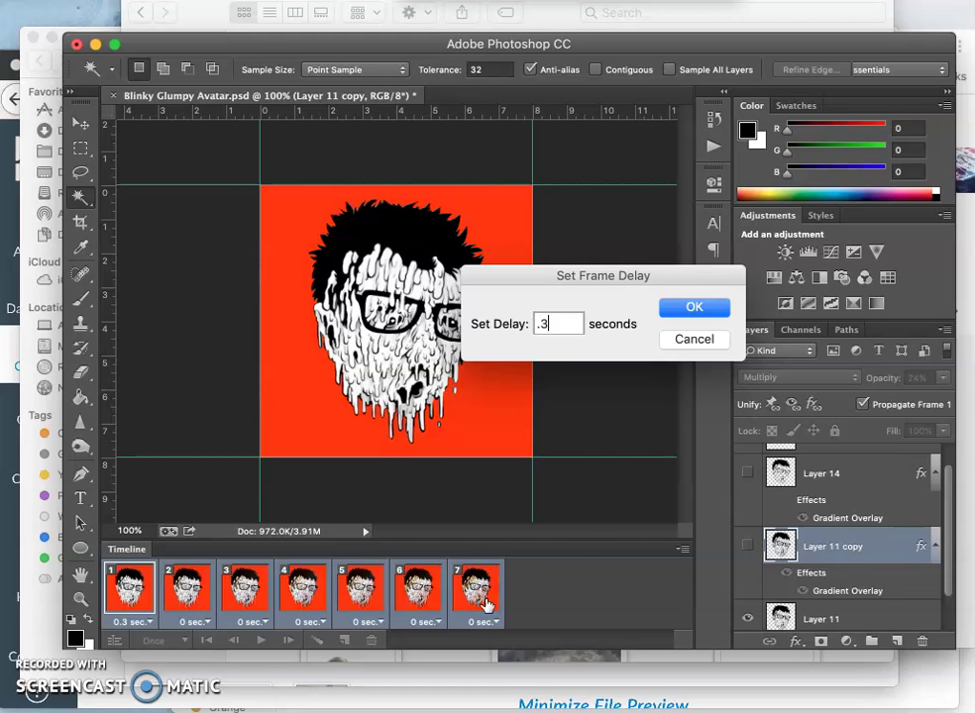
left_click(683, 310)
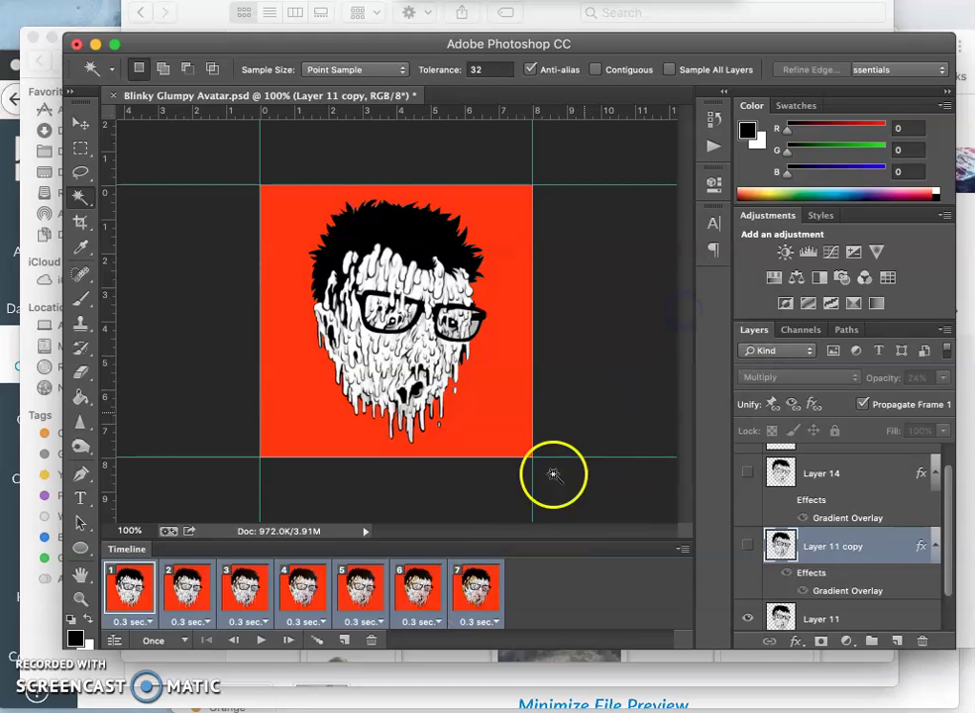
left_click(365, 604)
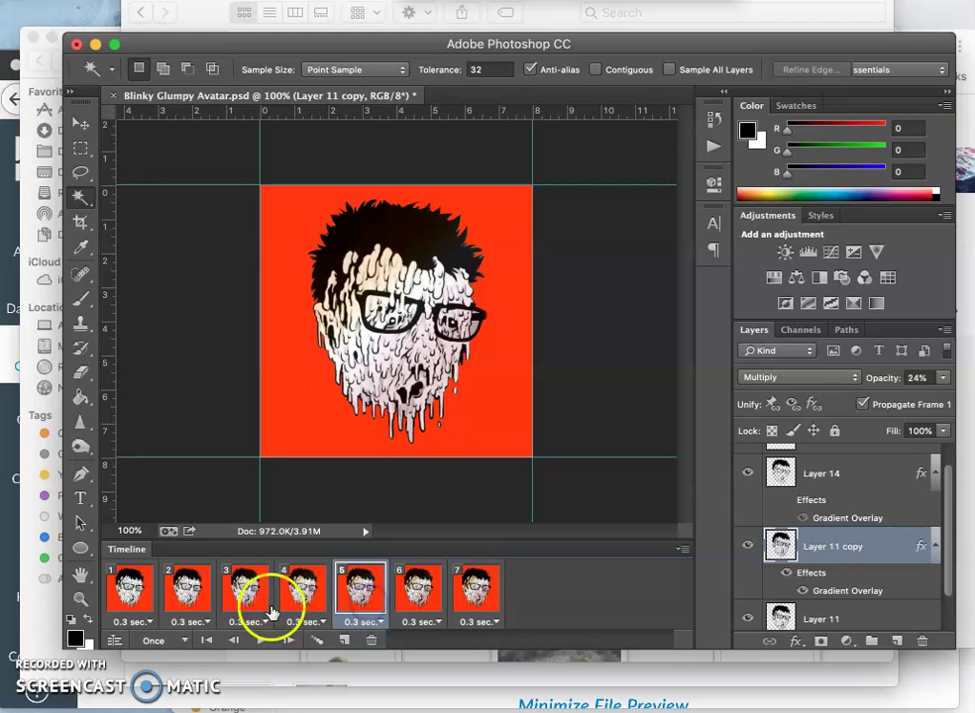
Set the animation to loop Forever, then play and stop a preview.
left_click(188, 602)
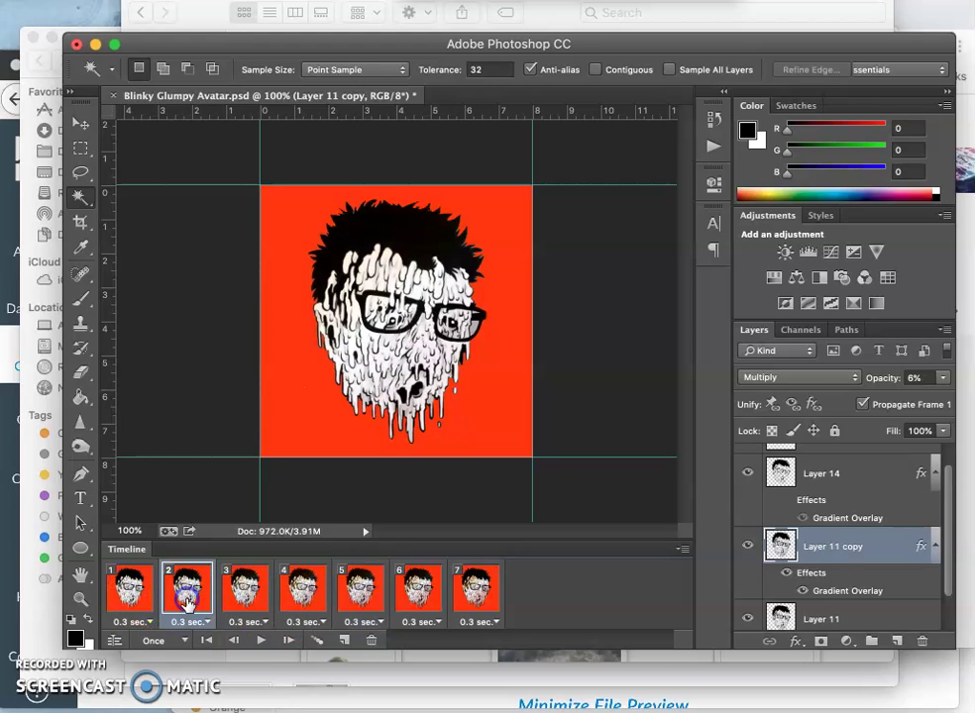
left_click(132, 594)
left_click(157, 640)
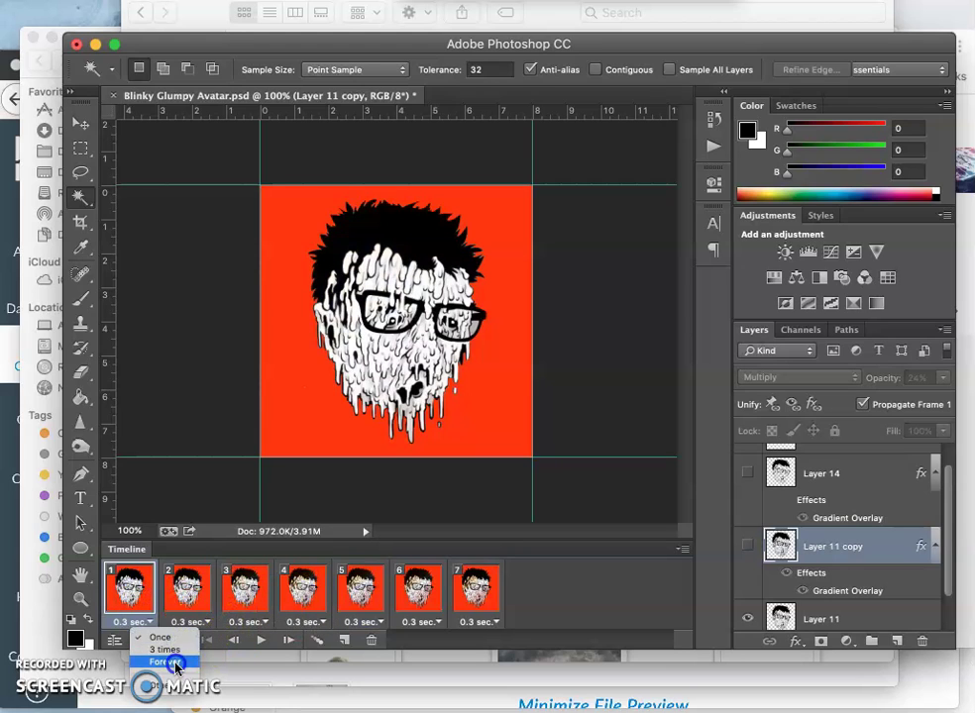
left_click(165, 662)
left_click(261, 640)
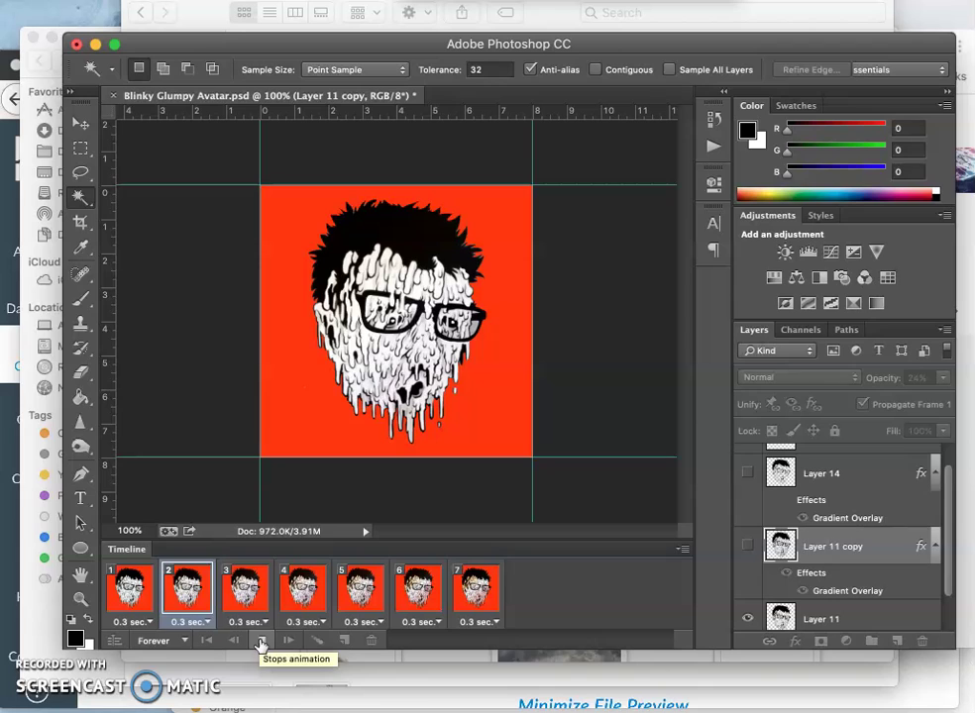
left_click(261, 642)
Set frames 2–6 to a 0.1-second delay and replay the animation.
mouse_move(188, 595)
left_mouse_down()
mouse_move(276, 572)
mouse_move(421, 591)
left_mouse_up()
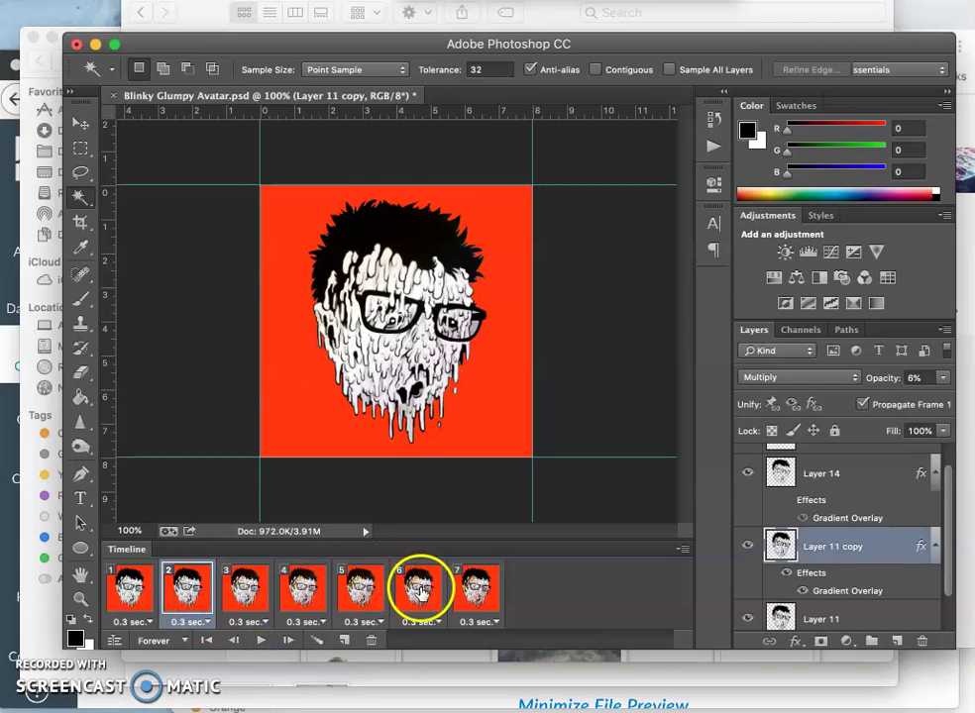
left_click(421, 591, "shift")
left_click(434, 622)
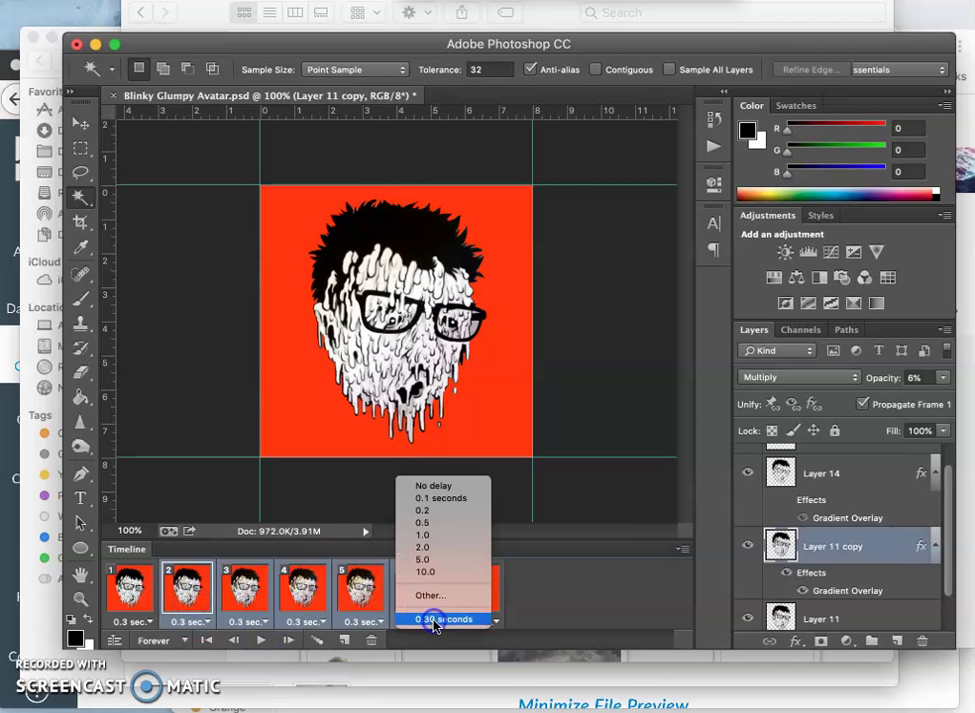
left_click(428, 499)
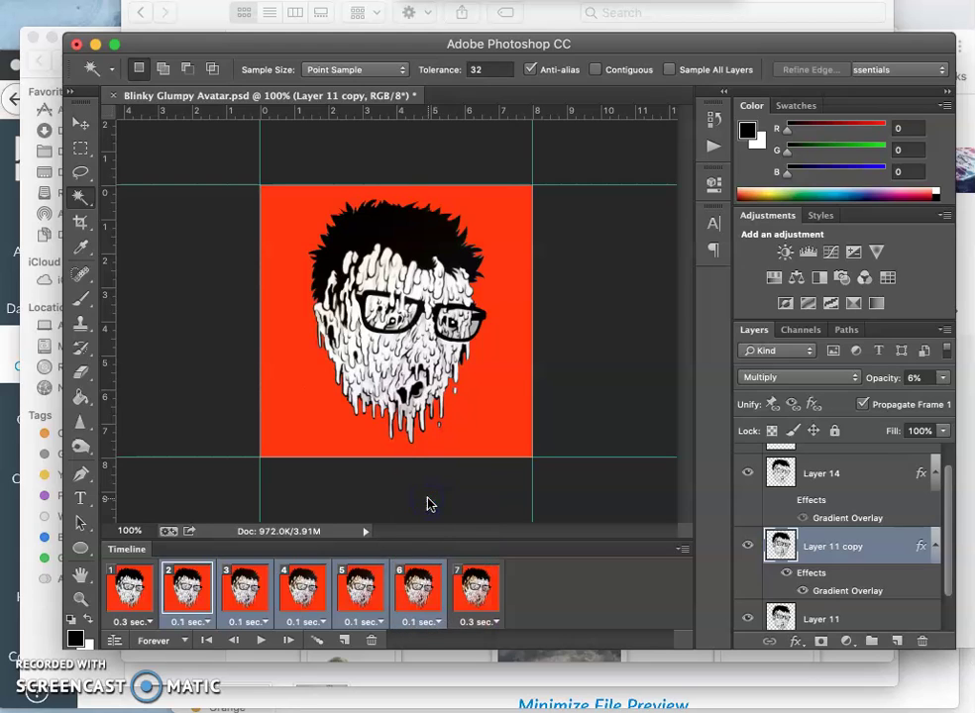
left_click(127, 593)
left_click(260, 639)
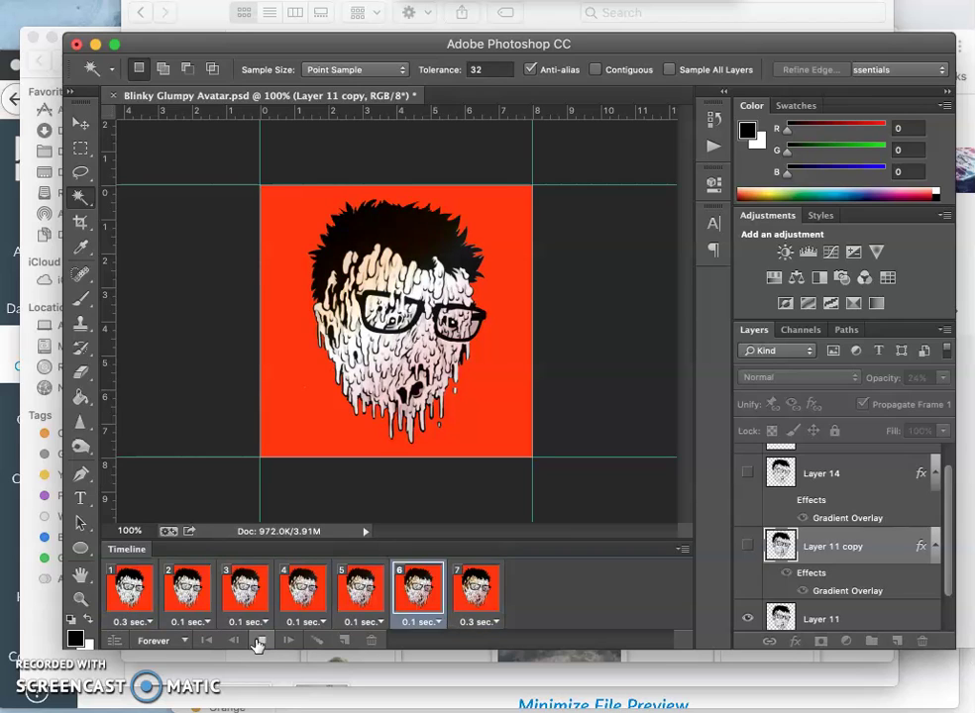
Stop playback and compare layer visibility across frames 1–3.
left_click(258, 642)
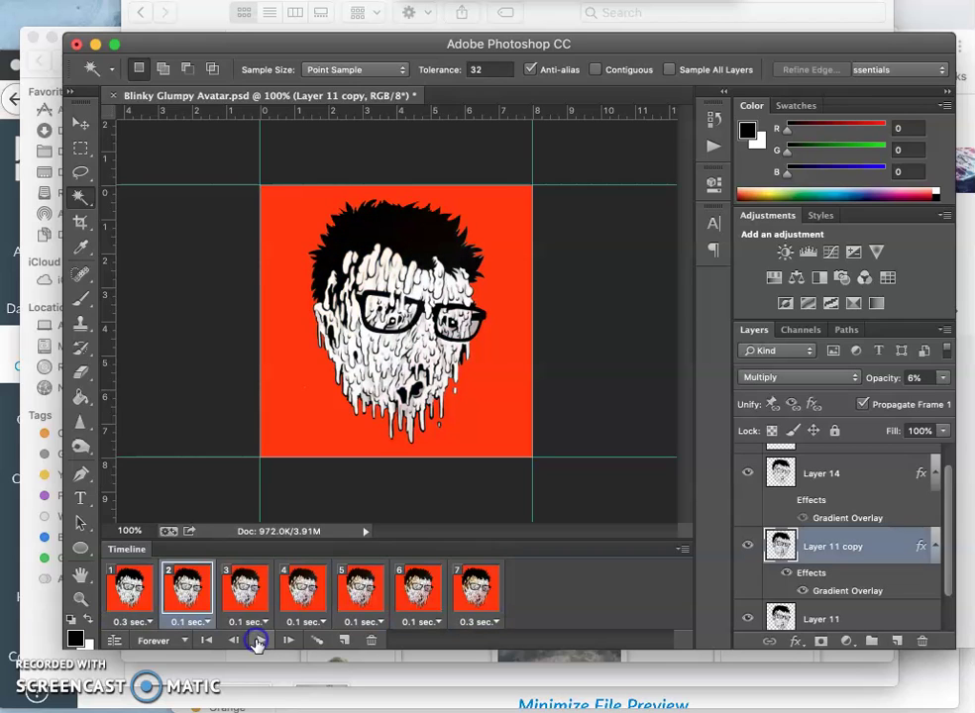
left_click(134, 592)
left_click(198, 588)
left_click(244, 590)
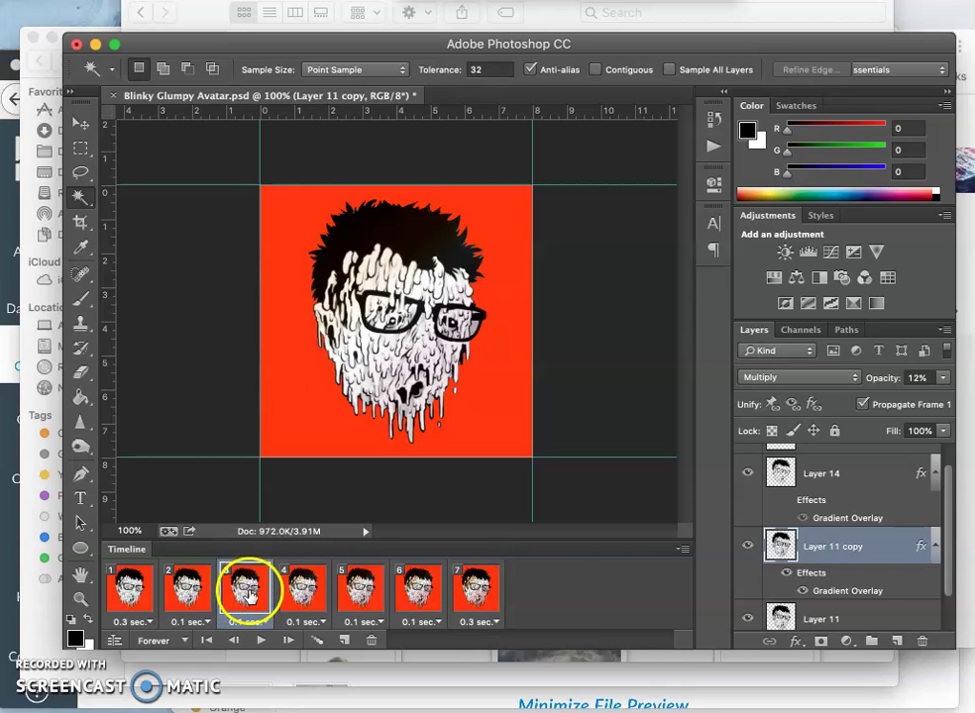
scroll(854, 545, "up", 1)
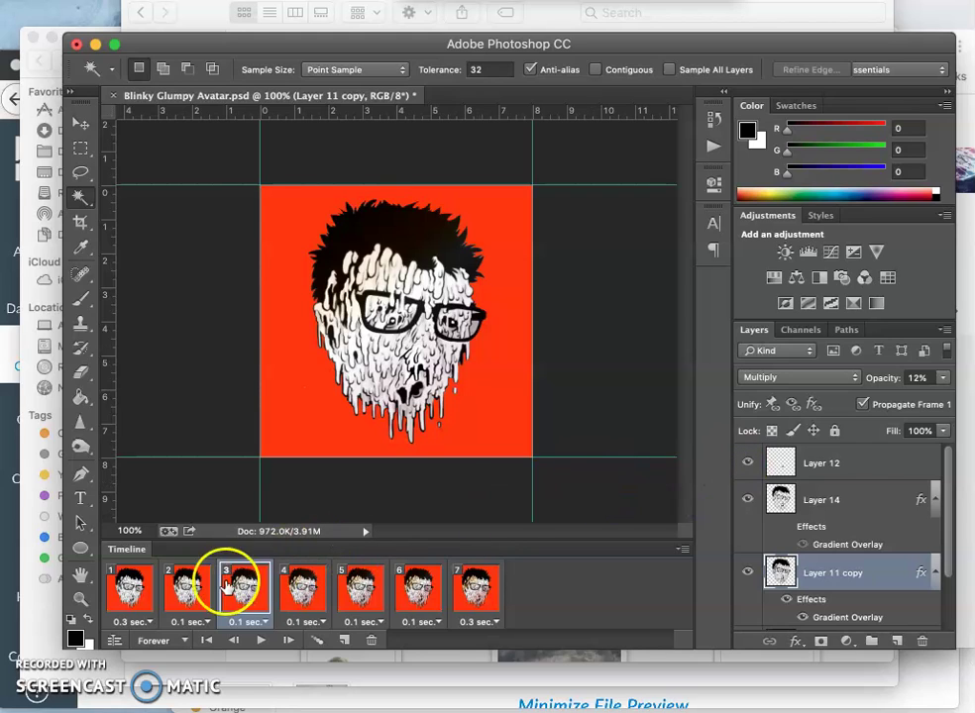
left_click(188, 586)
left_click(134, 589)
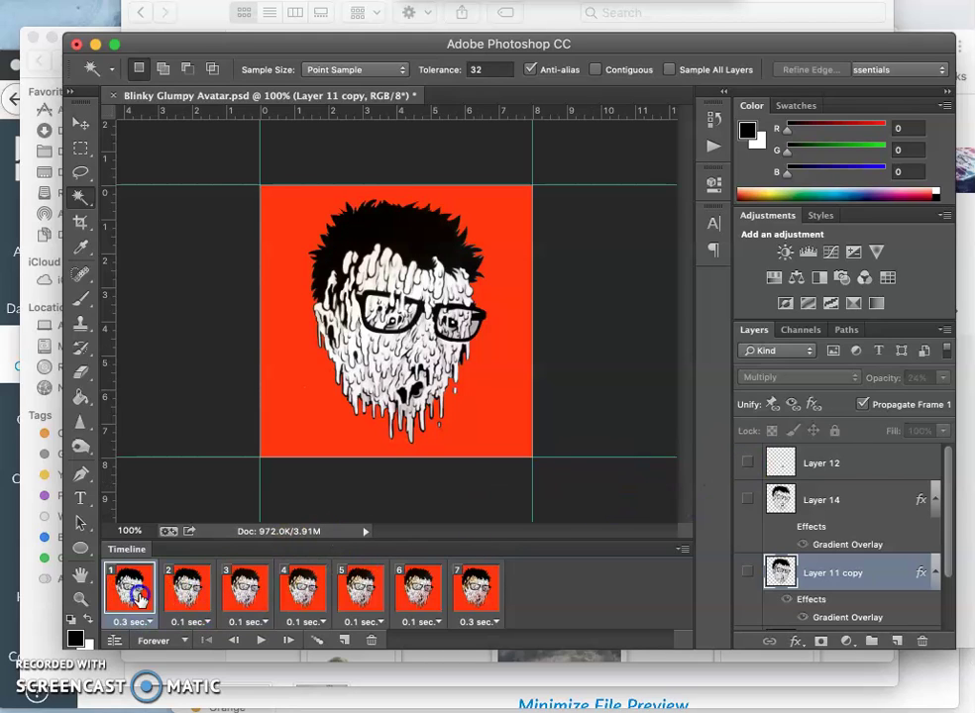
Step through frames 2–5, then turn on Layer 12 in frame 6.
left_click(187, 589)
left_click(244, 588)
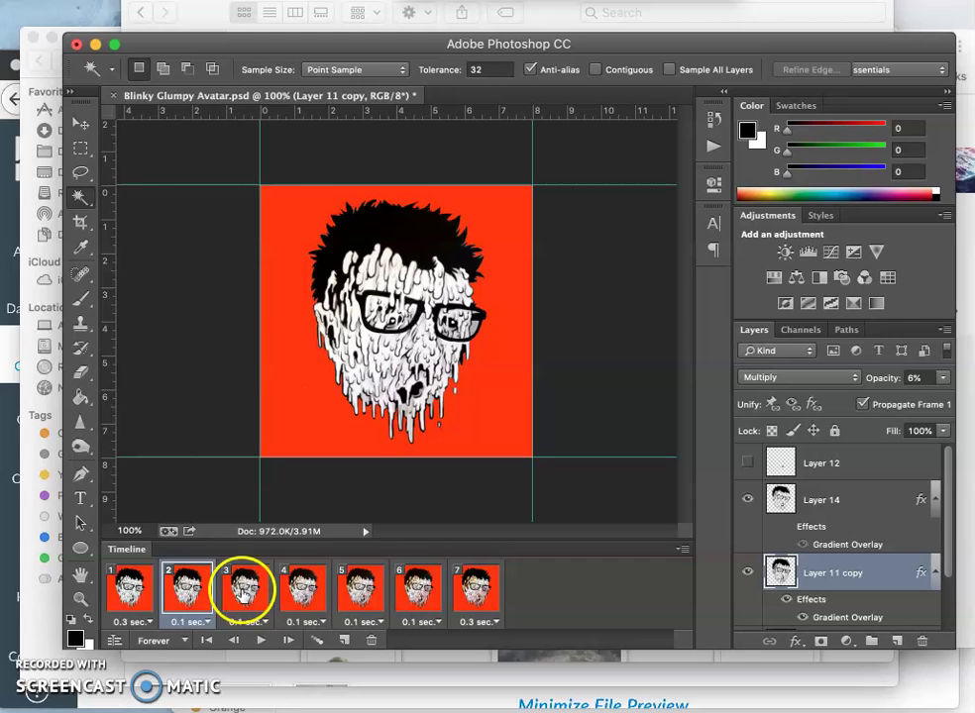
left_click(302, 588)
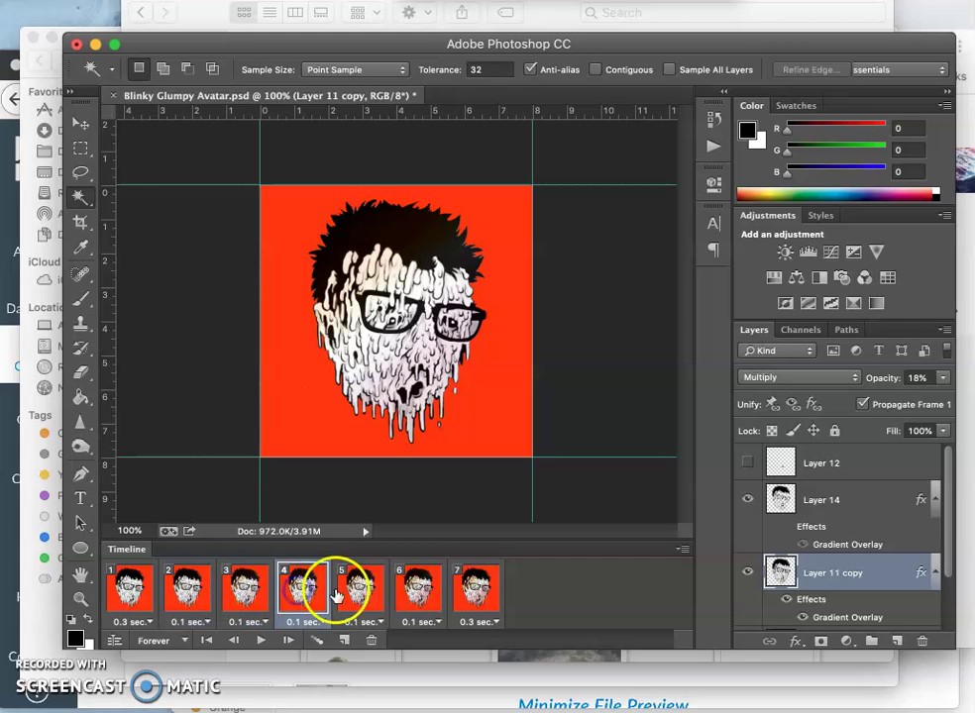
left_click(360, 588)
left_click(404, 592)
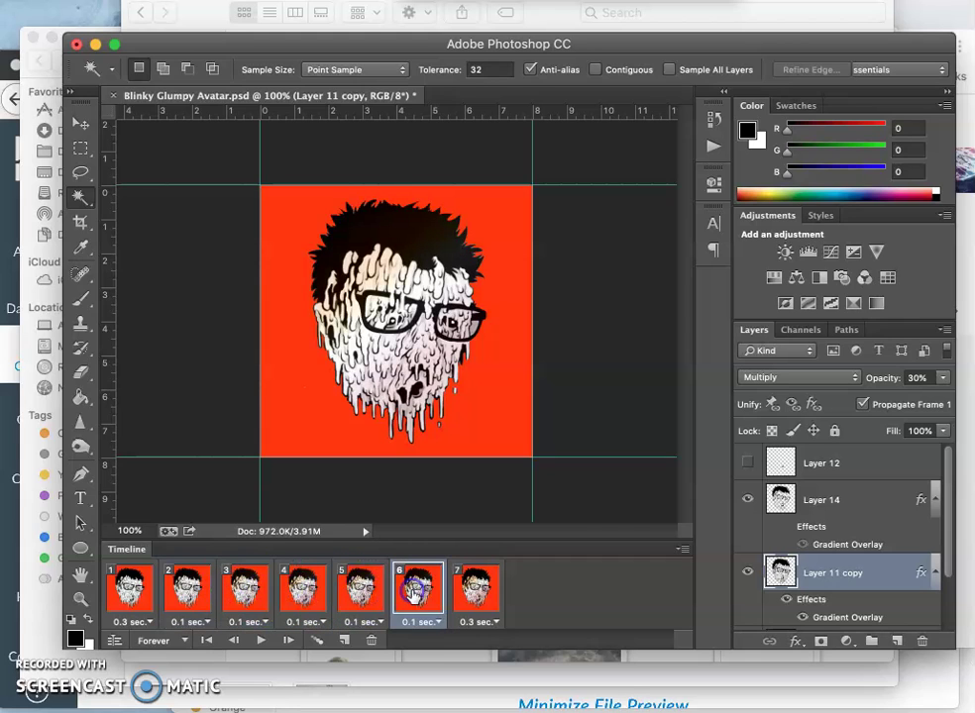
left_click(749, 463)
left_click(479, 589)
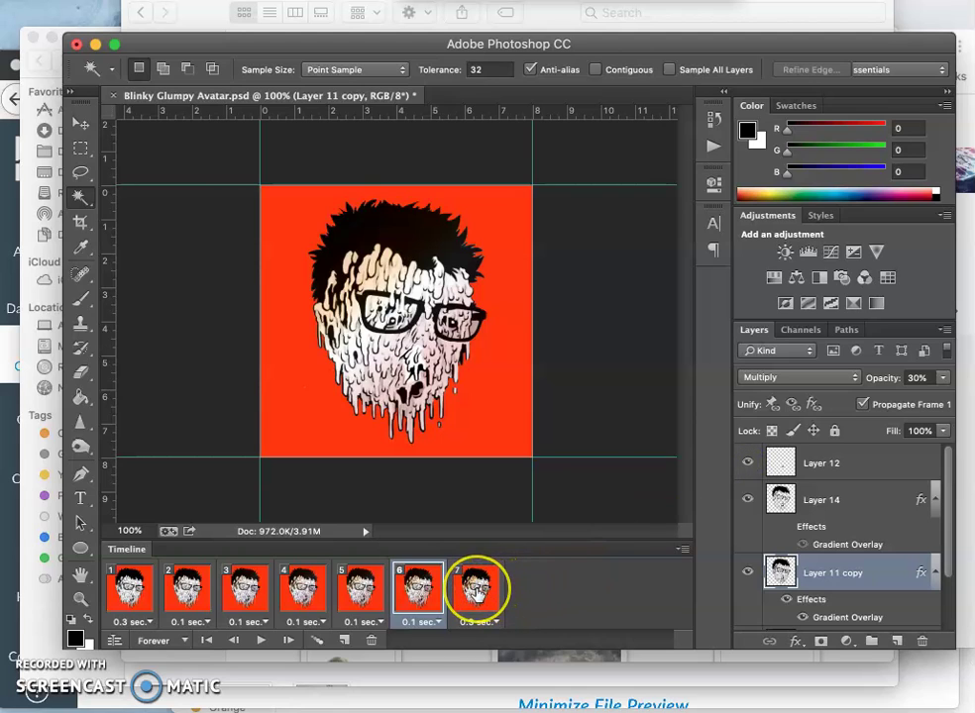
Set Layer 12's blend mode to Lighten in frame 6.
mouse_move(804, 454)
left_mouse_down()
mouse_move(782, 480)
mouse_move(814, 503)
mouse_move(820, 467)
left_mouse_up()
left_click(820, 466)
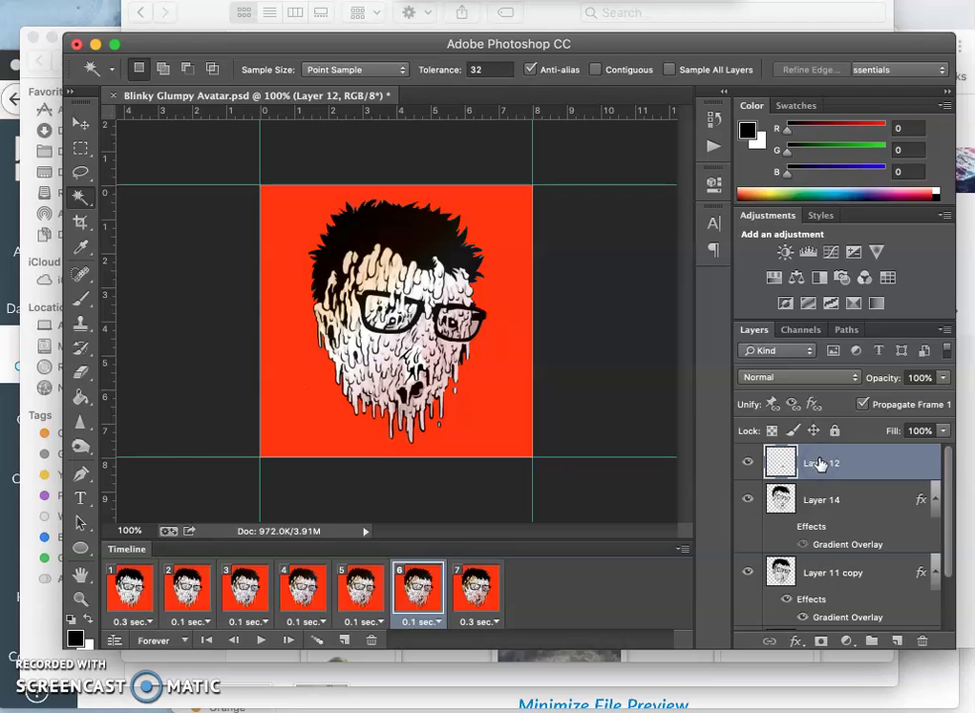
left_click(816, 430)
left_click(798, 381)
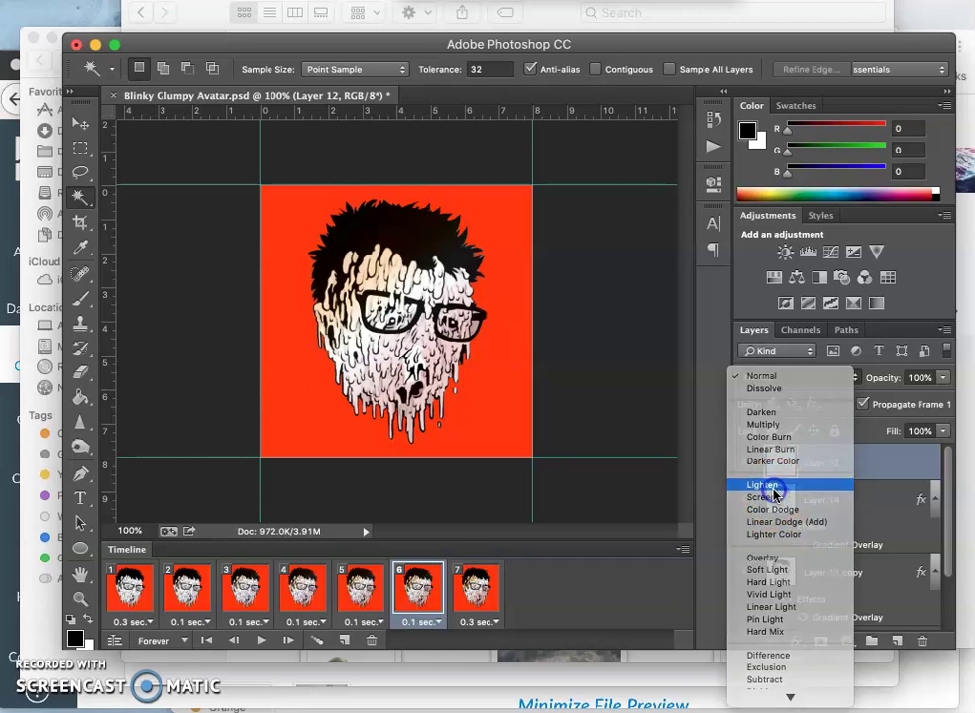
left_click(772, 488)
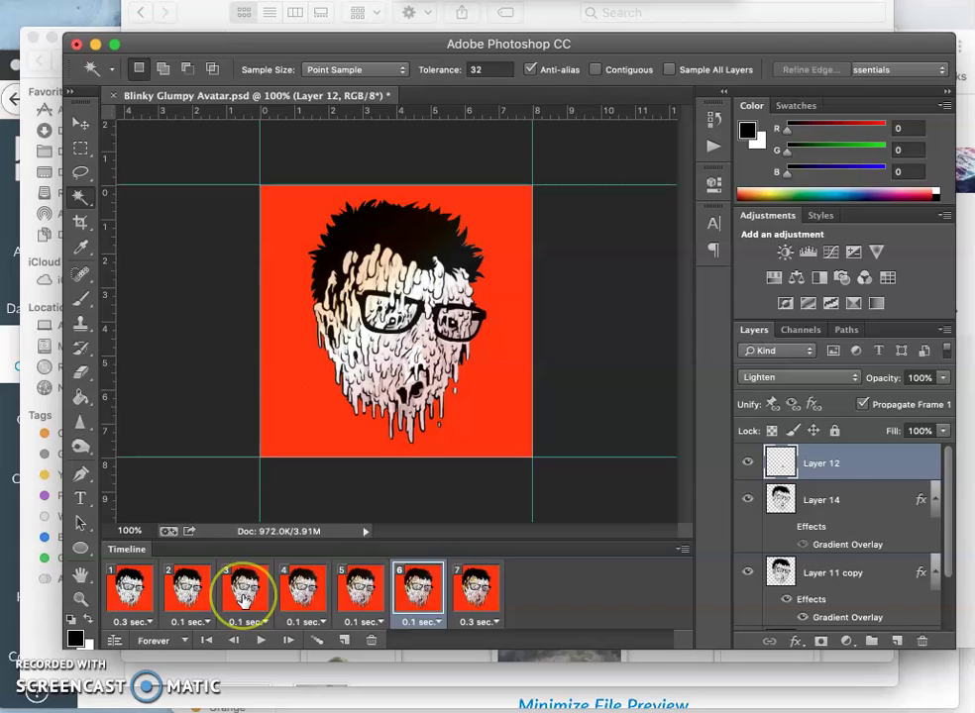
Check frames 5 and 6, then toggle Layer 12 off and back on in frame 3.
left_click(354, 594)
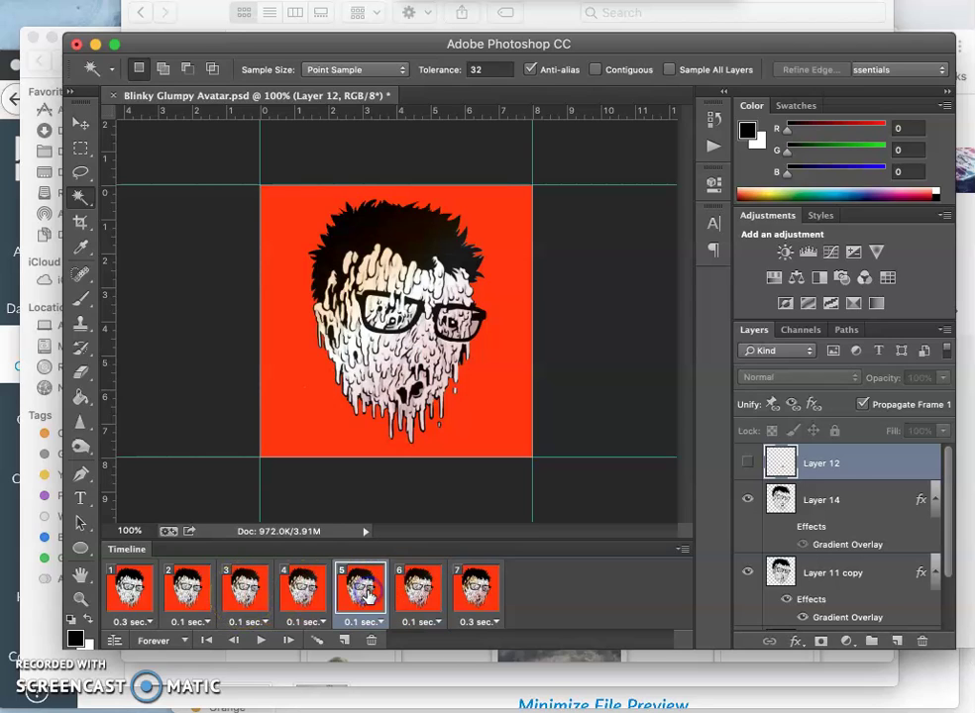
left_click(417, 592)
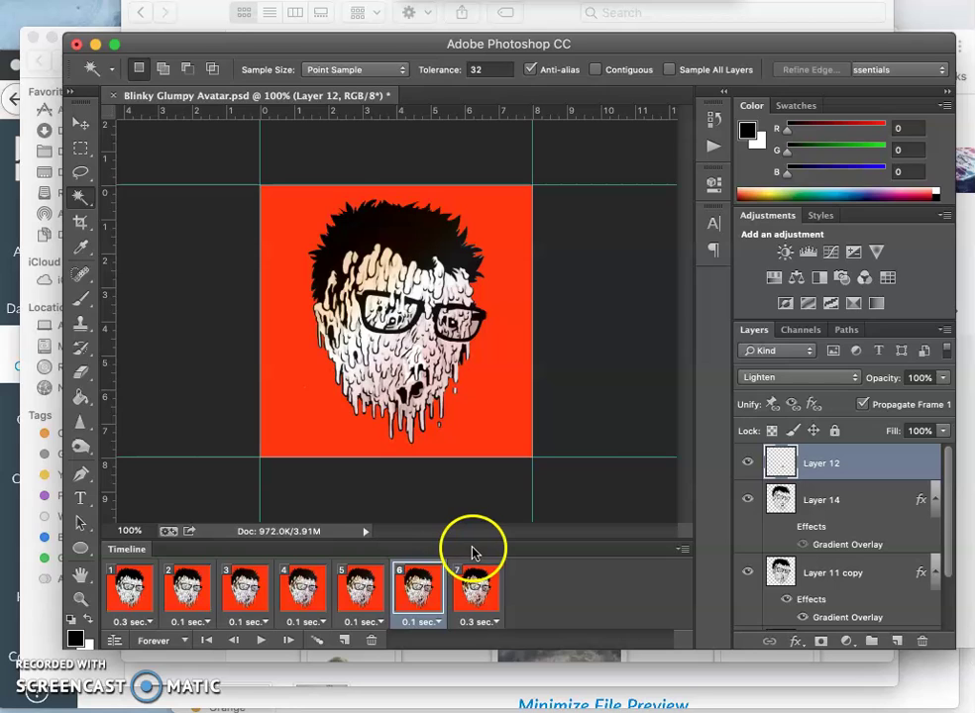
left_click(252, 589)
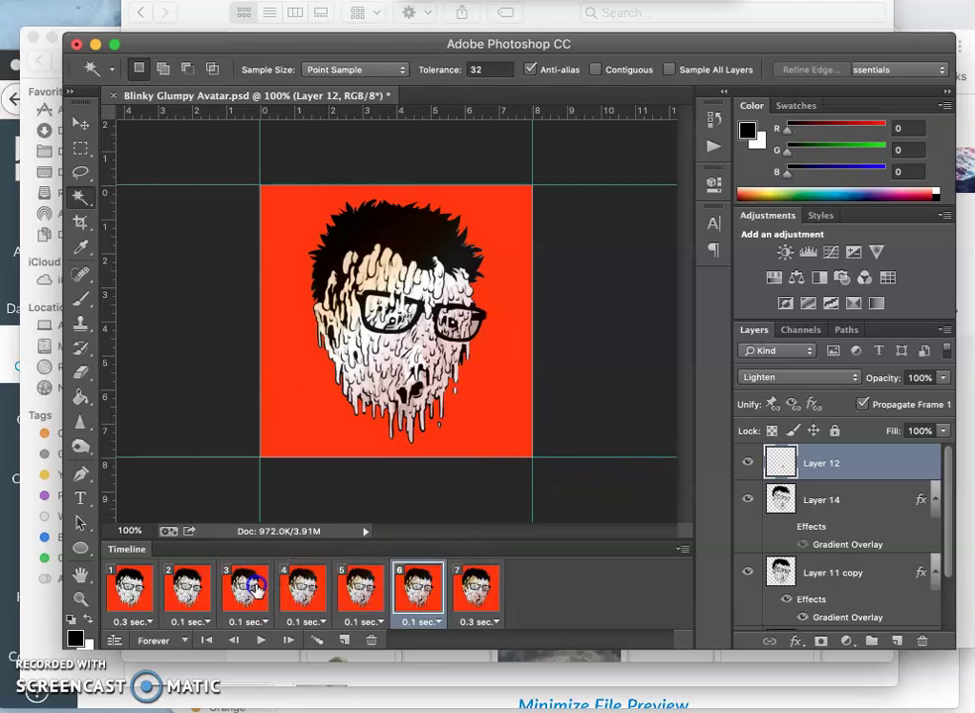
left_click(744, 463)
left_click(744, 462)
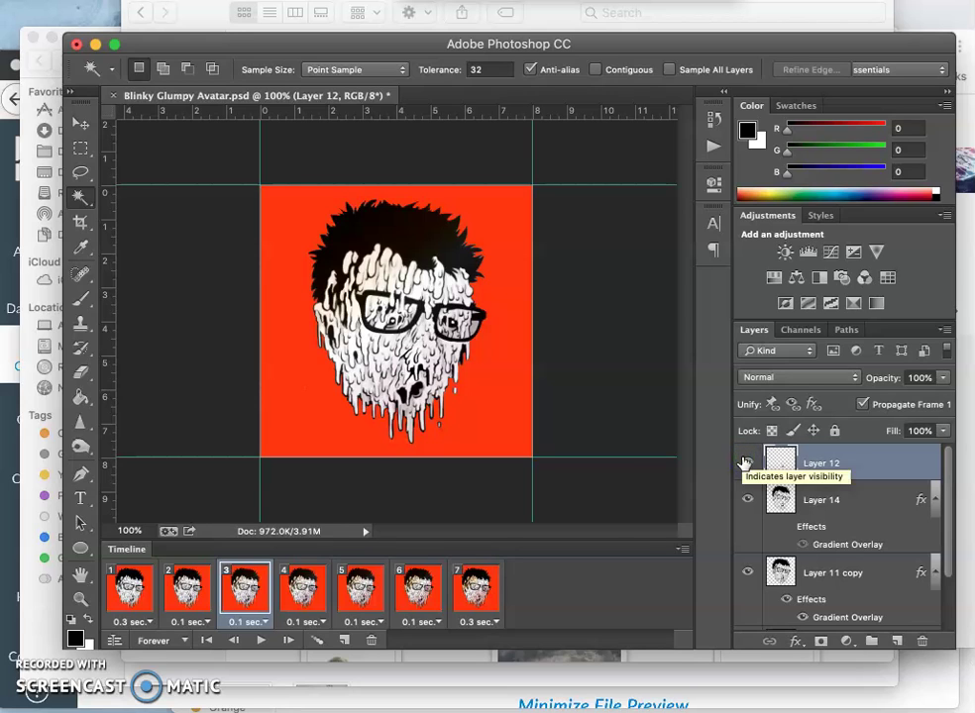
left_click(139, 599)
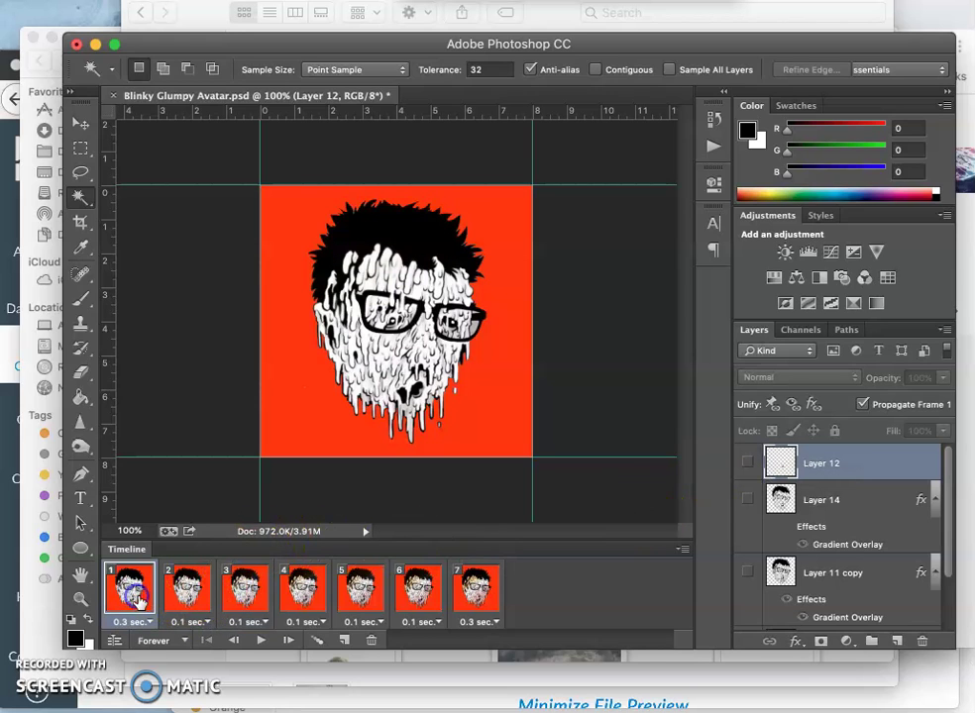
left_click(256, 640)
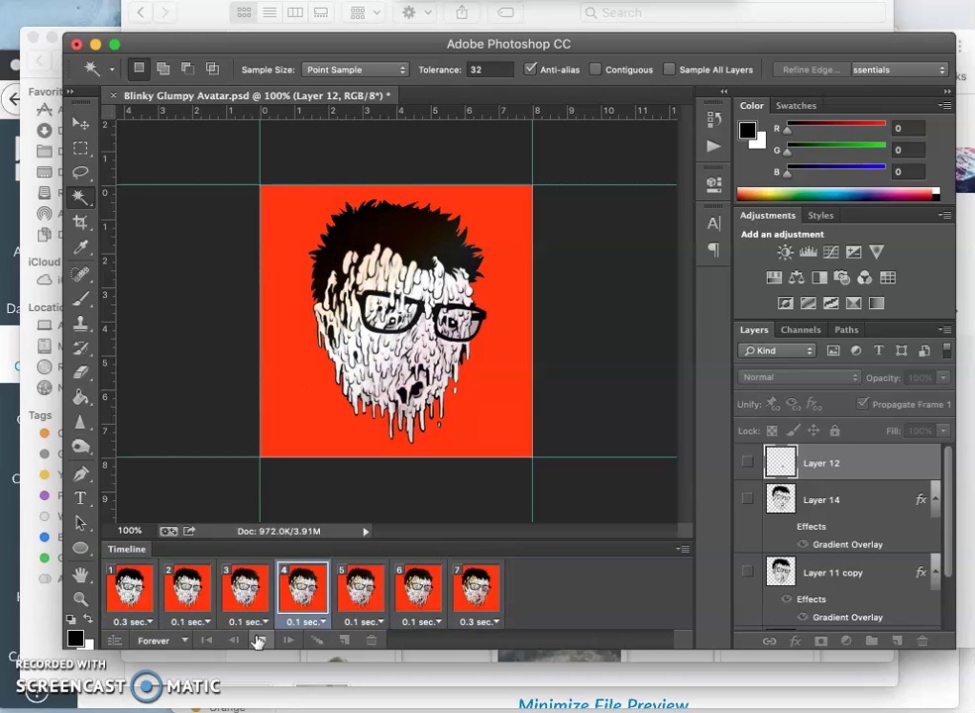
left_click(257, 640)
left_click(241, 592)
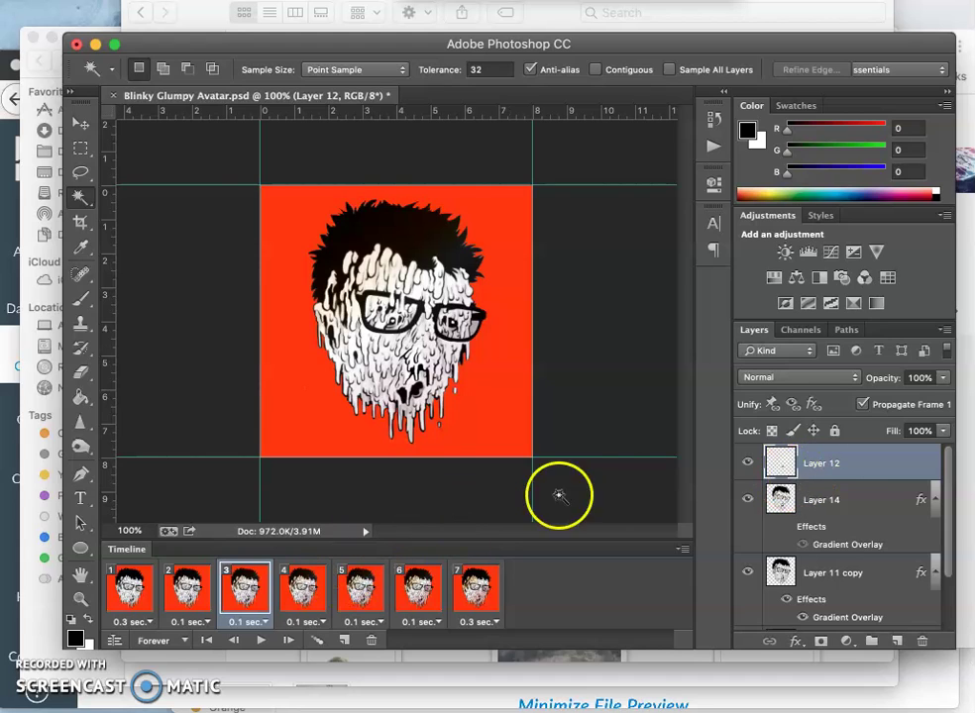
double_click(789, 465)
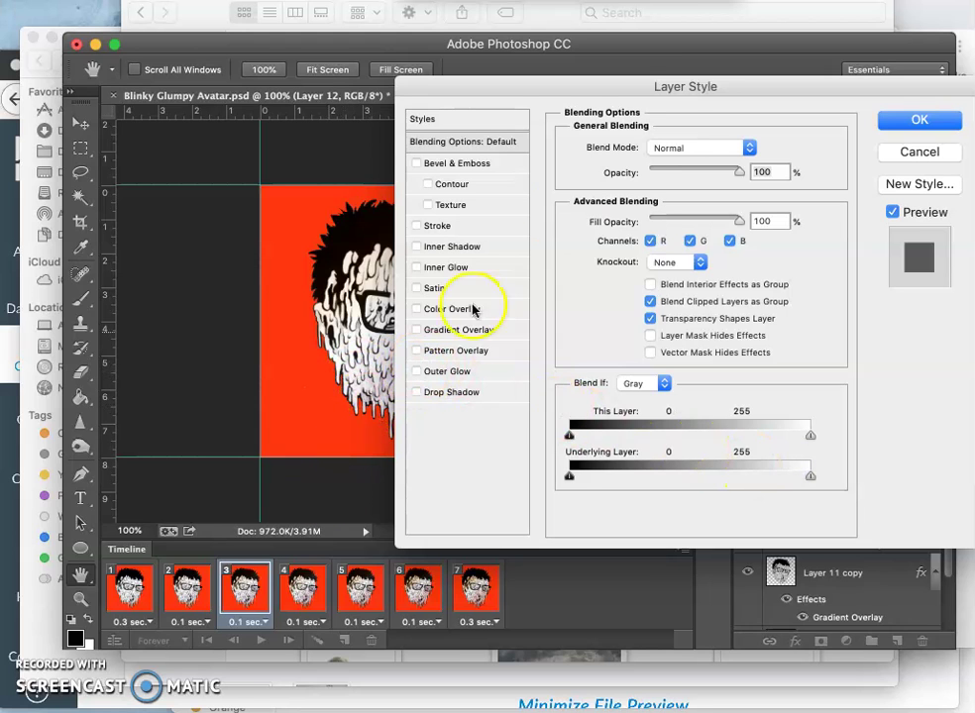
left_click_drag(599, 92, 661, 96)
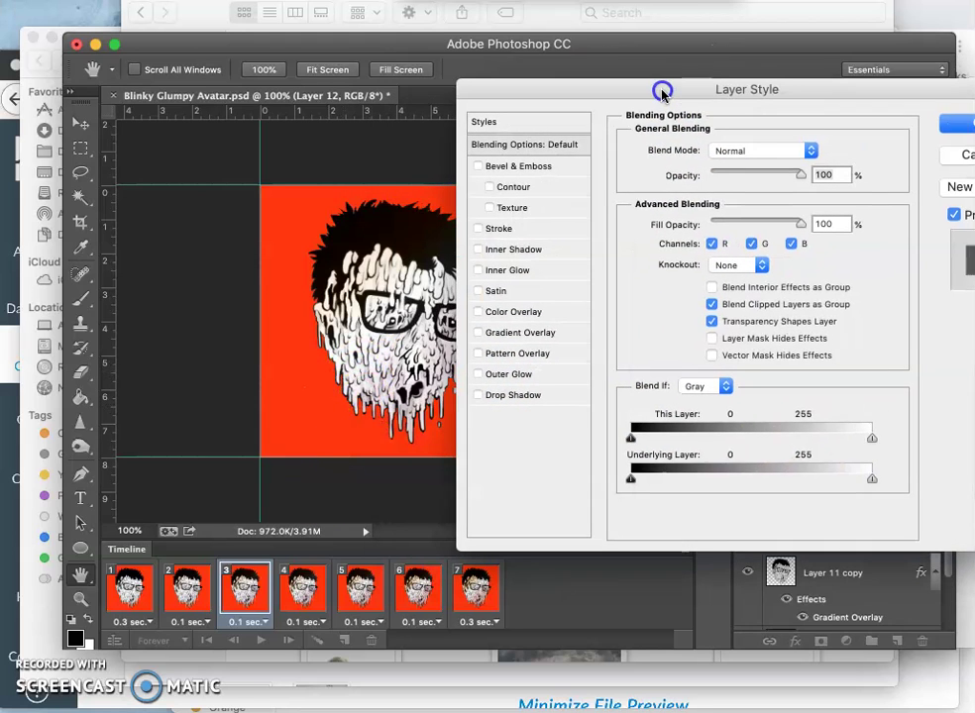
left_click(954, 125)
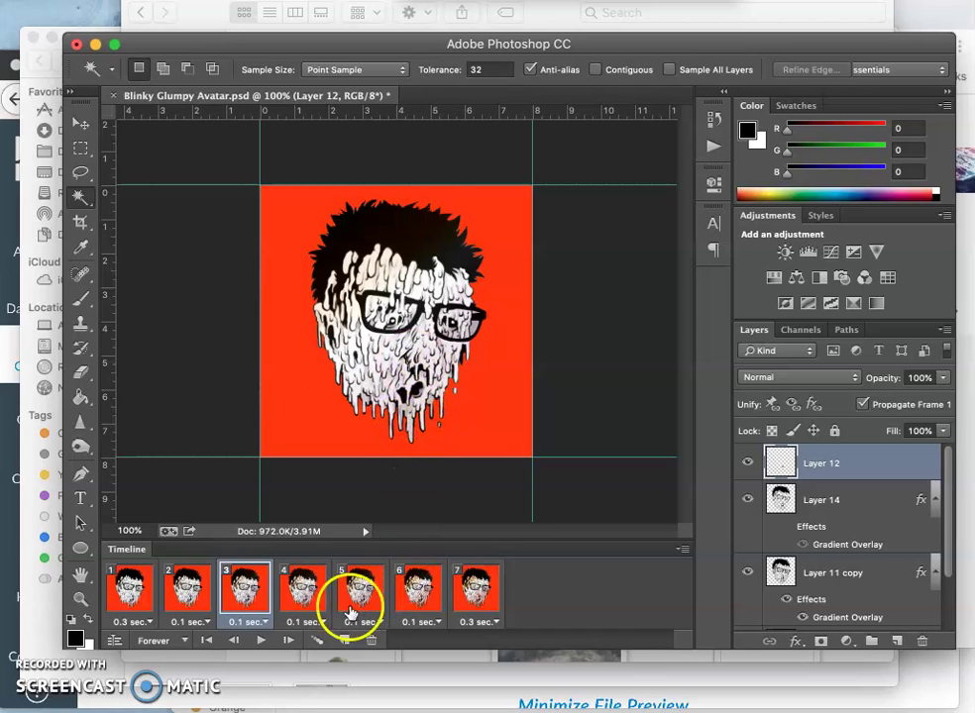
Change Layer 12's blend mode to Normal in frame 6.
left_click(425, 594)
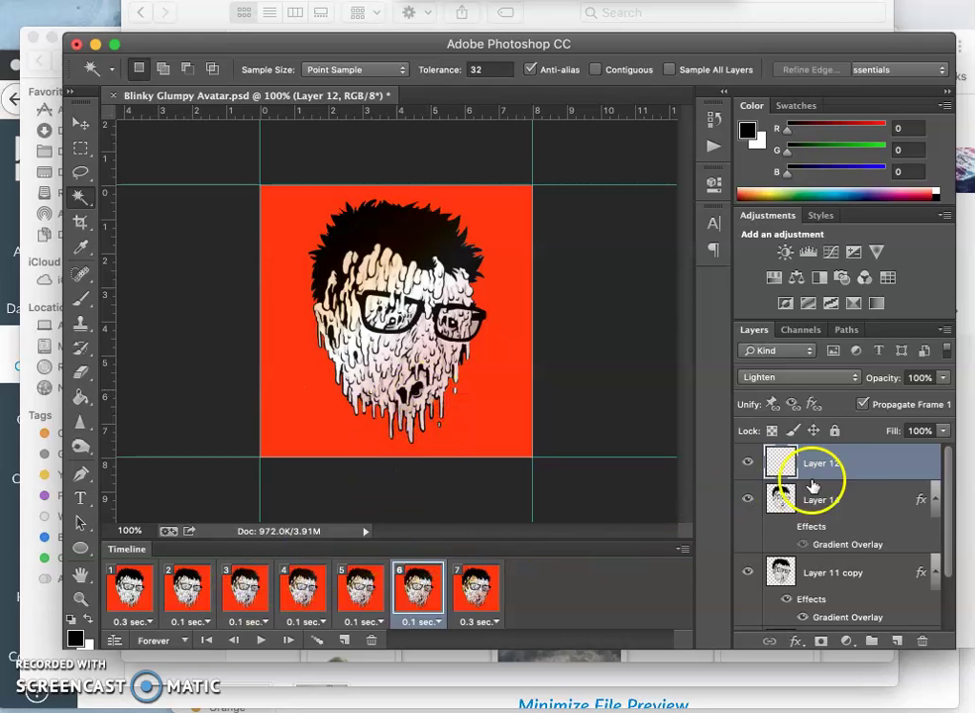
left_click(803, 378)
left_click(785, 269)
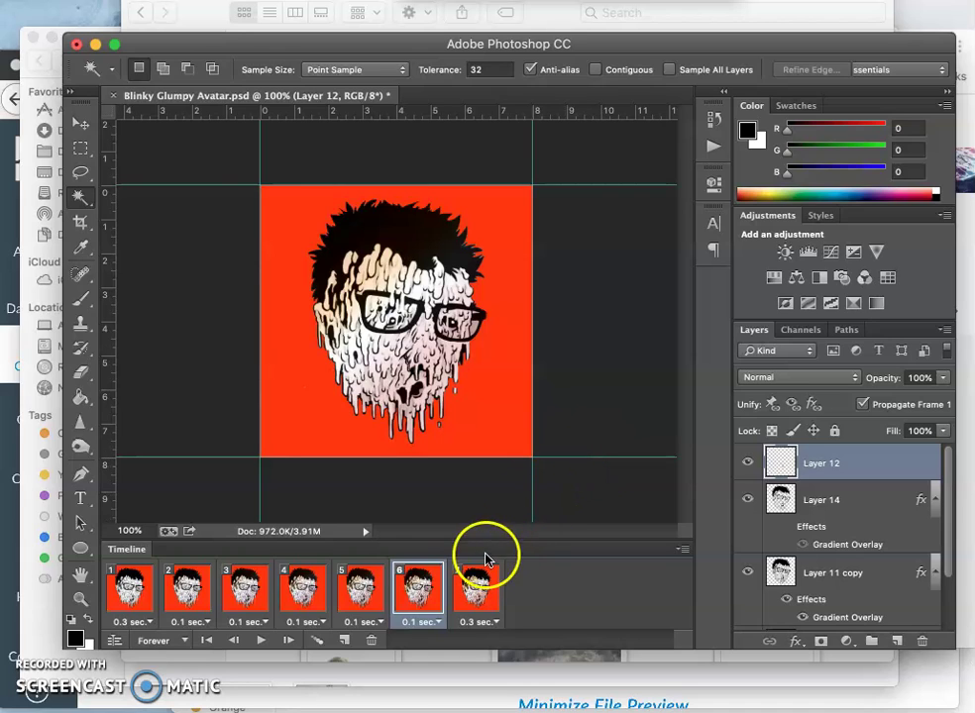
Step through frames 1–4 to review Layer 12's visibility.
left_click(252, 592)
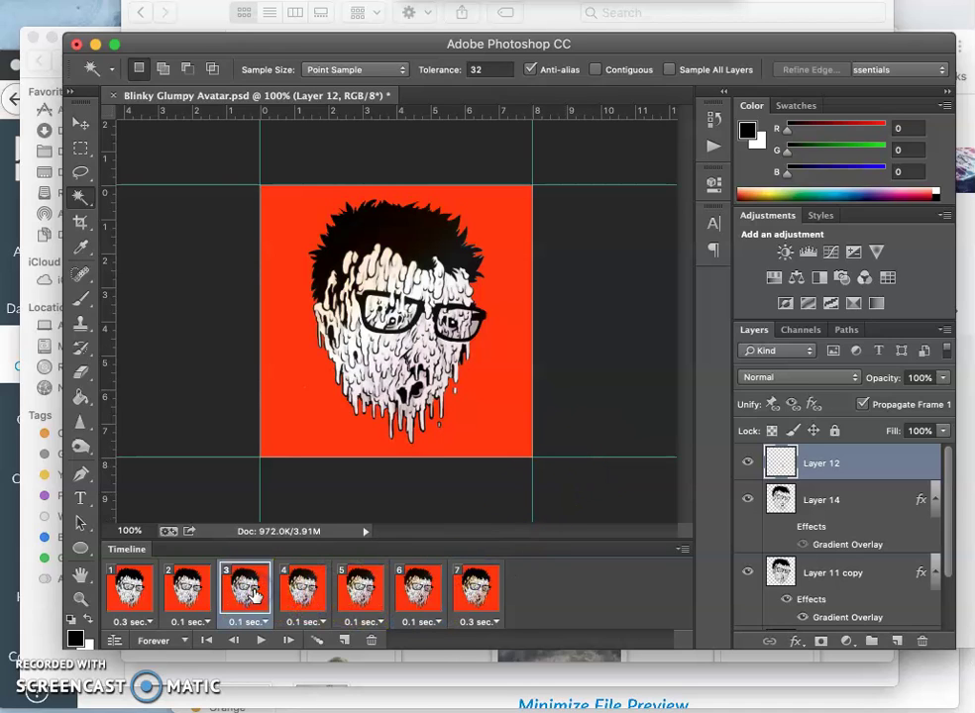
left_click(303, 590)
left_click(241, 588)
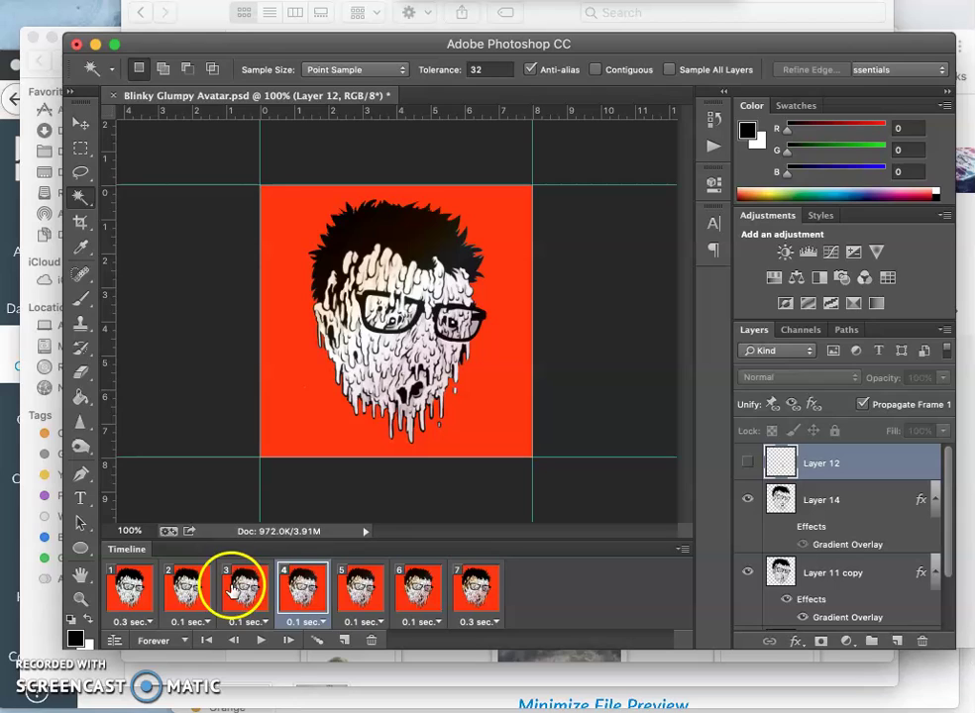
left_click(185, 588)
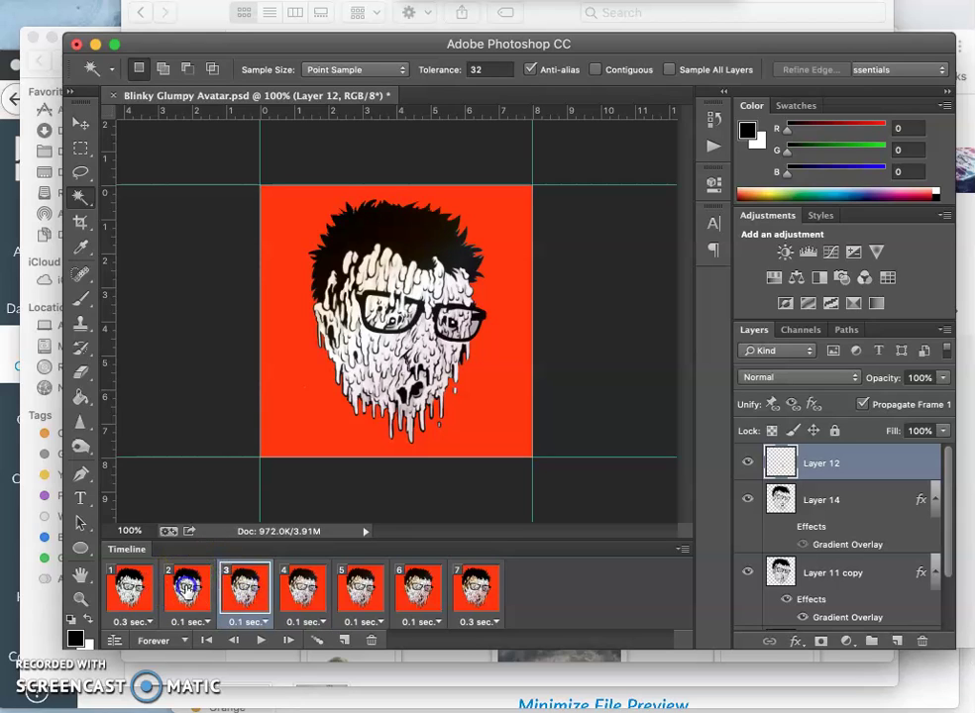
left_click(119, 588)
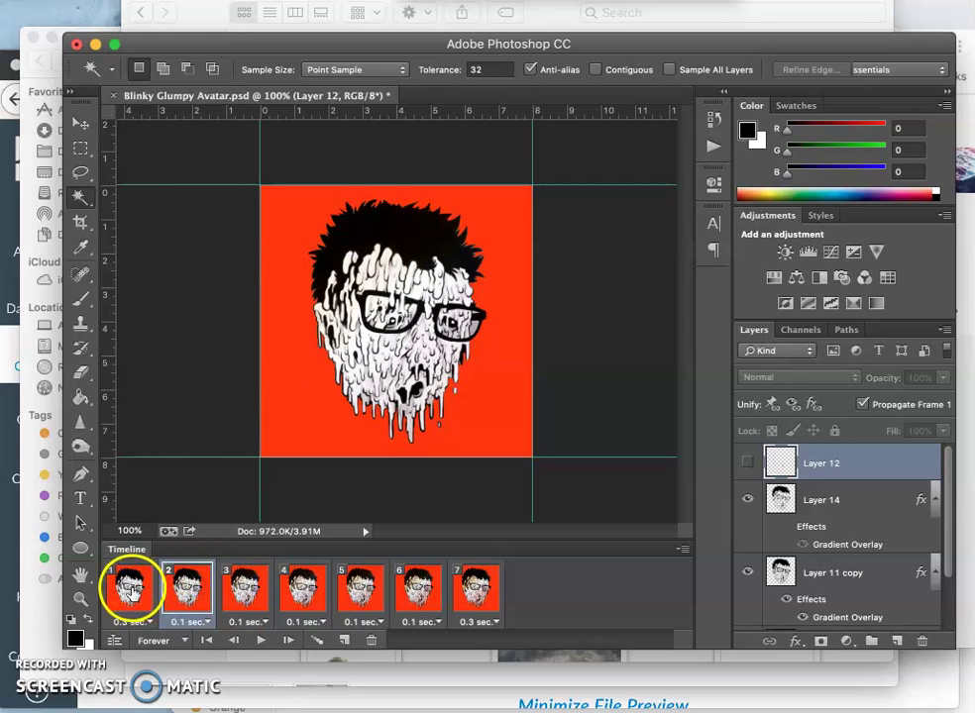
left_click(186, 587)
left_click(242, 588)
left_click(301, 589)
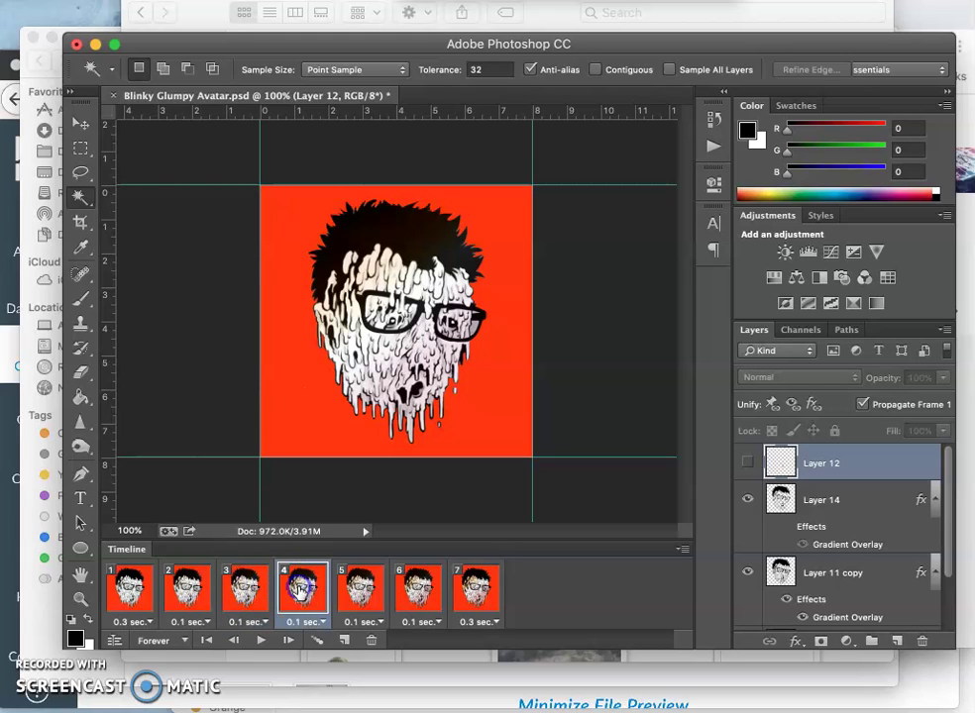
Check frames 5 and 6, then make Layer 12 visible in frame 7.
left_click(729, 477)
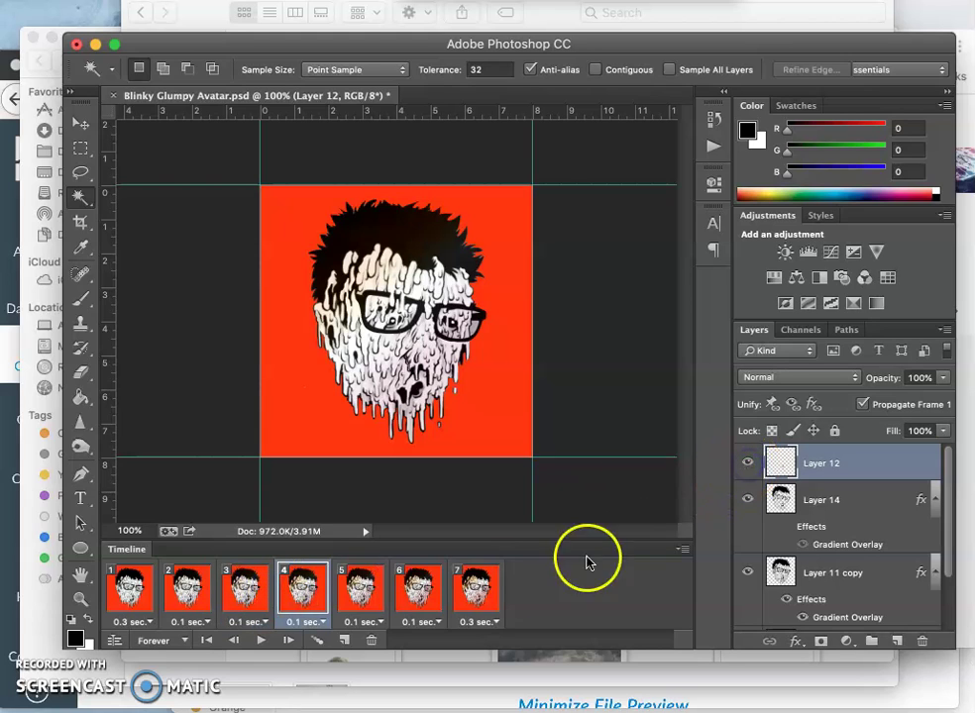
left_click(364, 588)
left_click(416, 591)
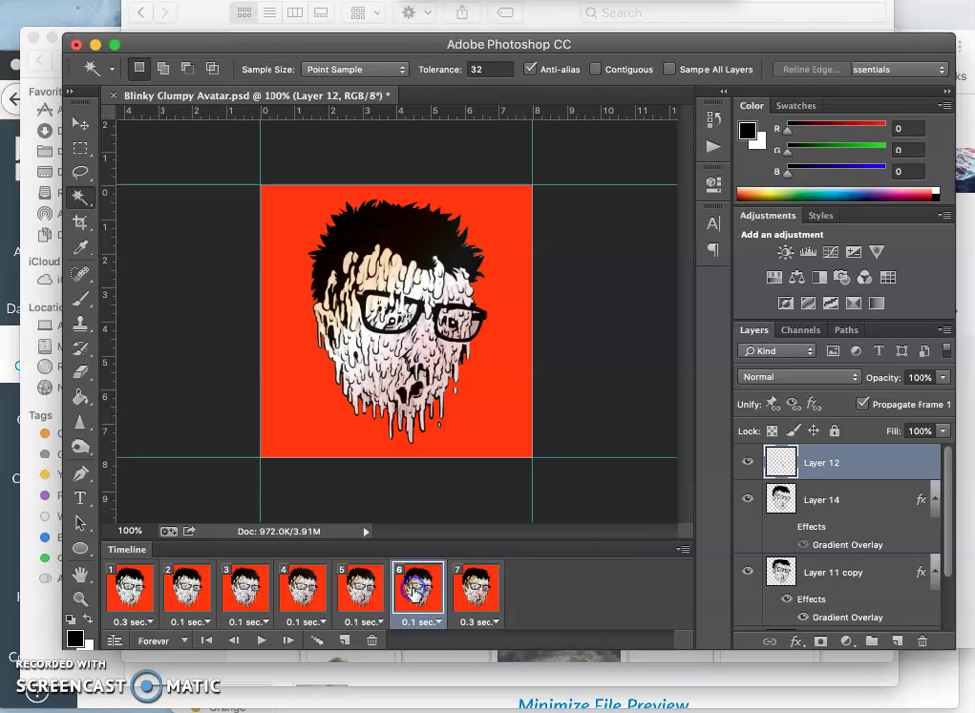
left_click(749, 464)
left_click(548, 576)
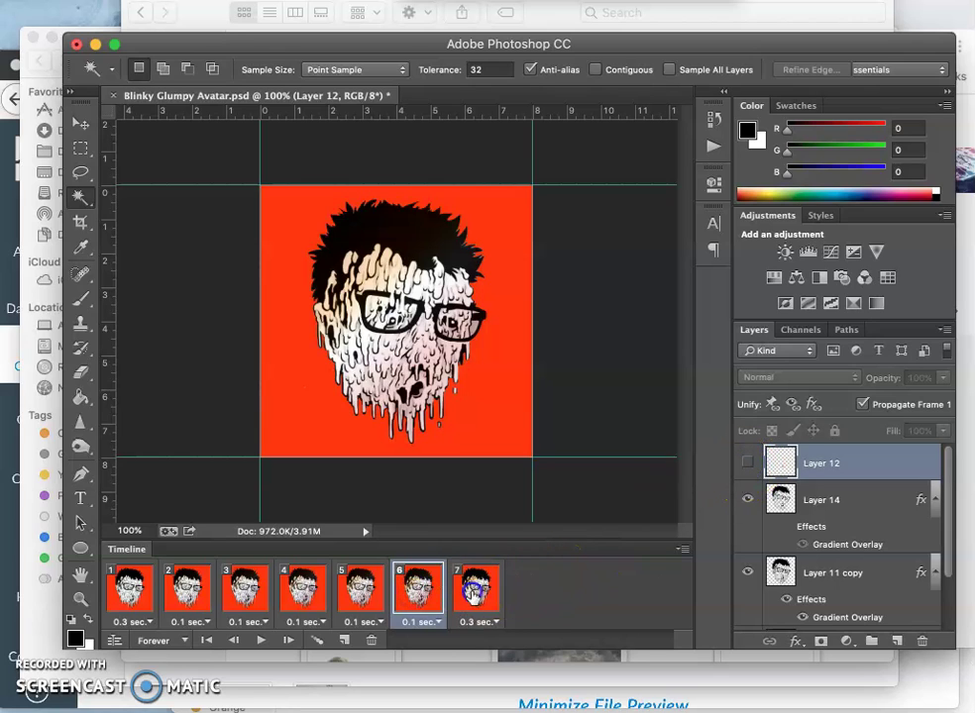
left_click(749, 465)
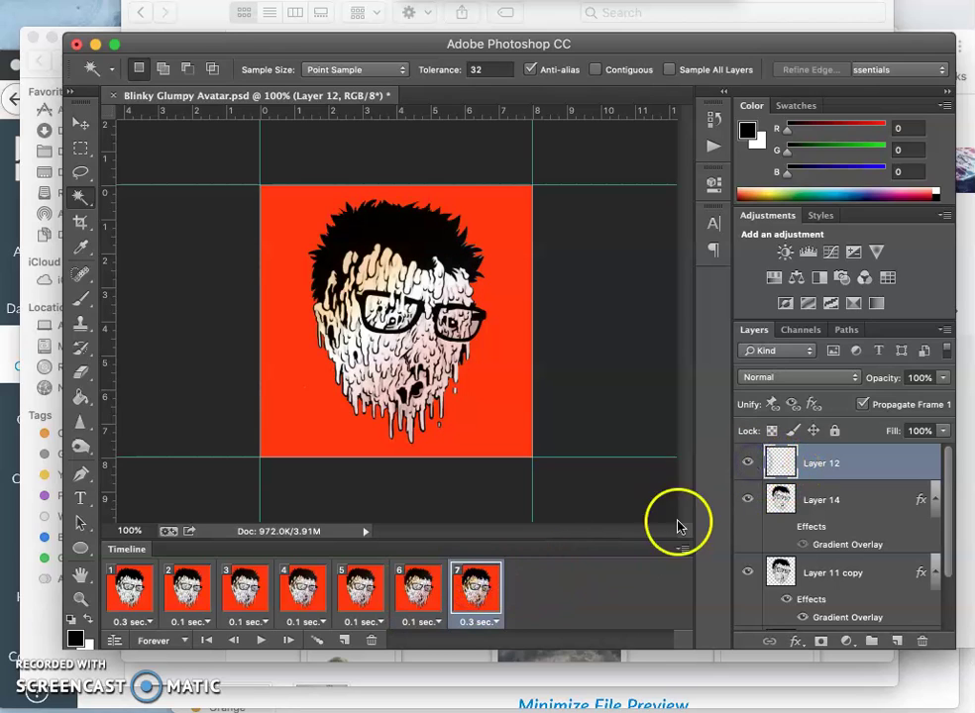
Play the looping animation preview, stop it, and return to frame 2.
left_click(259, 640)
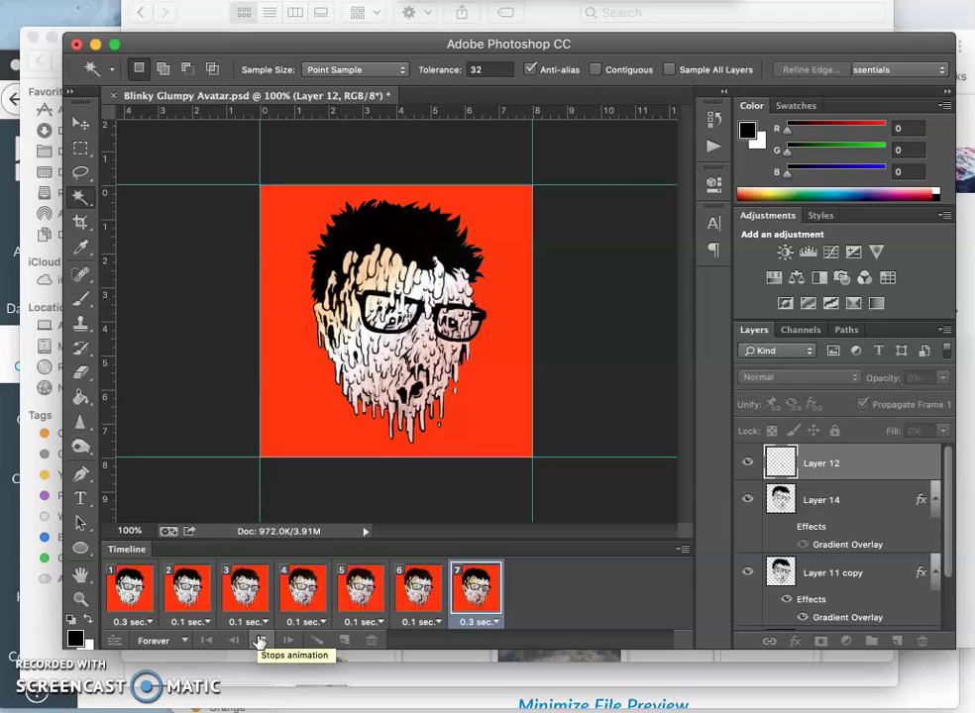
left_click(259, 639)
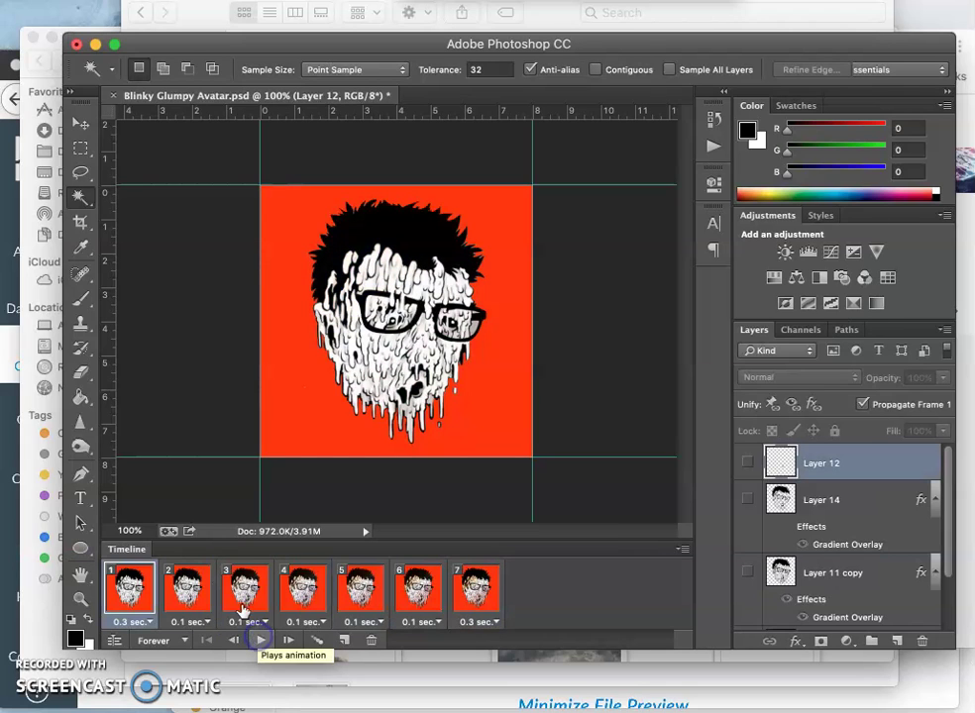
left_click(188, 589)
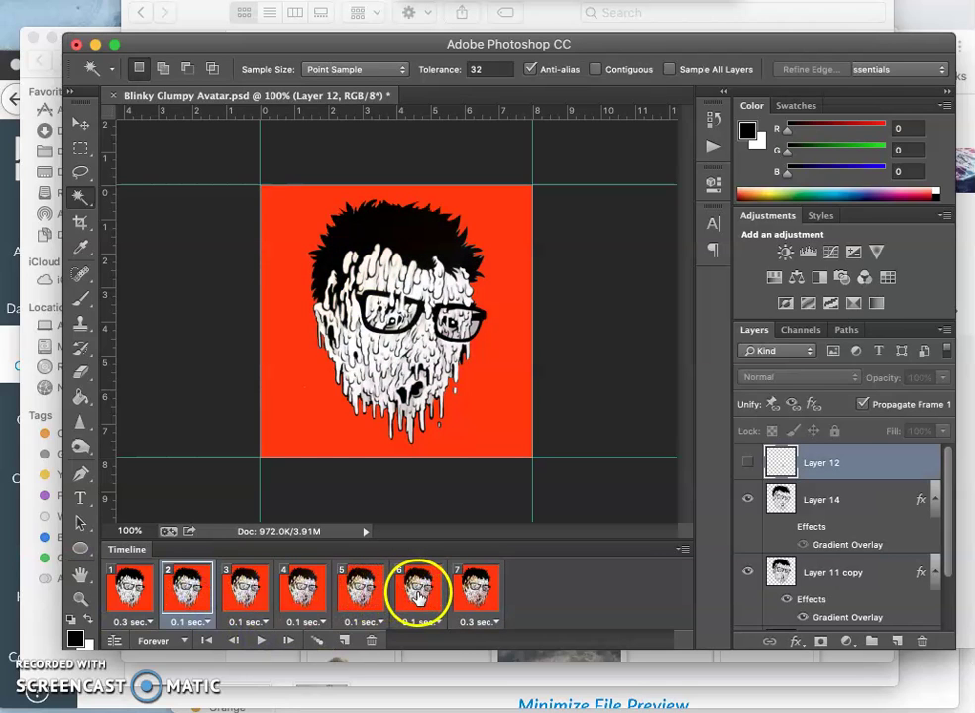